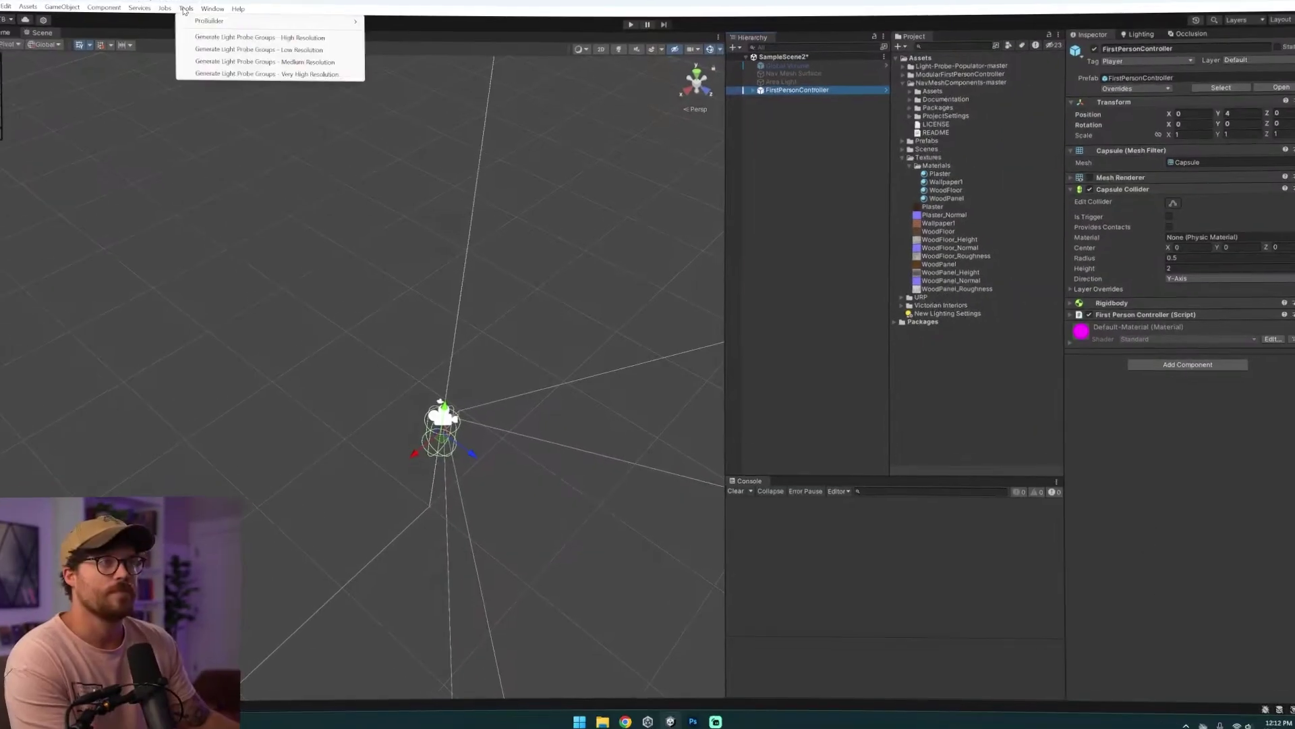
- Check the ProBuilder package in the Package Manager's Unity Registry list and close the manager
mouse_move(213, 9)
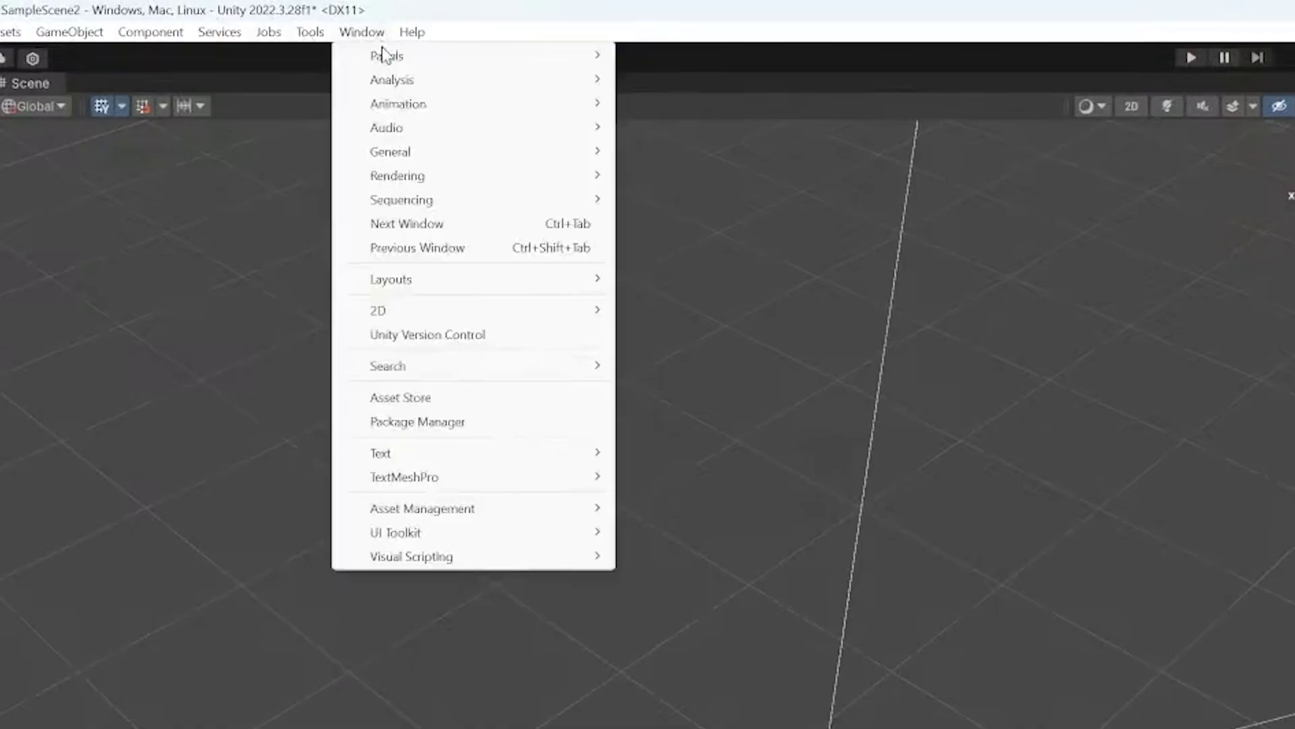
left_click(511, 433)
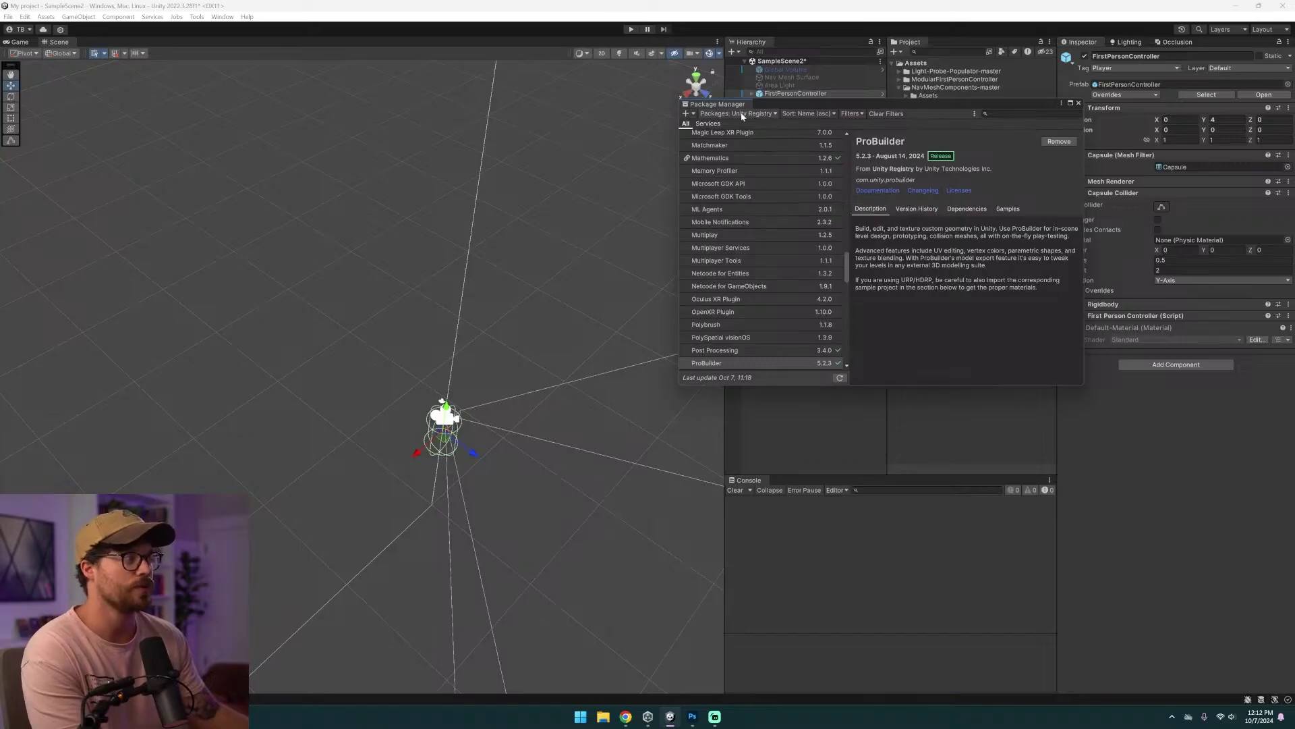
left_click(743, 115)
left_click(1031, 113)
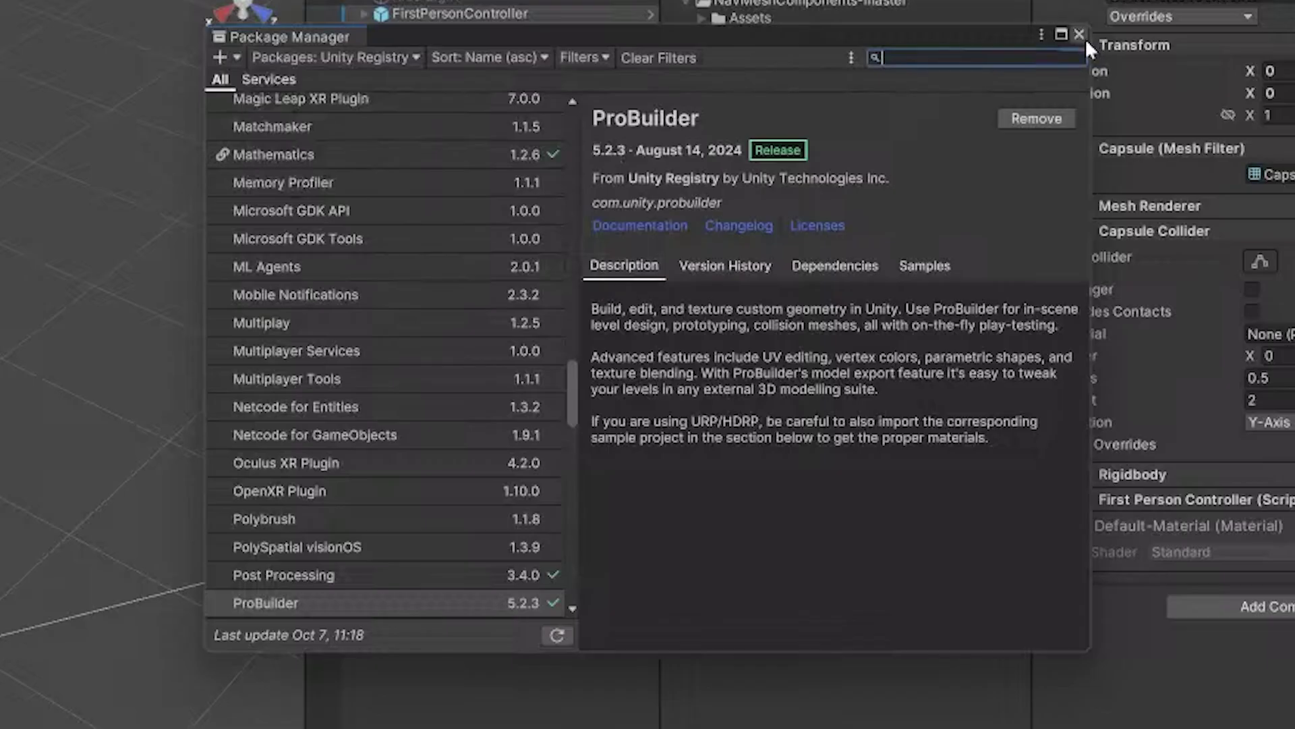
left_click(1078, 102)
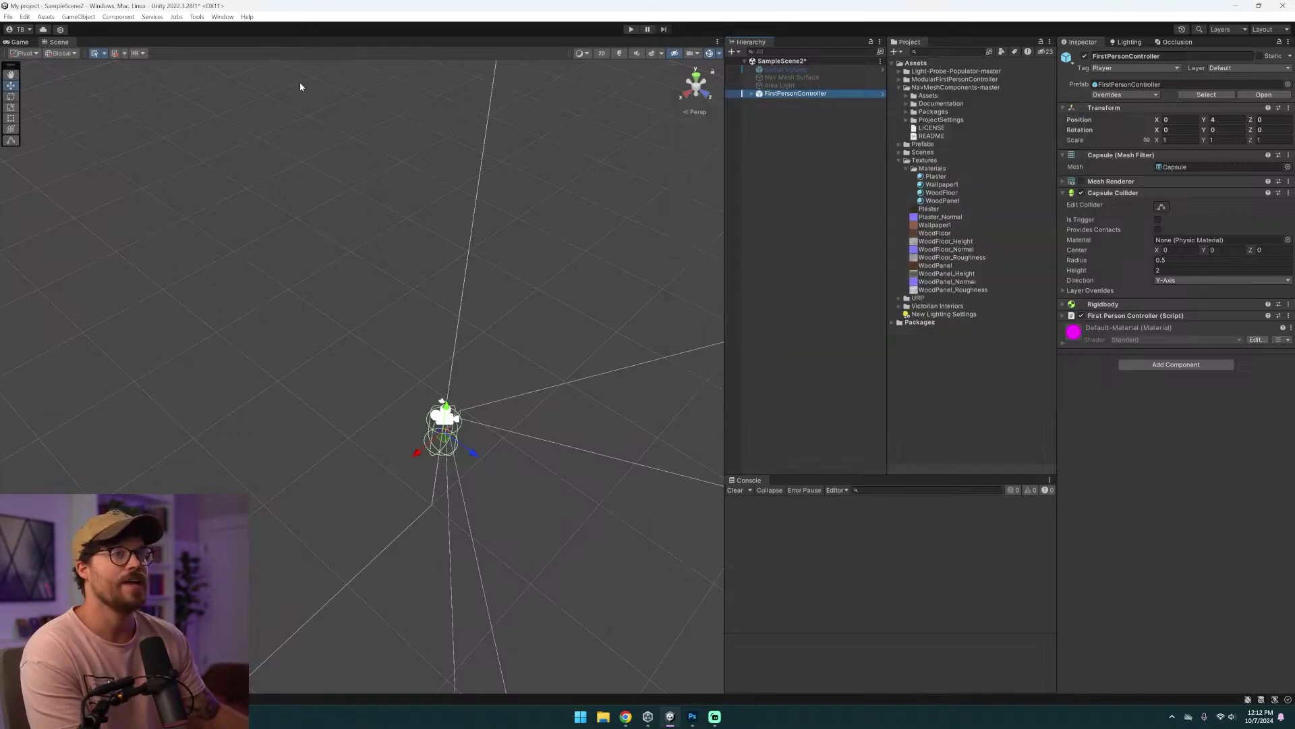
- Open the ProBuilder window, dock it beside the Scene view and narrow it to a slim column
left_click(223, 17)
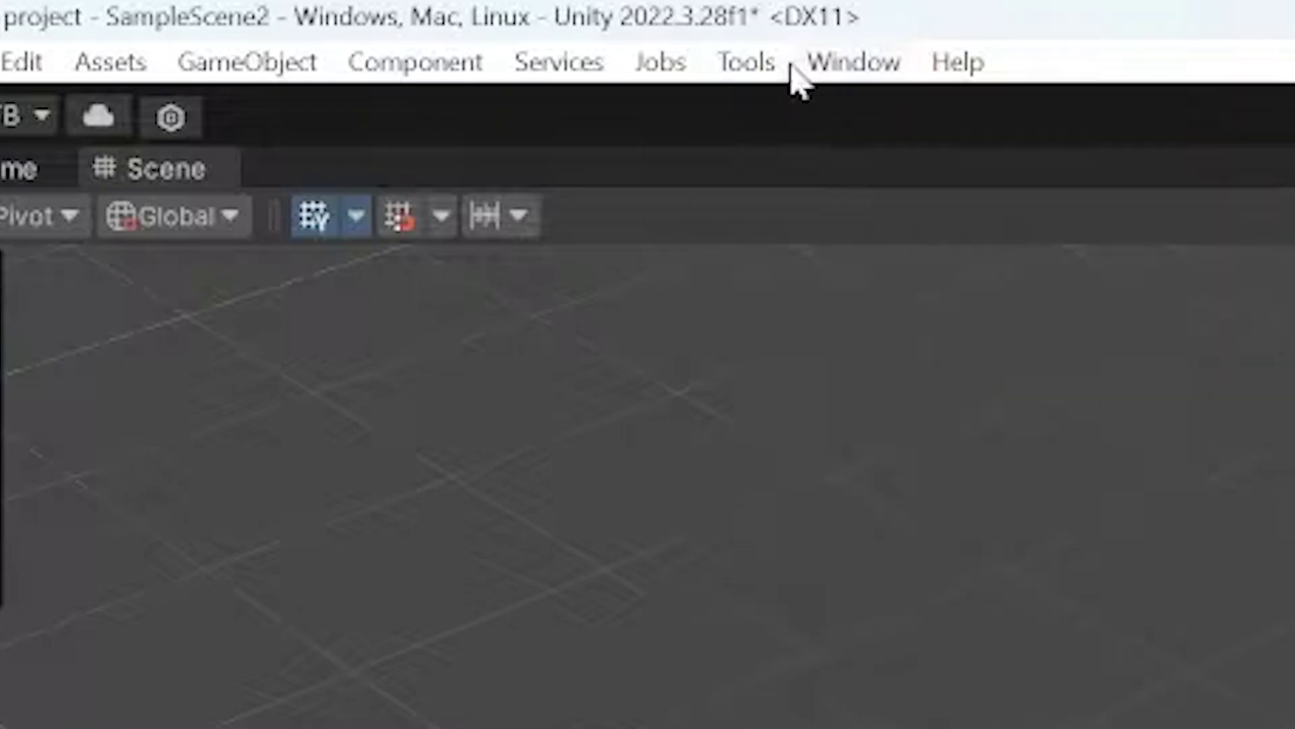
left_click(195, 16)
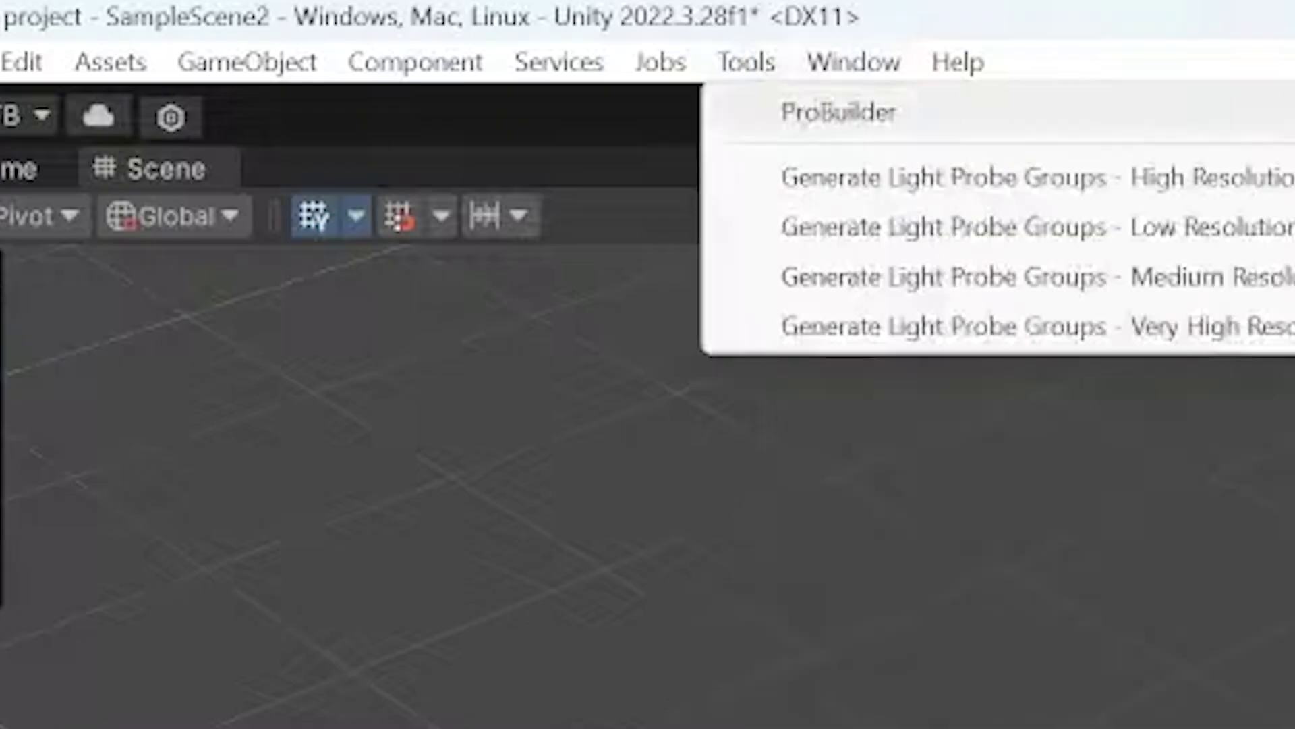
left_click(405, 29)
left_click_drag(191, 72, 18, 107)
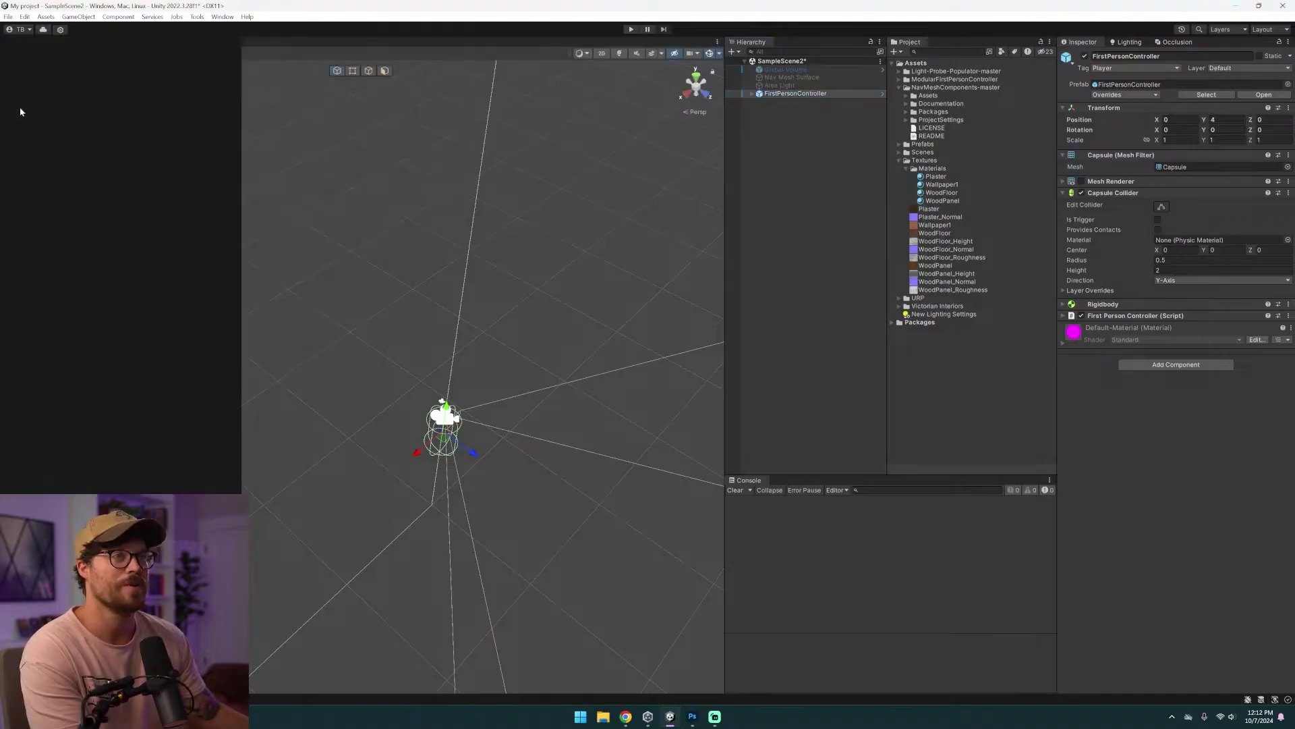
left_click_drag(241, 121, 87, 122)
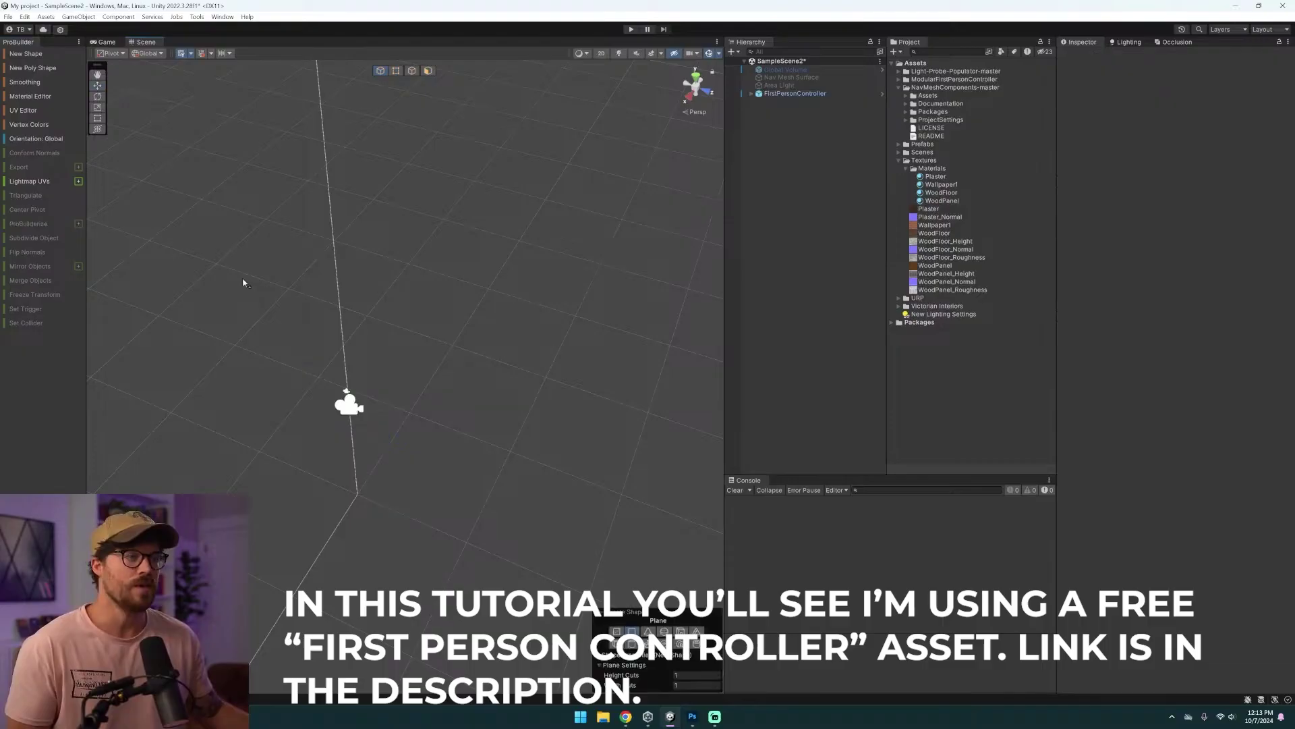
- Draw a ProBuilder plane about 6.5 by 10.2 units in the empty scene
left_click_drag(232, 263, 347, 433)
mouse_move(335, 319)
right_mouse_down()
mouse_move(283, 312)
mouse_move(361, 328)
mouse_move(523, 308)
mouse_move(599, 317)
right_mouse_up()
key("a")
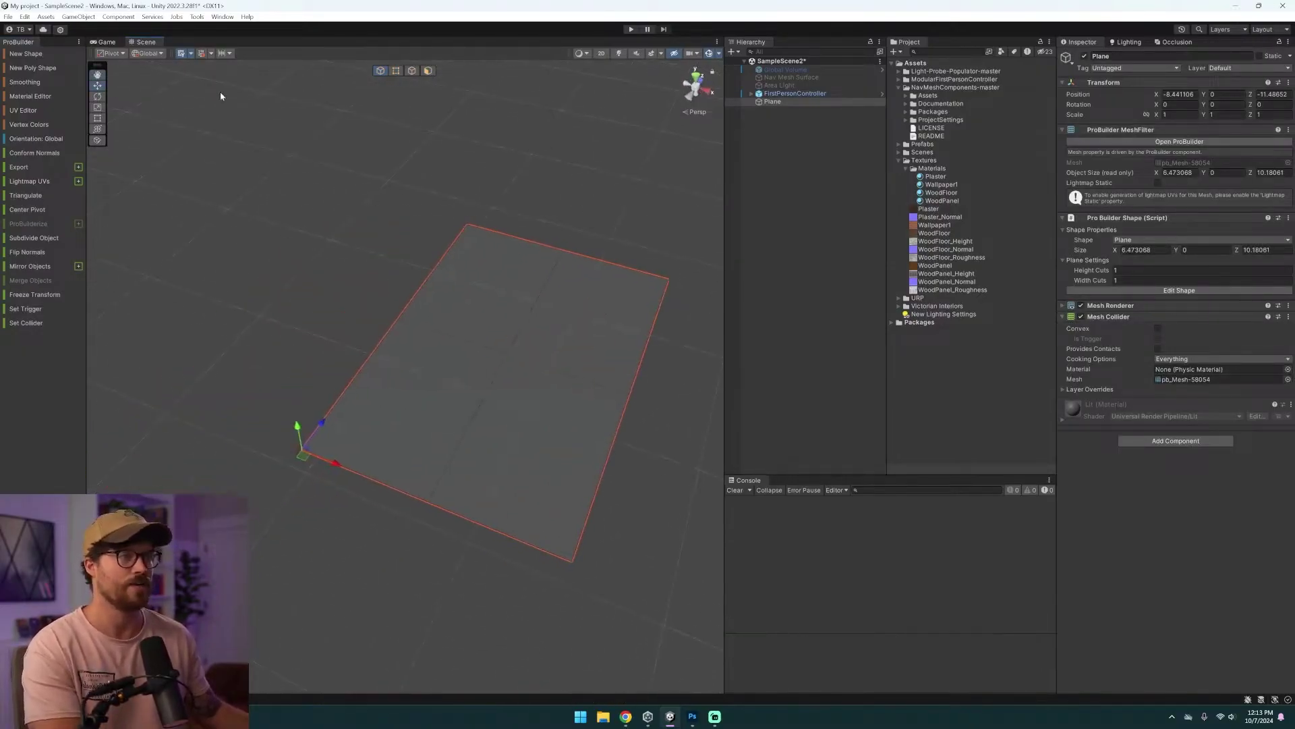
- Select all four faces of the plane in face mode and extrude them upward about 7.45 units into a box
left_click(429, 70)
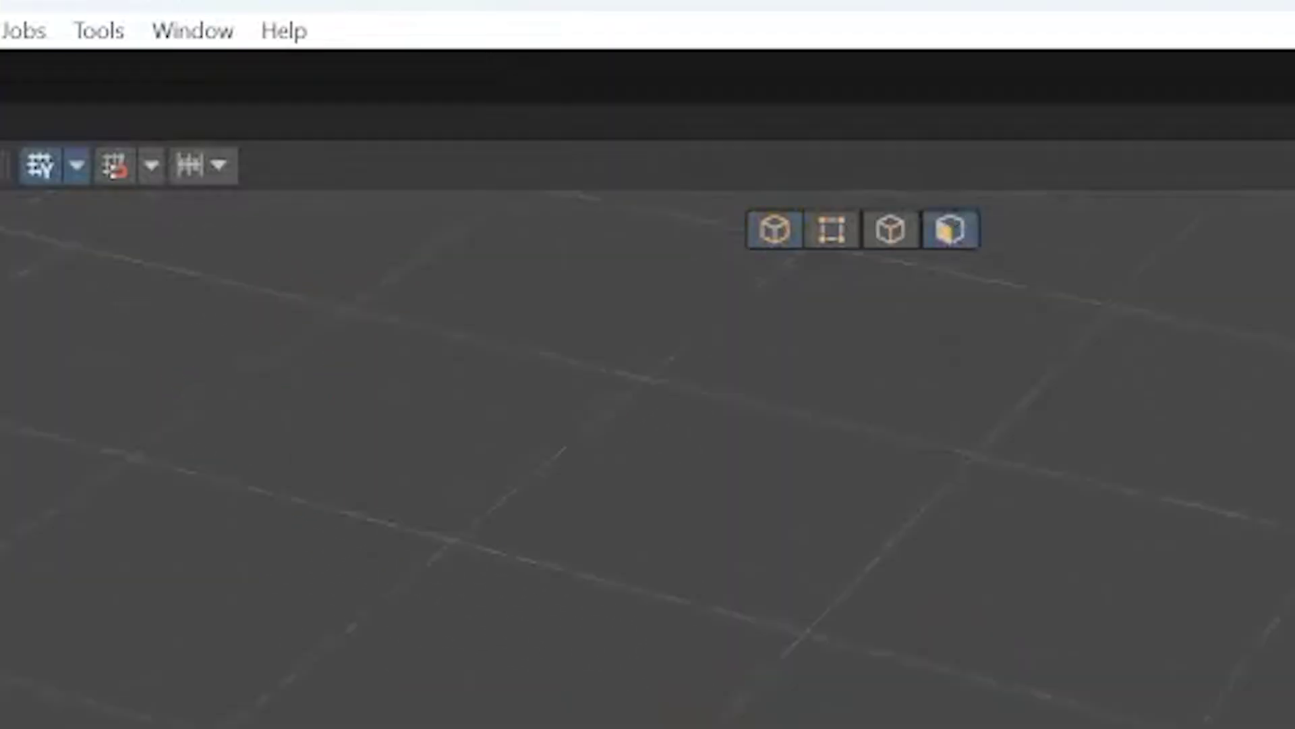
left_click(485, 297)
left_click(587, 324, "shift")
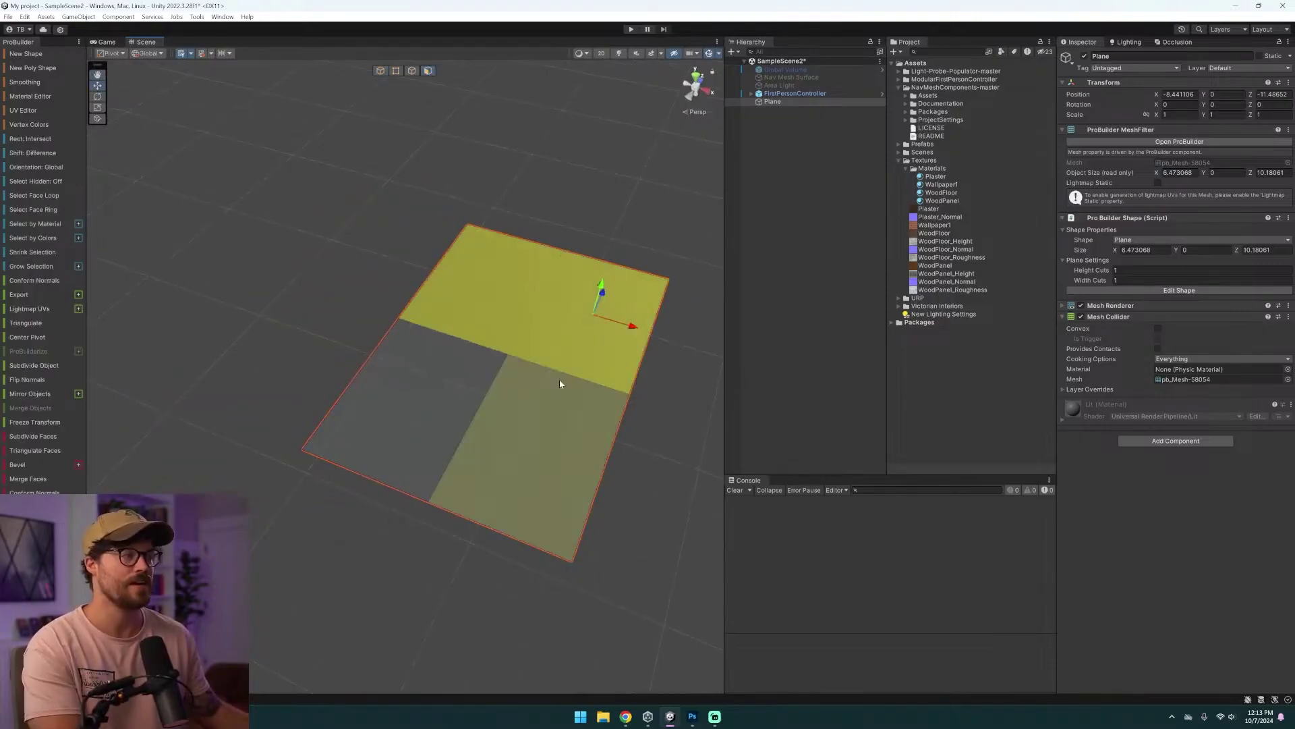
left_click(544, 425, "shift")
left_click(425, 390, "shift")
left_click_drag(412, 378, 422, 74)
key("a")
right_click_drag(424, 203, 569, 293)
key("s")
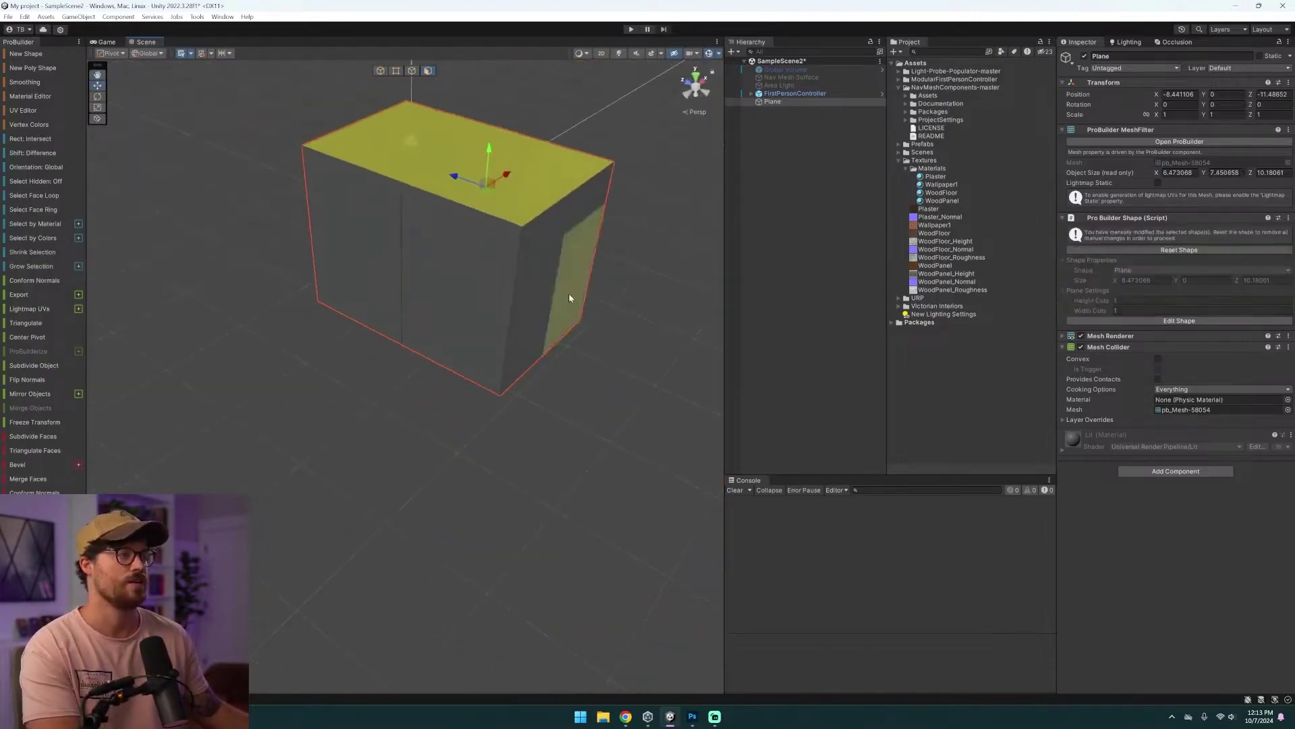
- Extrude two adjacent side faces of the box outward about 8.6 units into a wing
left_click(453, 294)
left_click(346, 251, "shift")
left_click_drag(381, 260, 218, 378, "shift")
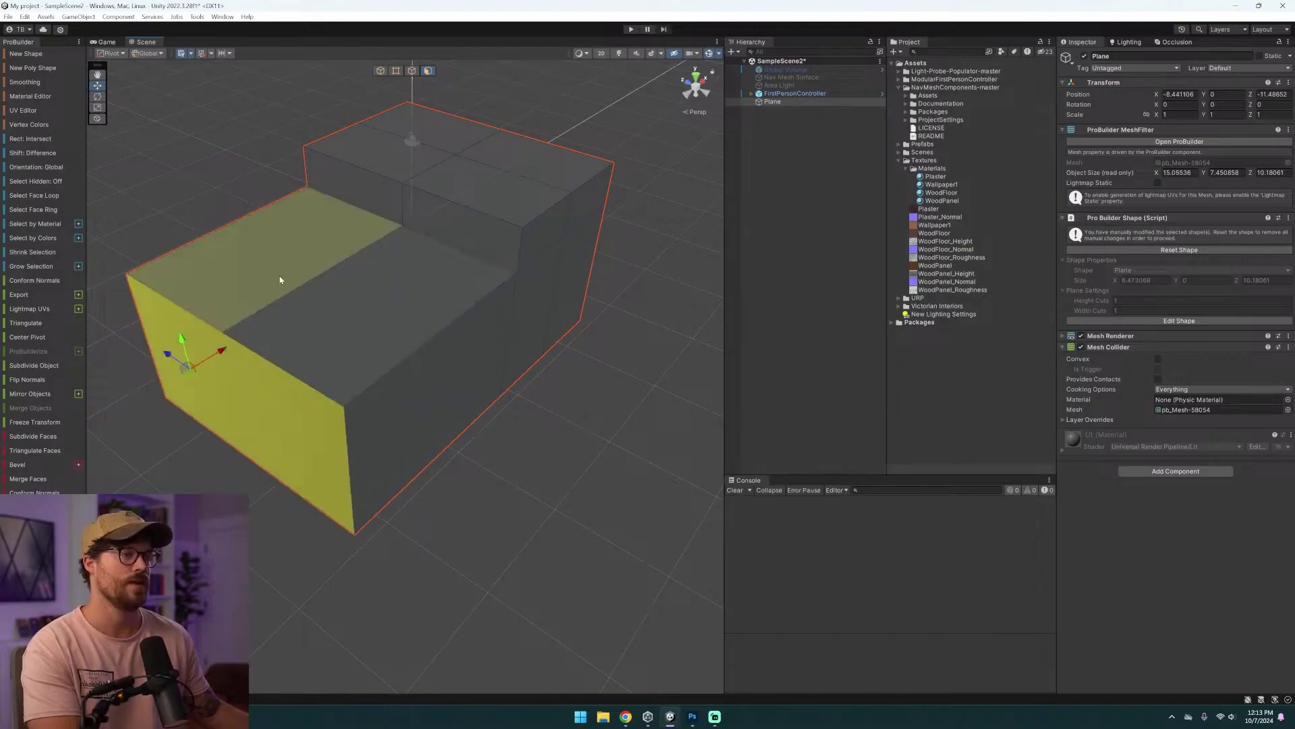
- Extrude the wing's two top faces upward so the whole shape is about 11 units high
left_click(287, 277)
left_click(351, 307, "shift")
left_click_drag(377, 268, 373, 120, "shift")
- Extrude a side face of the raised wing outward, and a second lower face into a long low extension
right_click_drag(552, 368, 308, 376)
left_click(405, 375)
left_click_drag(400, 371, 288, 463, "shift")
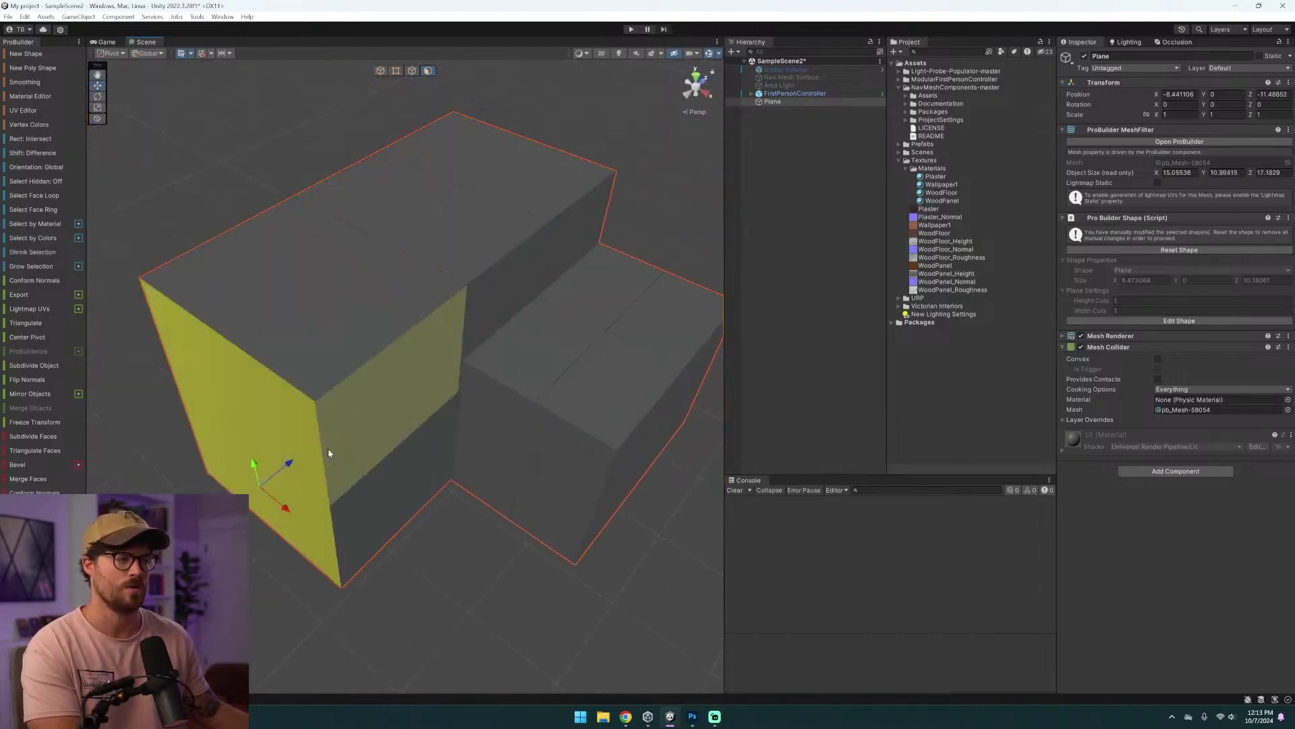
right_click_drag(328, 448, 395, 437)
key("s")
left_click(381, 416)
left_click_drag(382, 419, 173, 434, "shift")
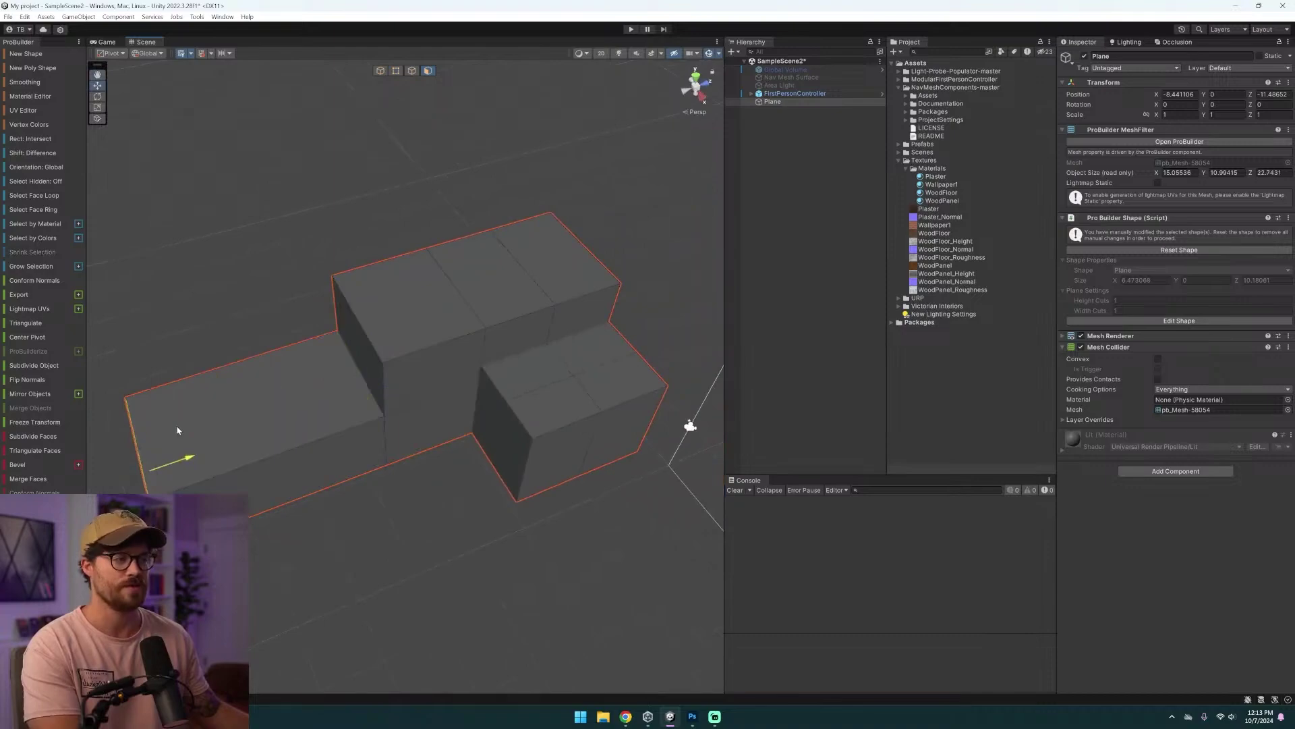
- Extrude a side face of the low extension and the side faces of the shorter block outward into further rooms
left_click(223, 465)
left_click_drag(279, 520, 364, 680, "shift")
right_click_drag(384, 513, 330, 409)
key("w")
key("s")
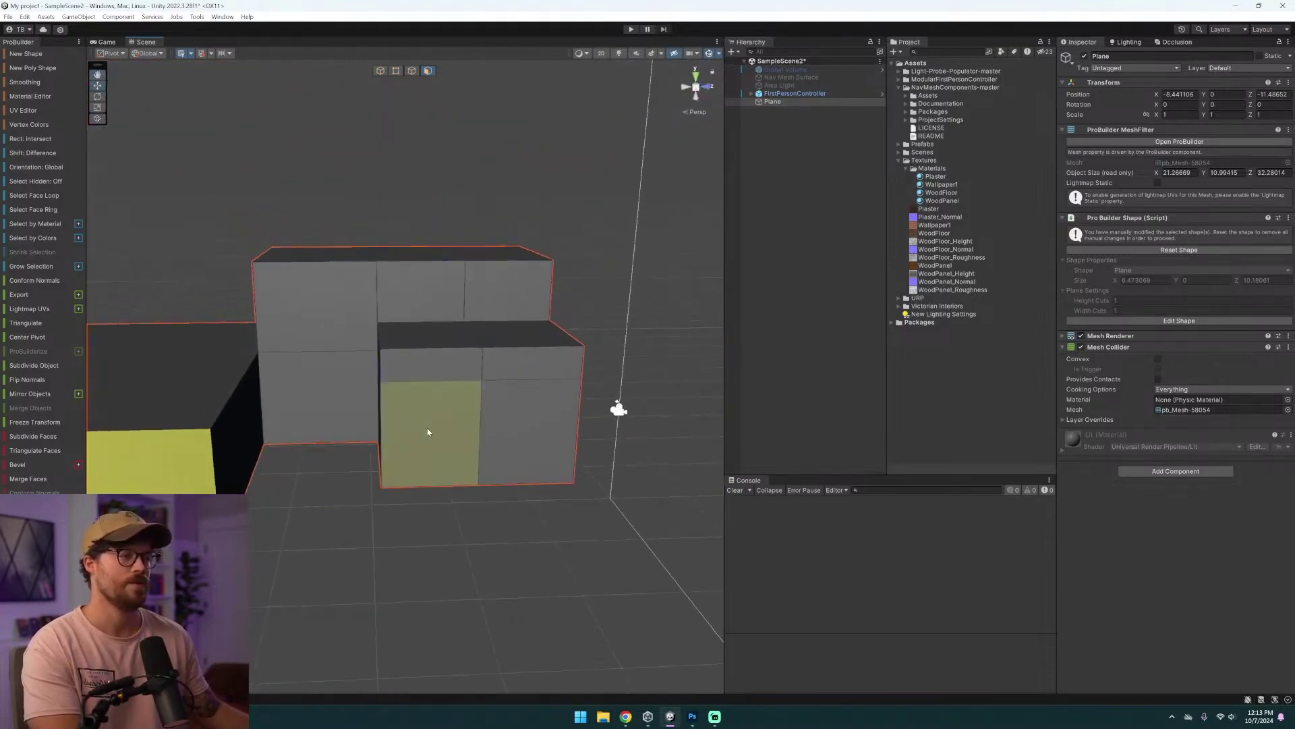
left_click(429, 431)
left_click_drag(439, 450, 463, 552, "shift")
left_click(527, 431)
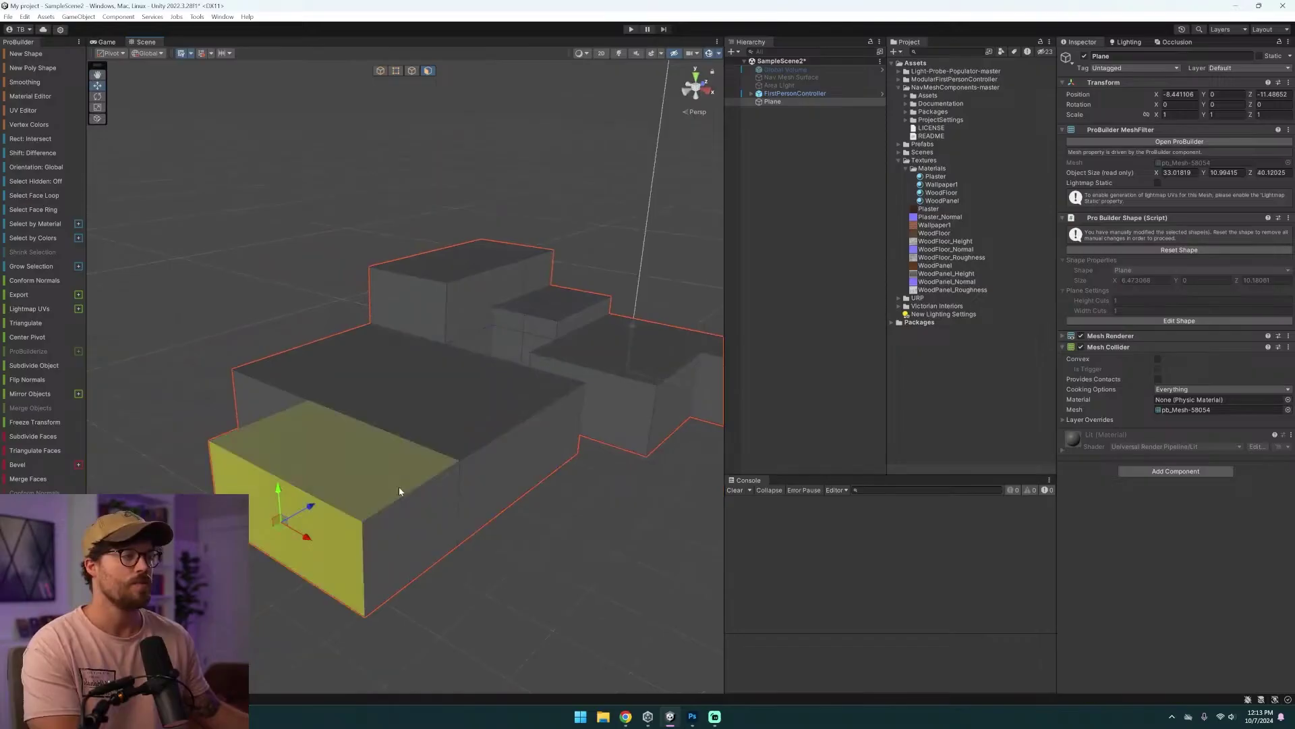
right_click_drag(399, 487, 272, 449)
key("s")
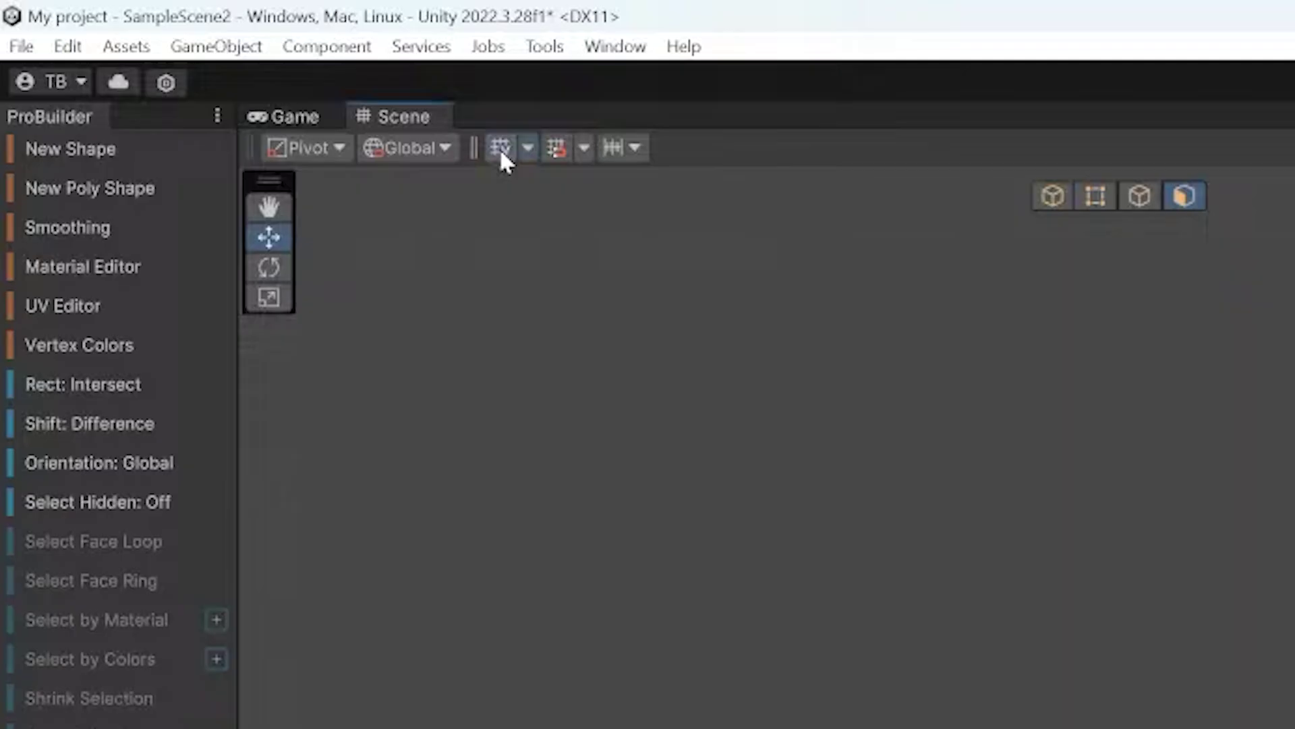
- Show the scene grid and switch the tool handle rotation to Local and back to Global
left_click(500, 152)
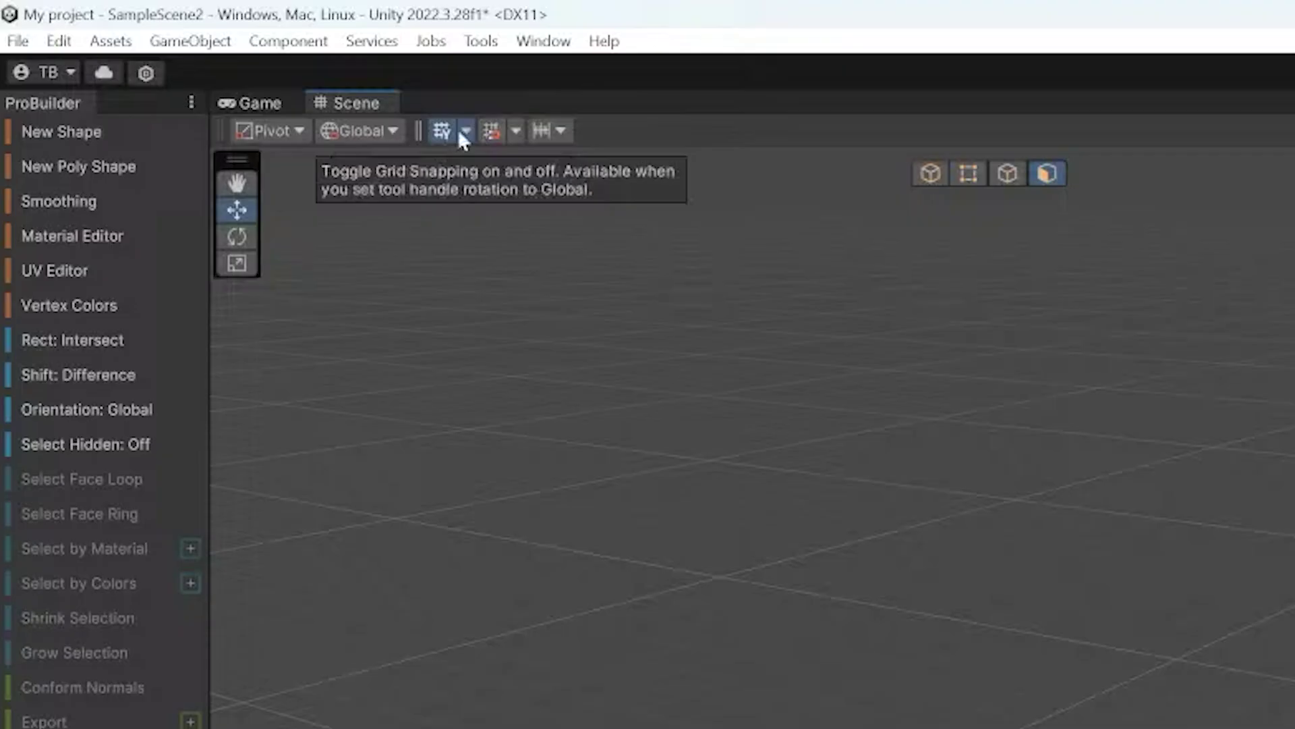
left_click(364, 132)
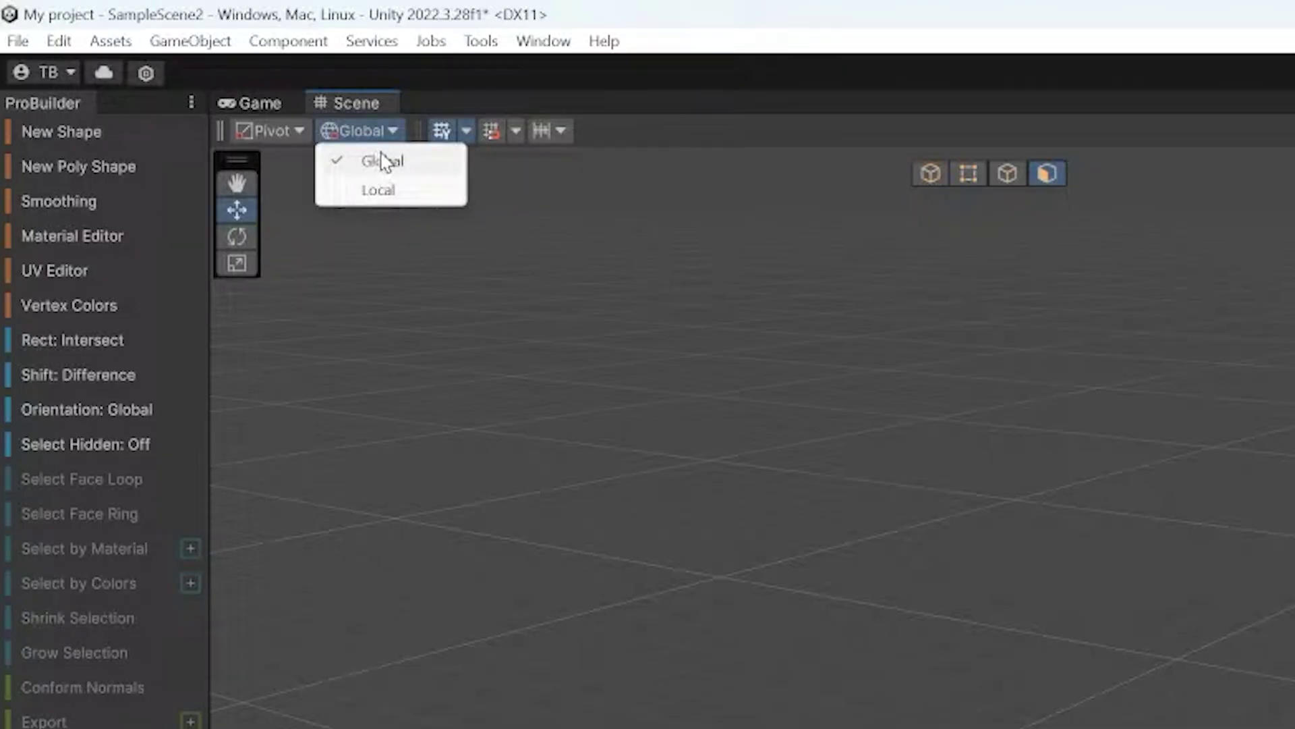
left_click(378, 188)
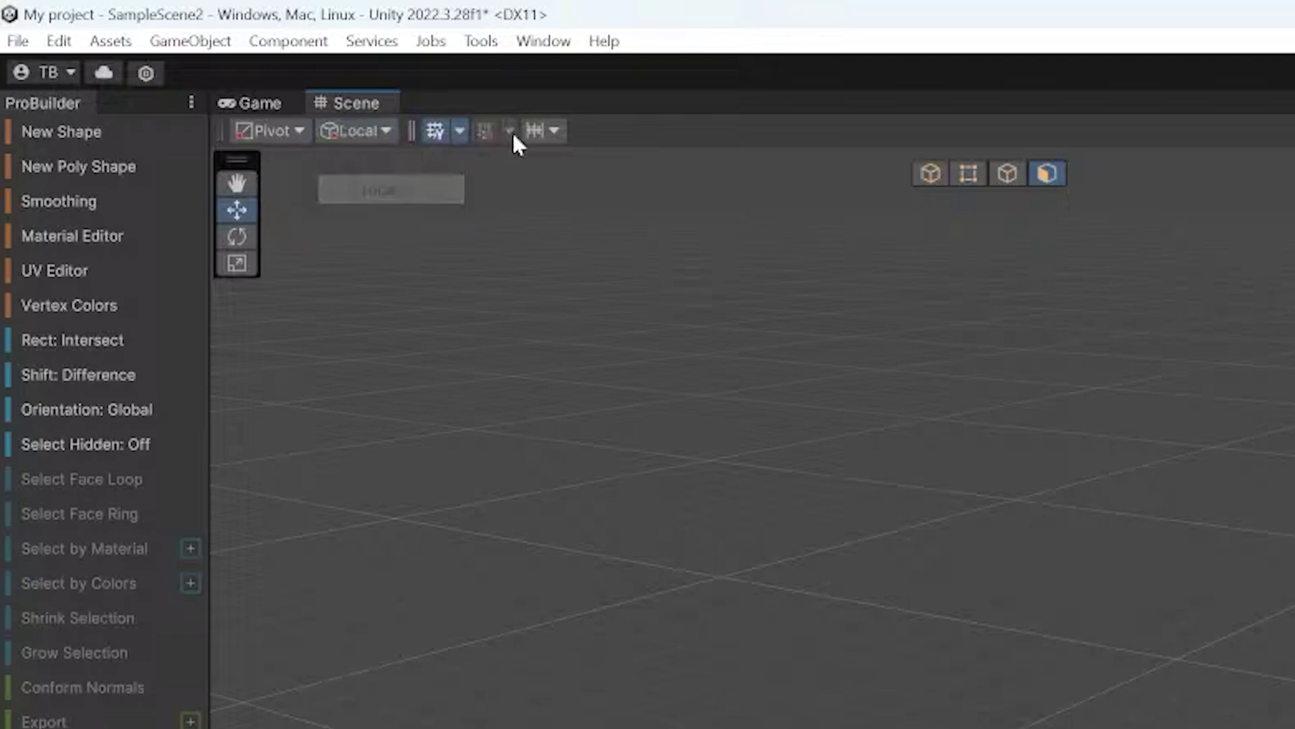
left_click(358, 131)
left_click(383, 161)
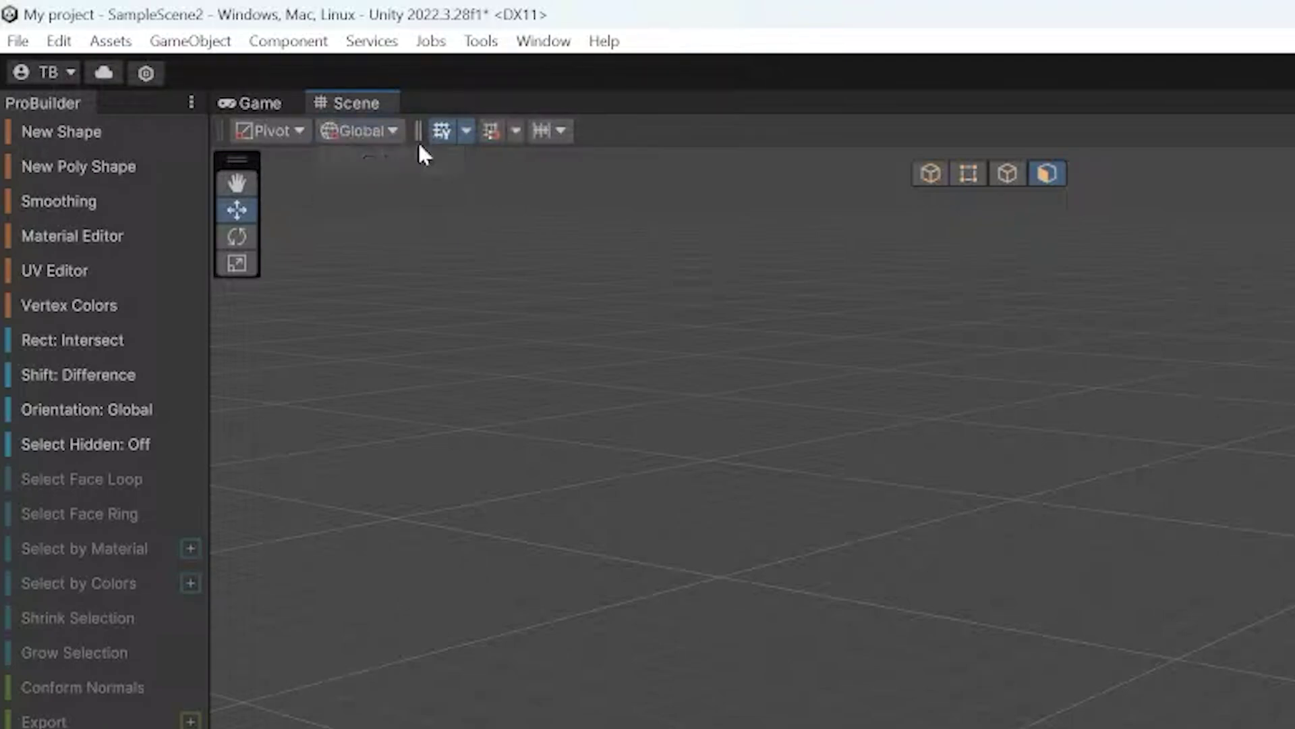
- Turn on grid snapping with a grid size of 4 and look at the increment snapping settings
left_click(516, 131)
left_click(681, 180)
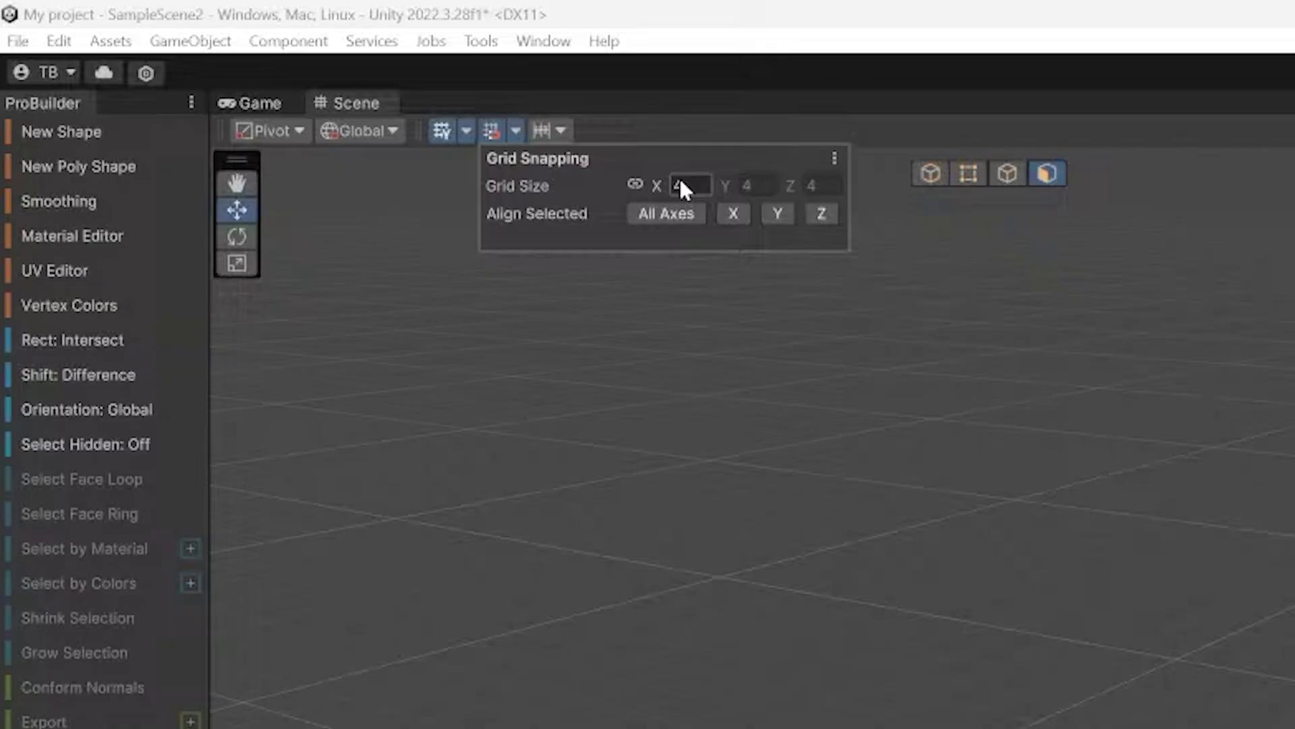
left_click(551, 127)
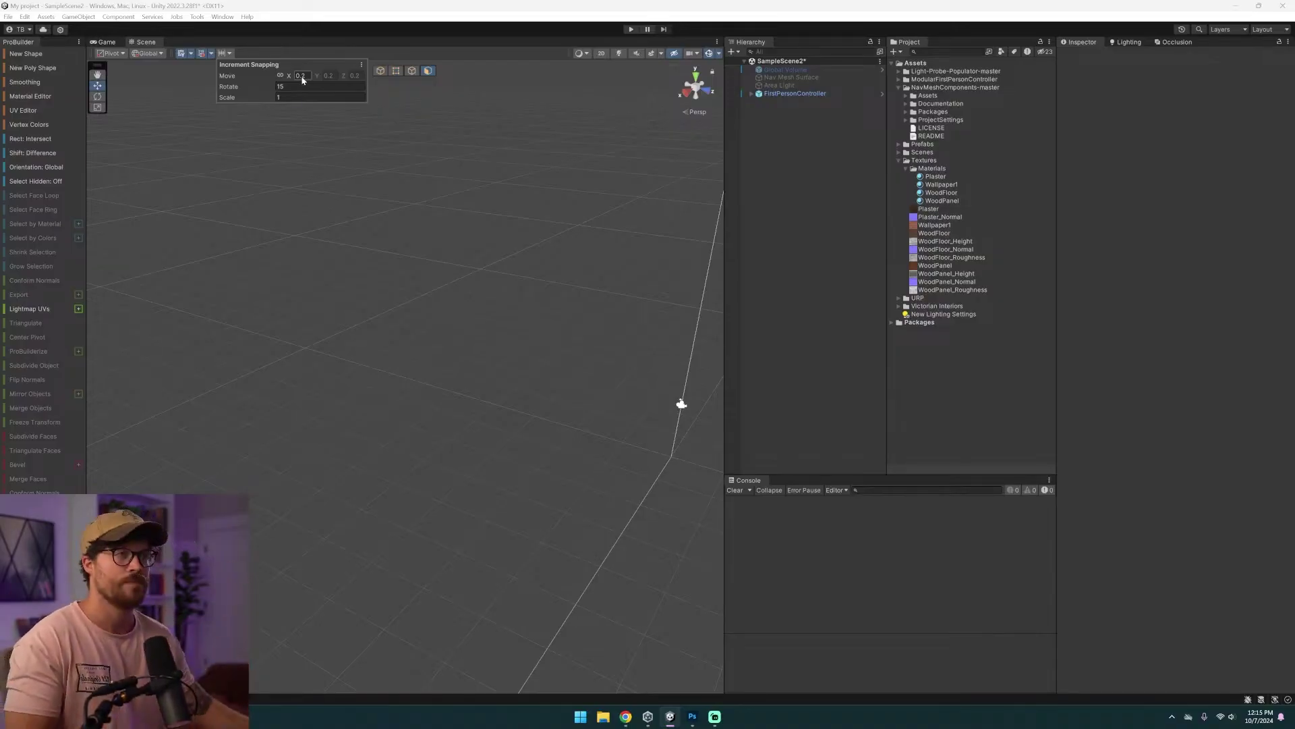
left_click(90, 146)
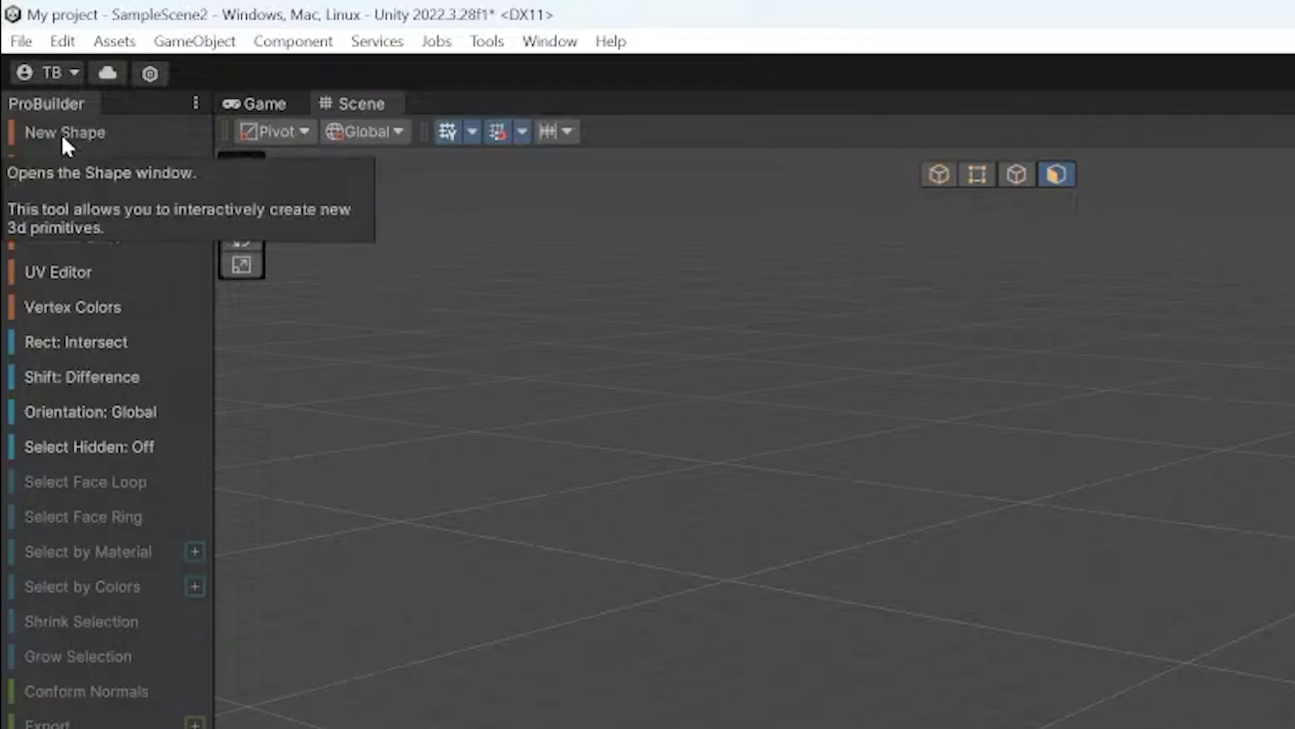
- Create a 4 by 4 unit ProBuilder plane snapped to the grid, with height cuts and width cuts set to 0
left_click(25, 54)
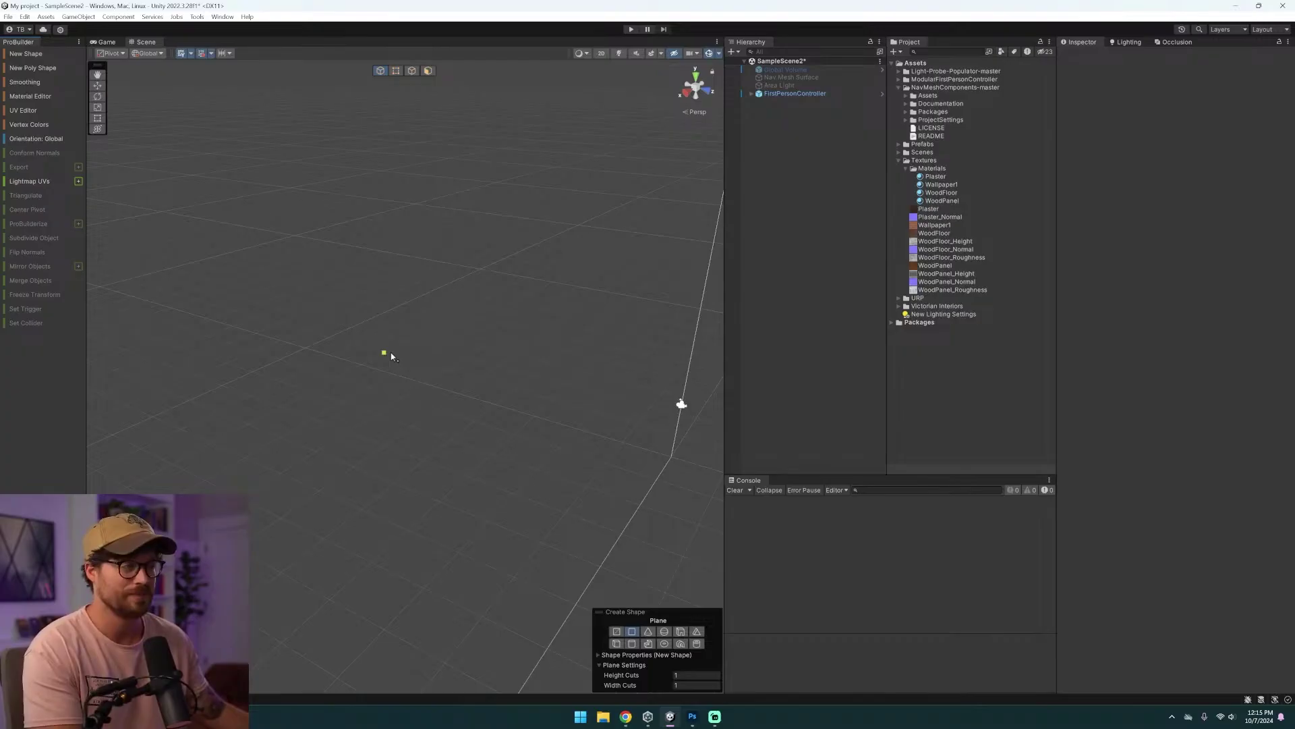
right_click_drag(512, 385, 736, 350)
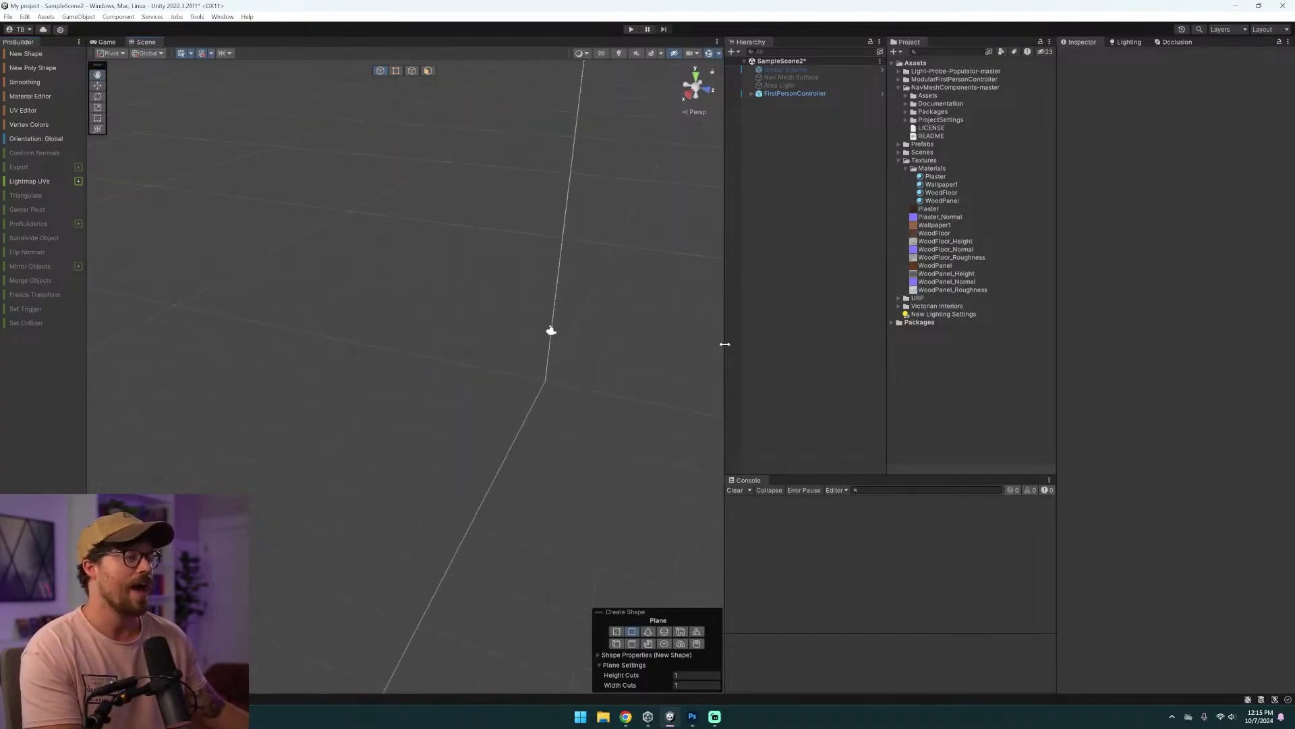
left_click_drag(725, 344, 754, 344)
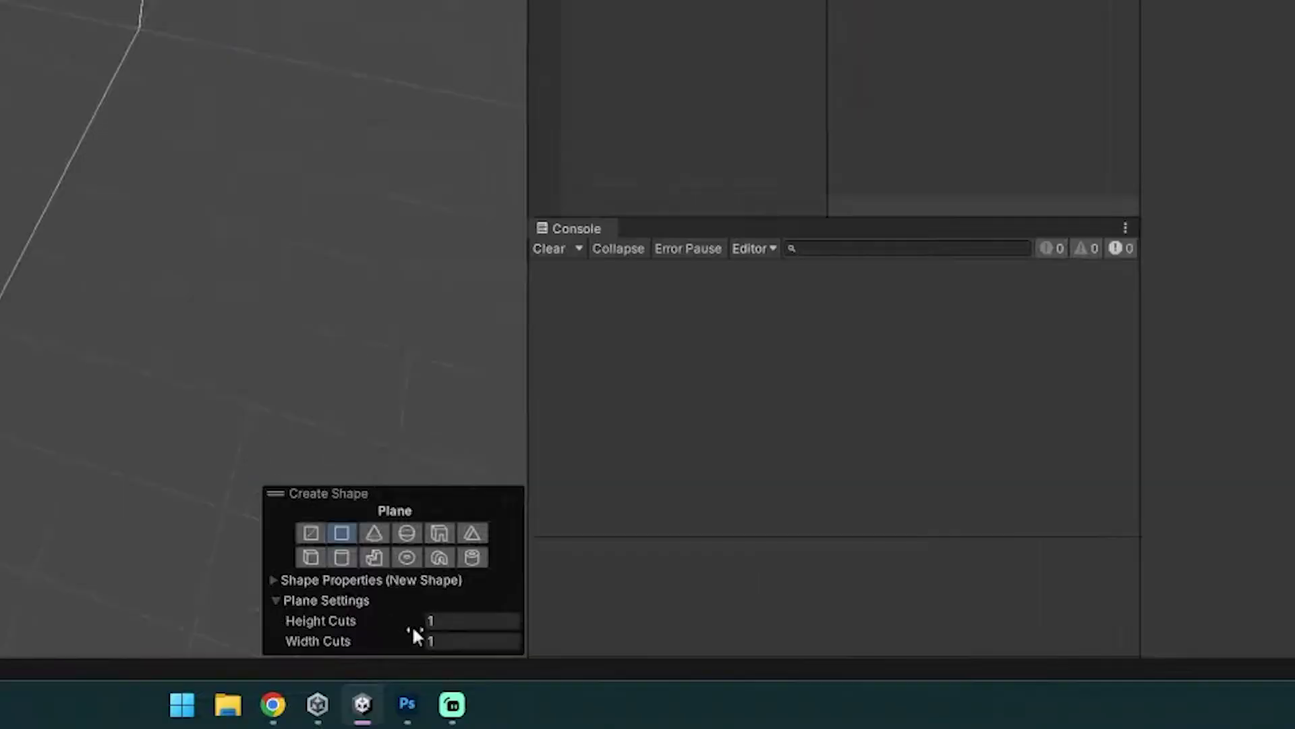
left_click(709, 679)
type("0")
key("Tab")
type("0")
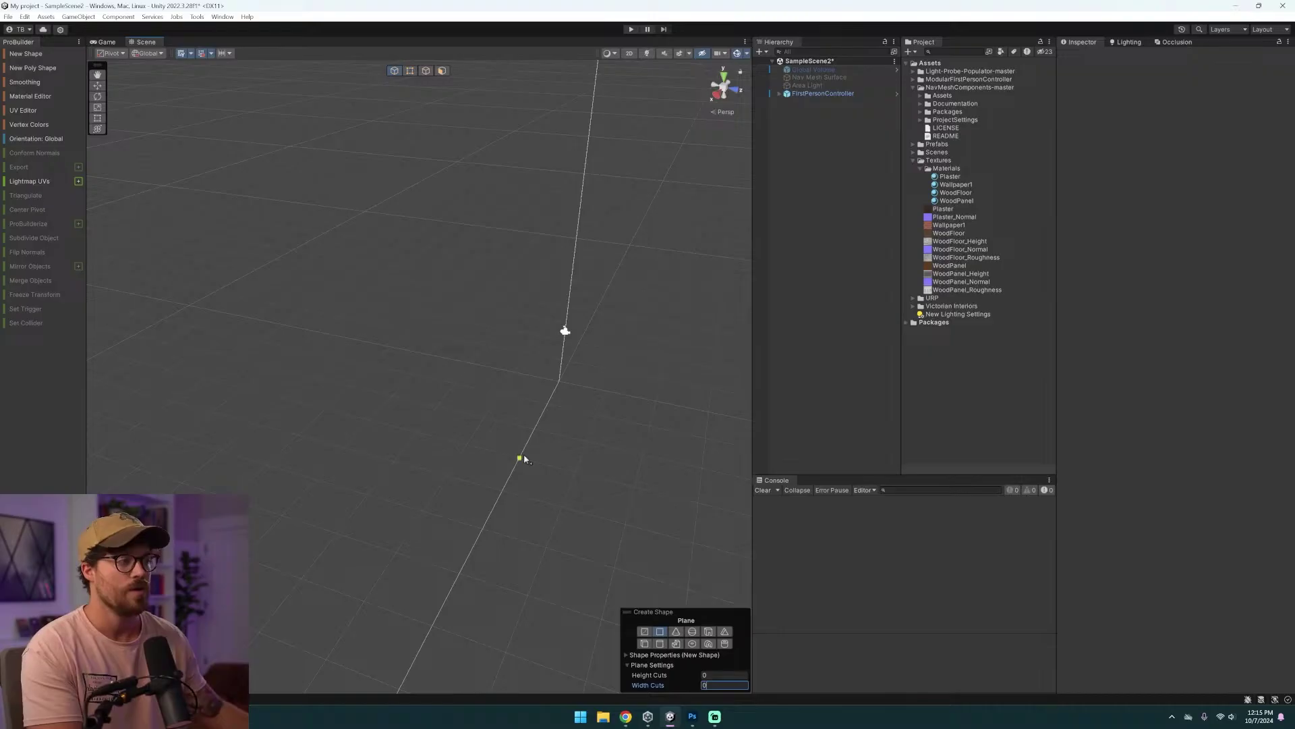
key("Return")
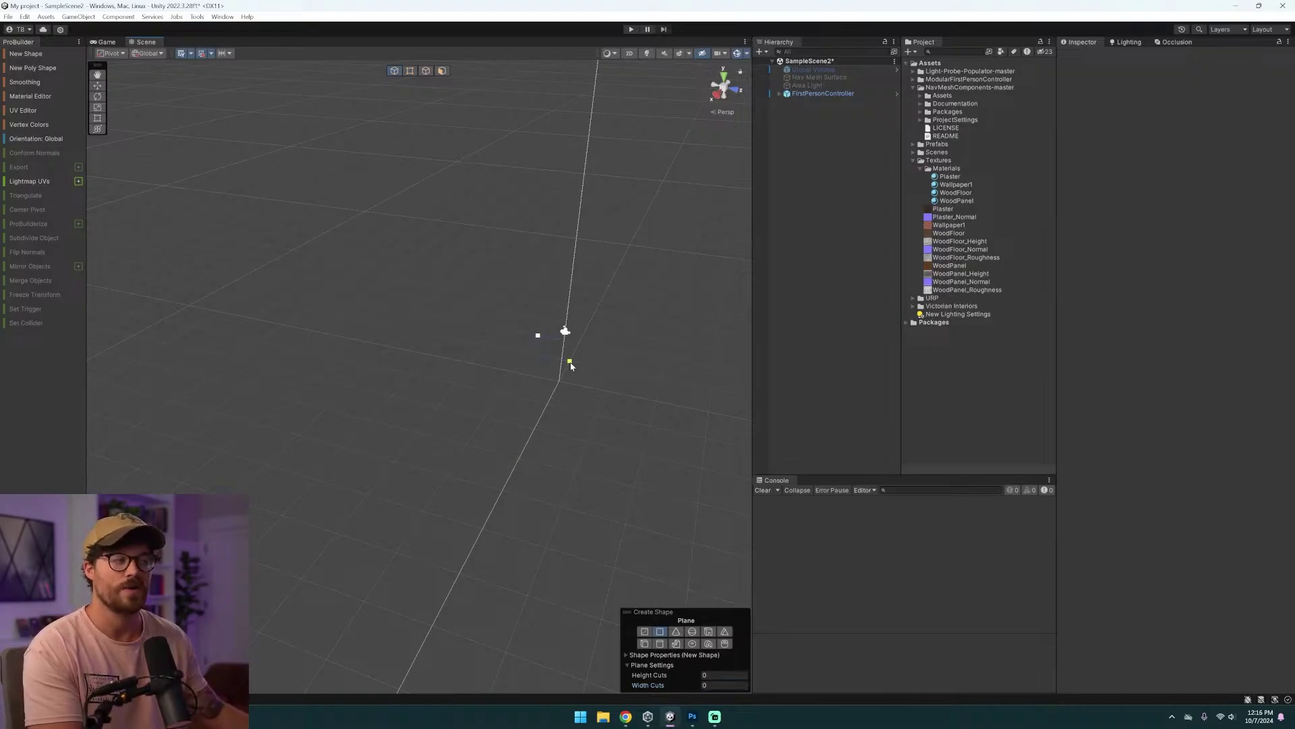
left_click(570, 363)
right_click_drag(596, 376, 386, 365)
key("w")
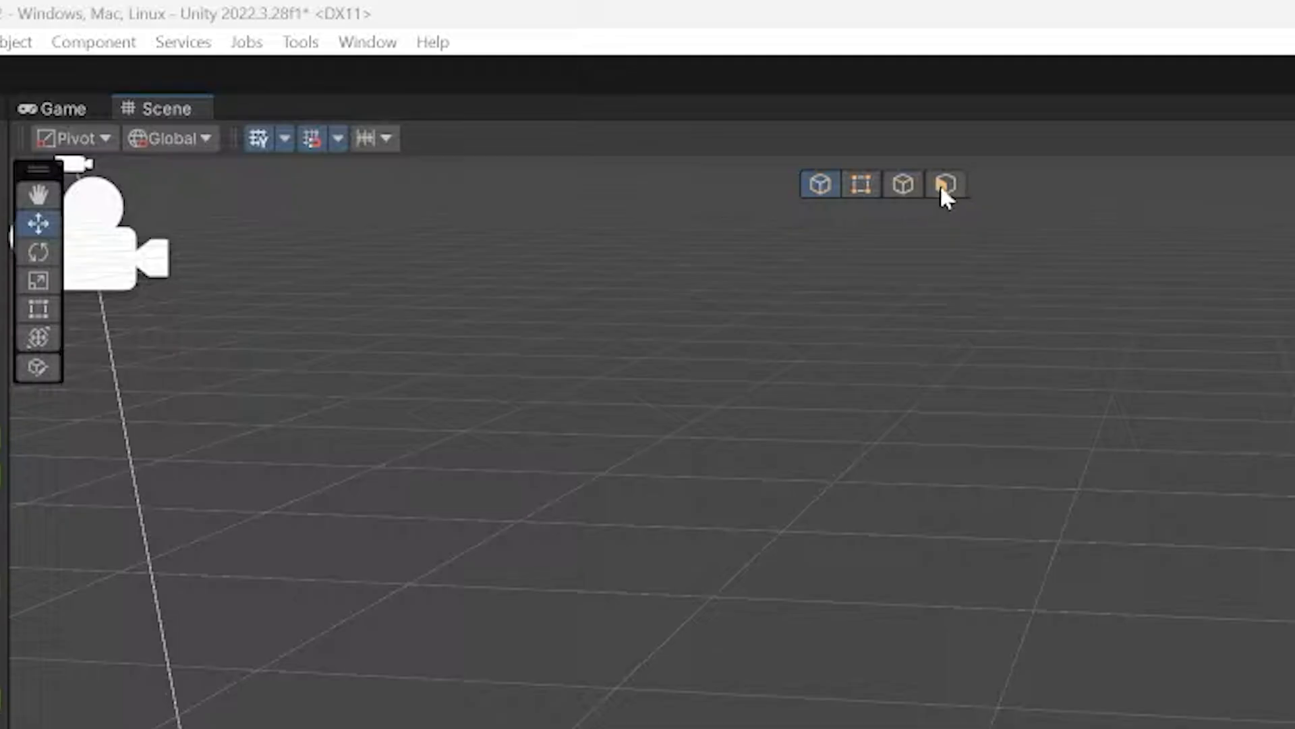
- Select the plane's face in face mode and extrude it upward to 12 units in 4-unit grid segments
left_click(944, 184)
left_click(552, 357)
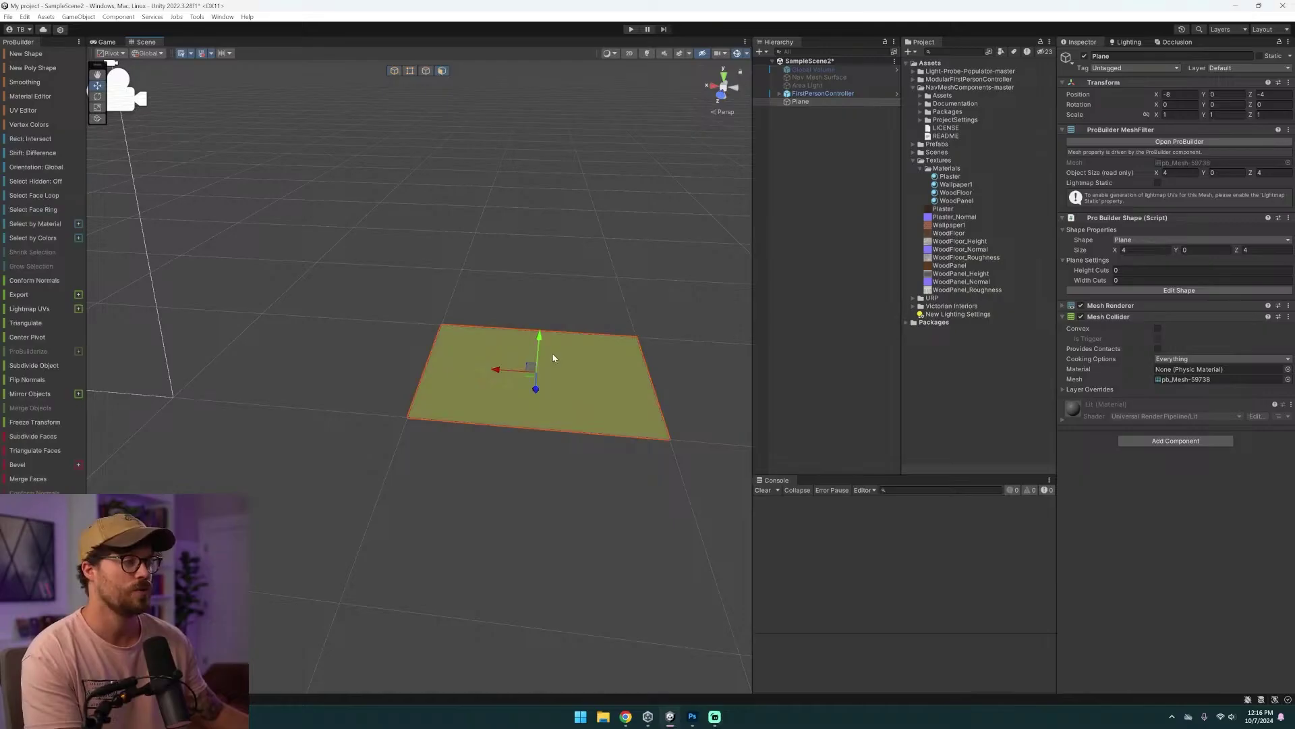
mouse_move(552, 357)
right_mouse_down()
mouse_move(602, 344)
mouse_move(560, 352)
right_mouse_up()
key("s")
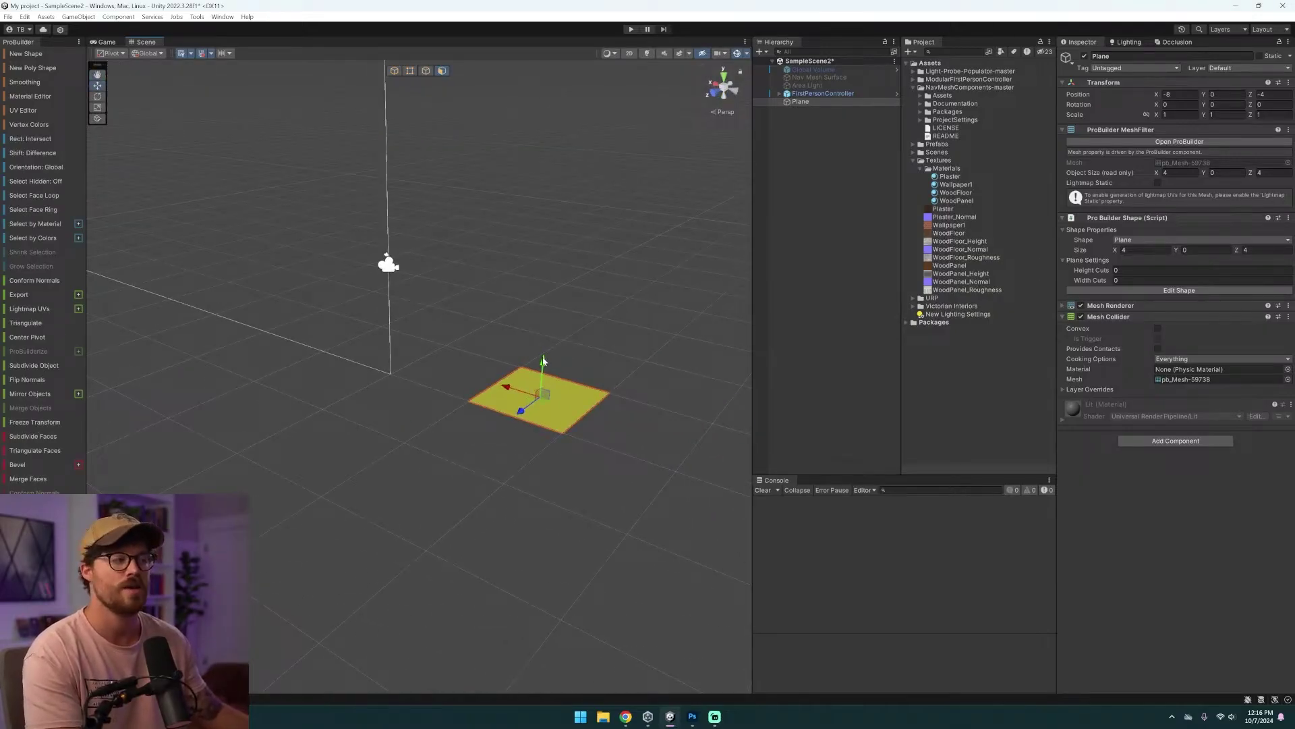
left_click_drag(545, 362, 573, 78, "shift")
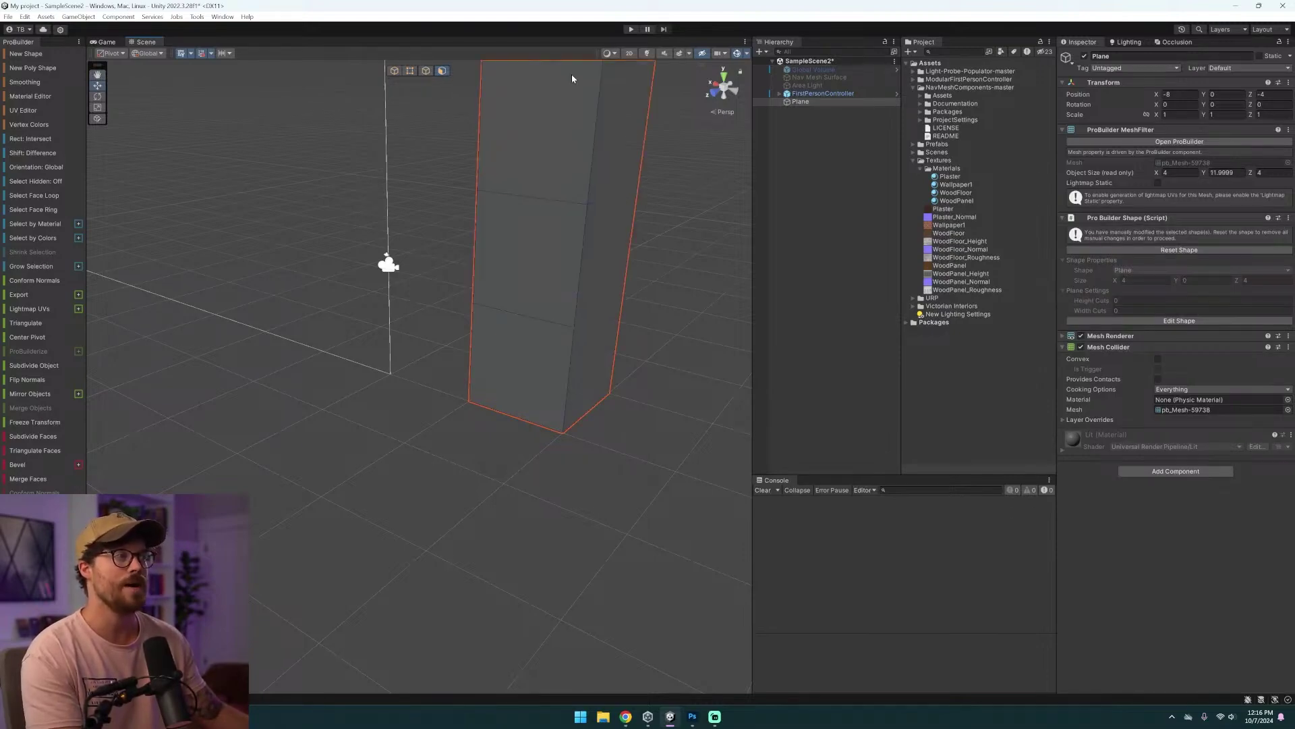
right_click_drag(595, 179, 29, 251)
key("s")
key("d")
key("w")
key("s")
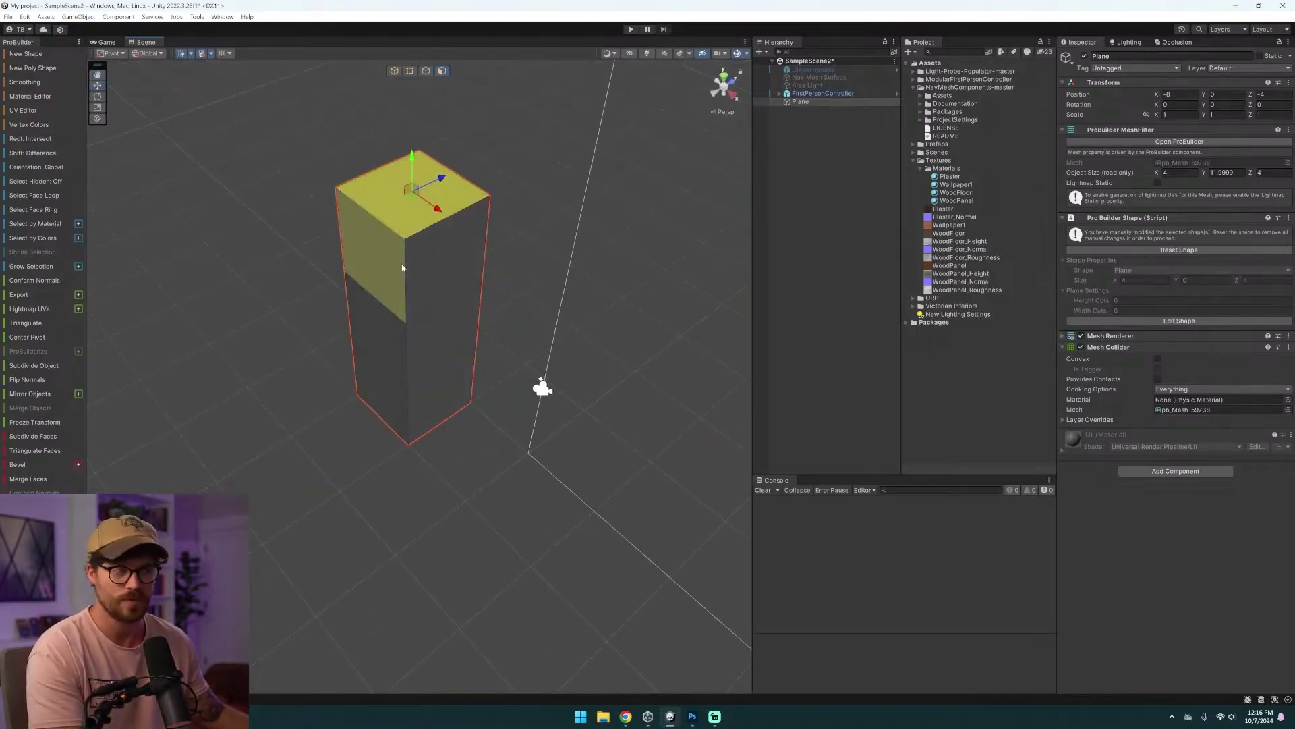
- Select the faces on one side of the tall block and extrude them outward along X in 4-unit grid segments
left_click(460, 268)
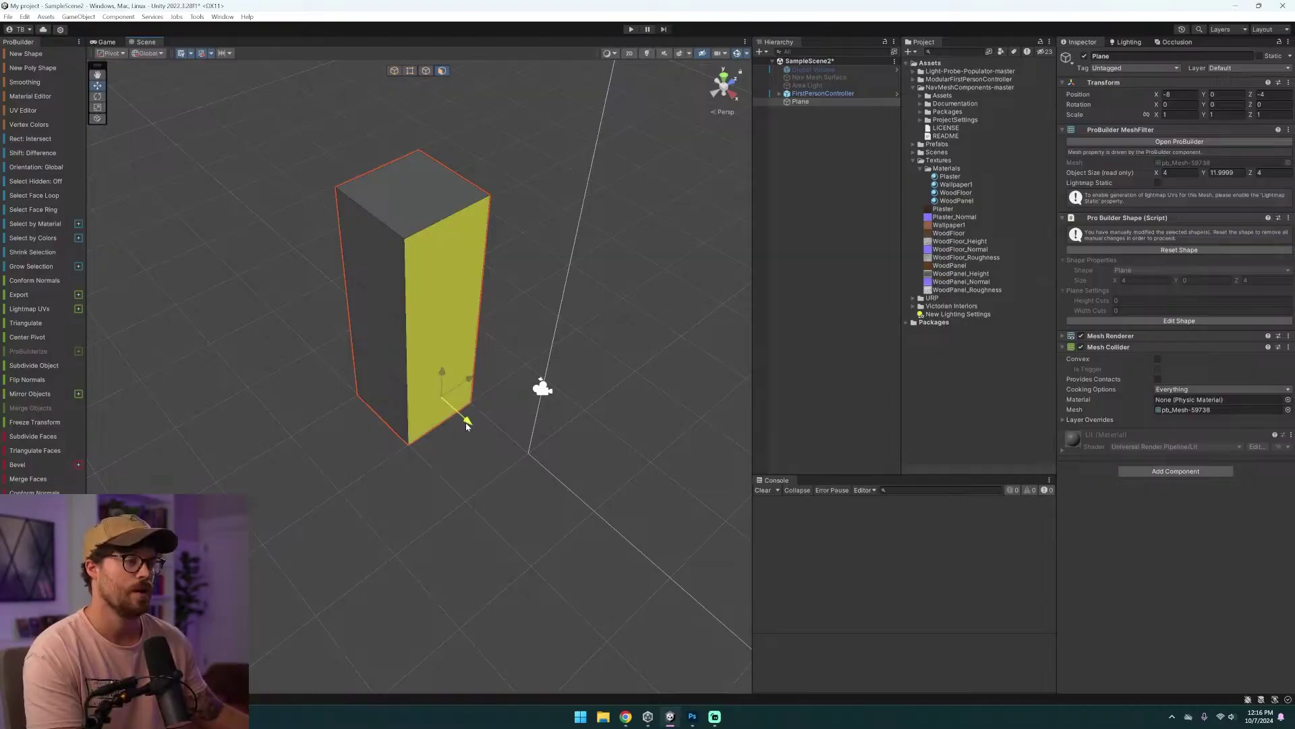
left_click_drag(462, 418, 683, 617, "shift")
right_click_drag(683, 618, 291, 520)
- Select all faces of the block's wide side and extrude them outward, bringing the mesh to about 16 by 16 by 16 units
left_click(249, 459, "shift")
left_click(264, 448)
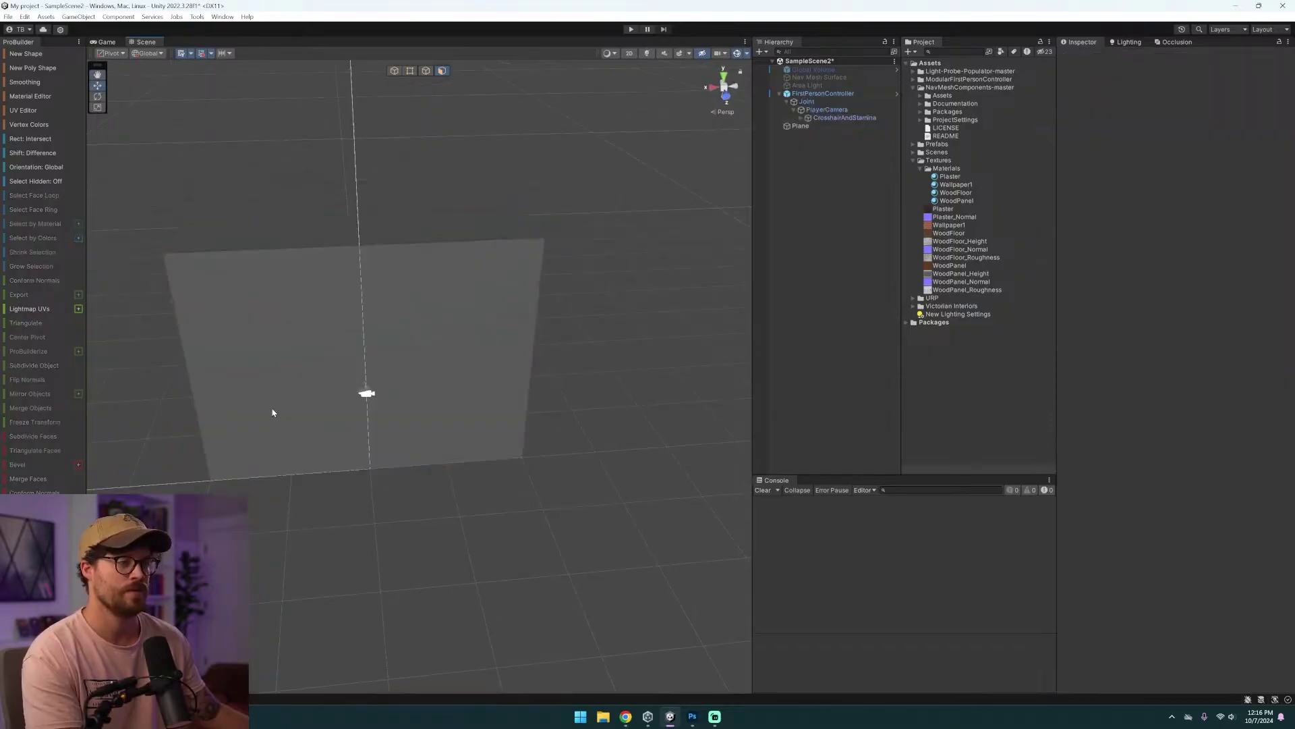
left_click(270, 404)
left_click(279, 467, "shift")
right_click_drag(363, 430, 325, 414)
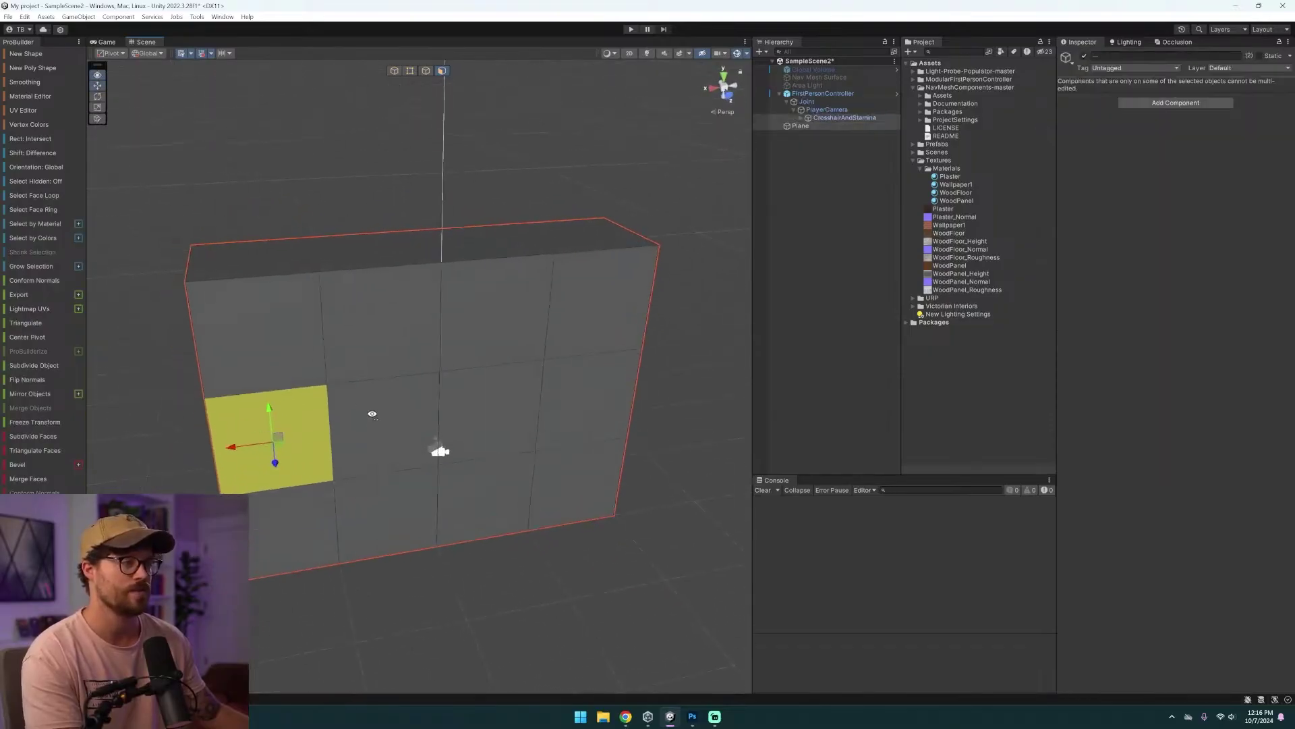
right_click_drag(372, 414, 368, 413)
left_click_drag(587, 507, 586, 508)
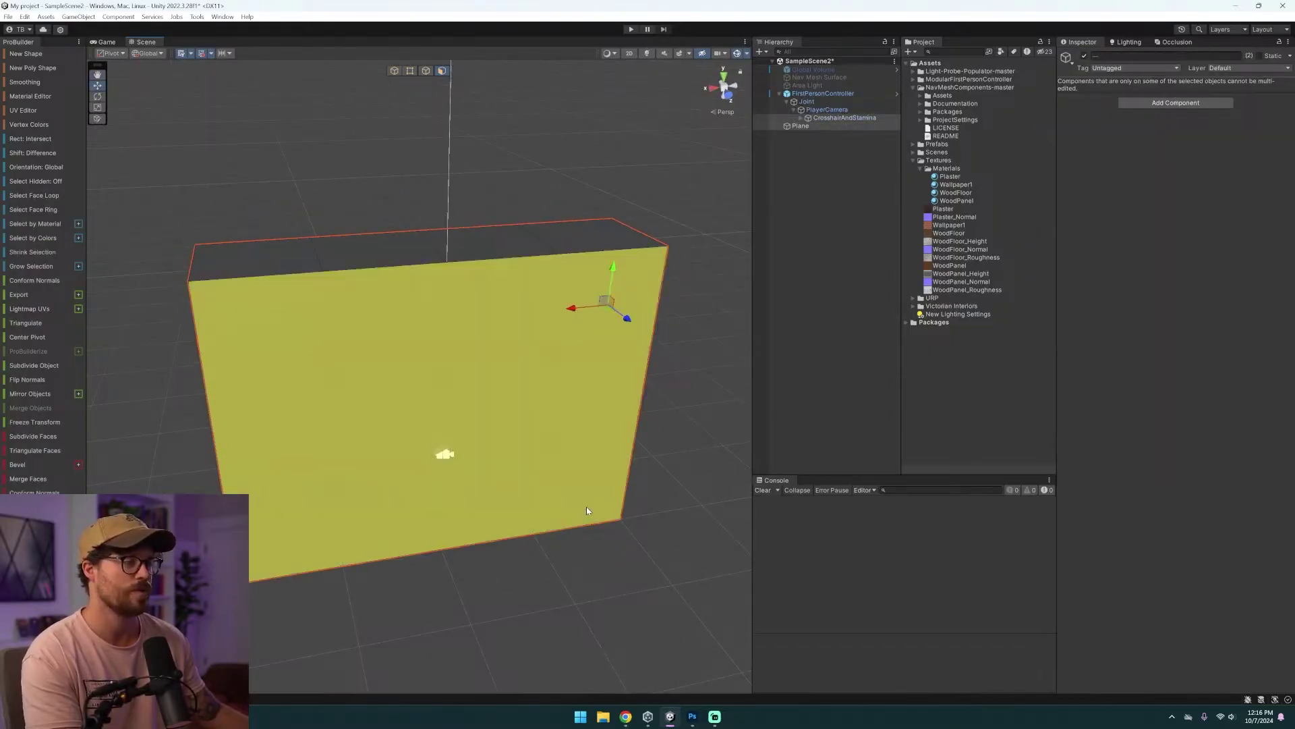
right_click_drag(585, 508, 803, 510)
left_click_drag(463, 294, 339, 294, "shift")
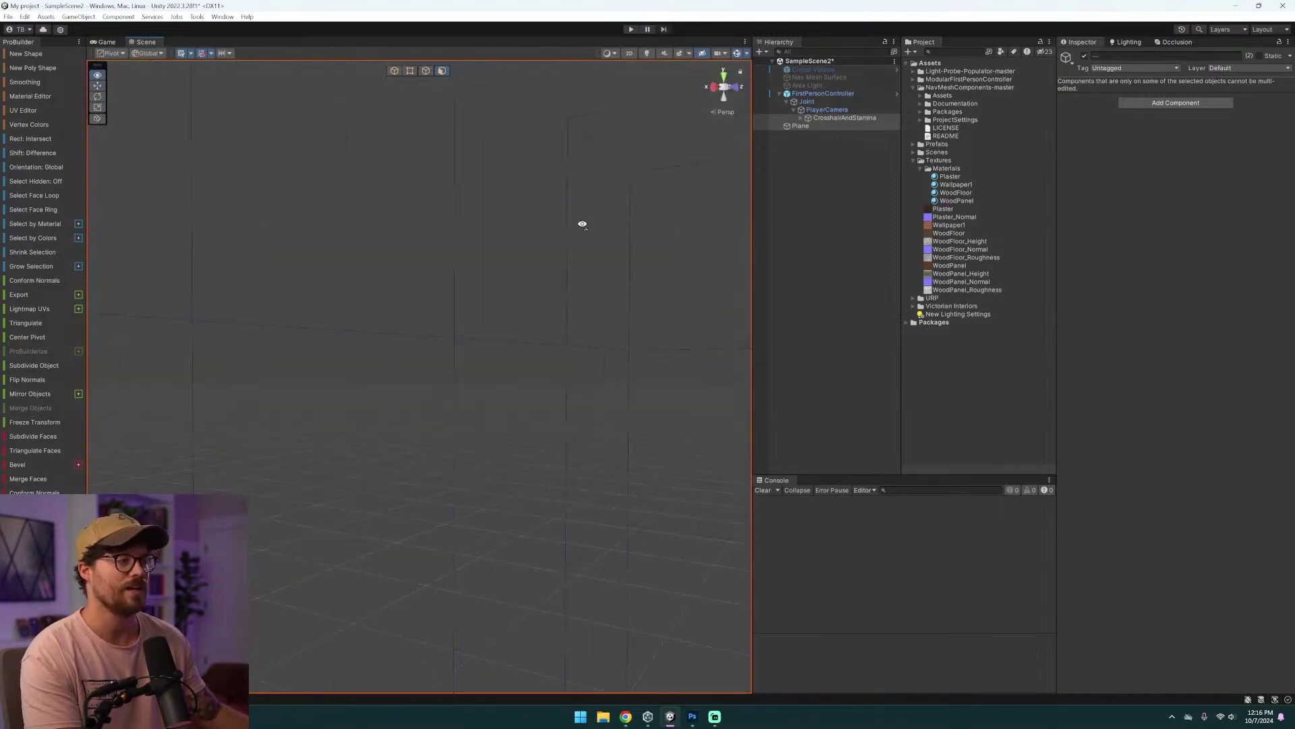
left_click_drag(582, 224, 569, 330, "alt")
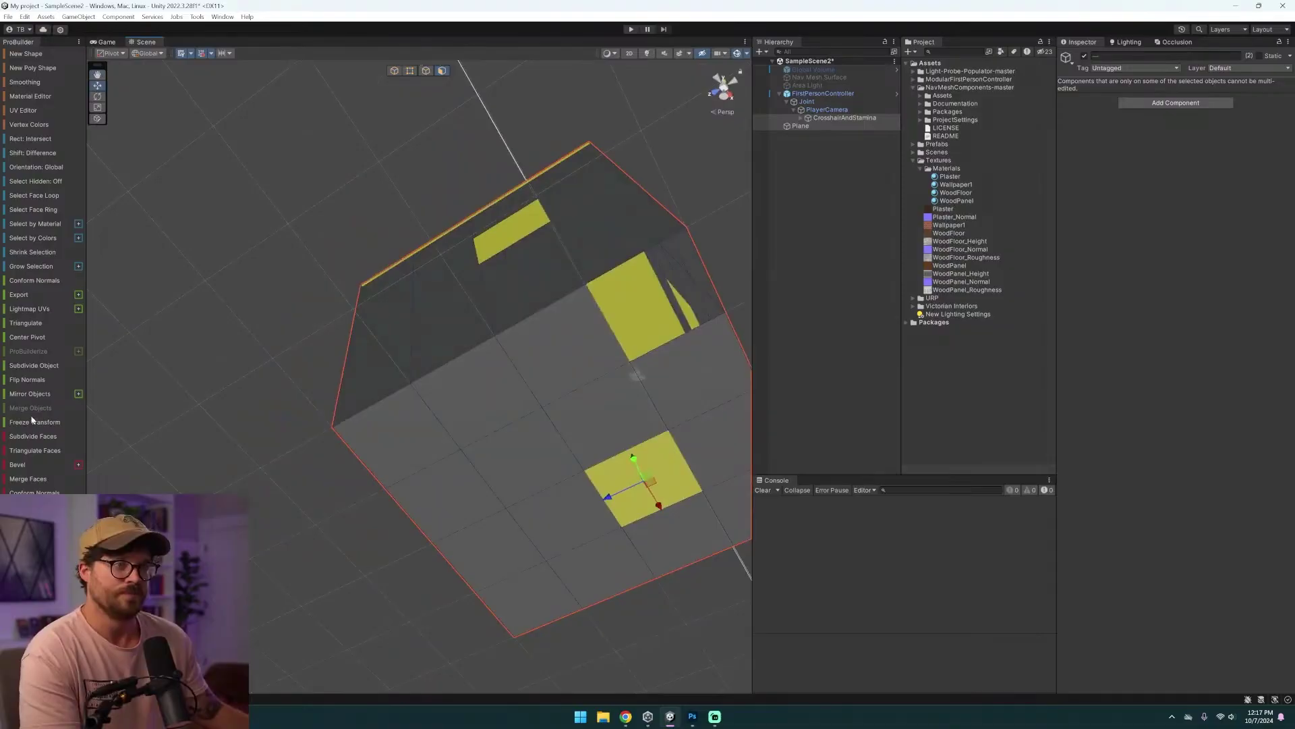
- Select all faces of the block and flip their normals so they face into the room
key("ctrl+a")
right_click_drag(452, 344, 705, 457)
scroll(705, 458, "down", 5)
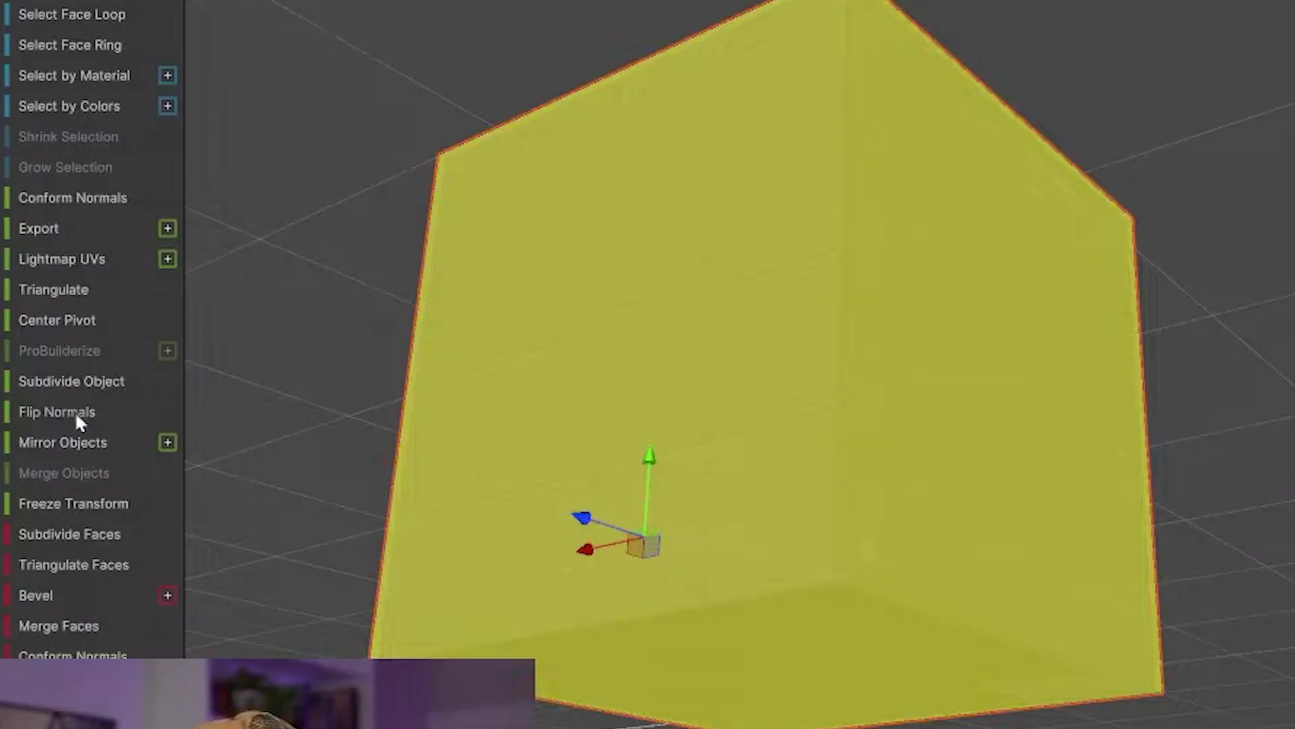
left_click(35, 382)
right_click_drag(511, 387, 644, 418)
key("w")
left_click(571, 382)
left_click_drag(644, 418, 965, 476, "alt")
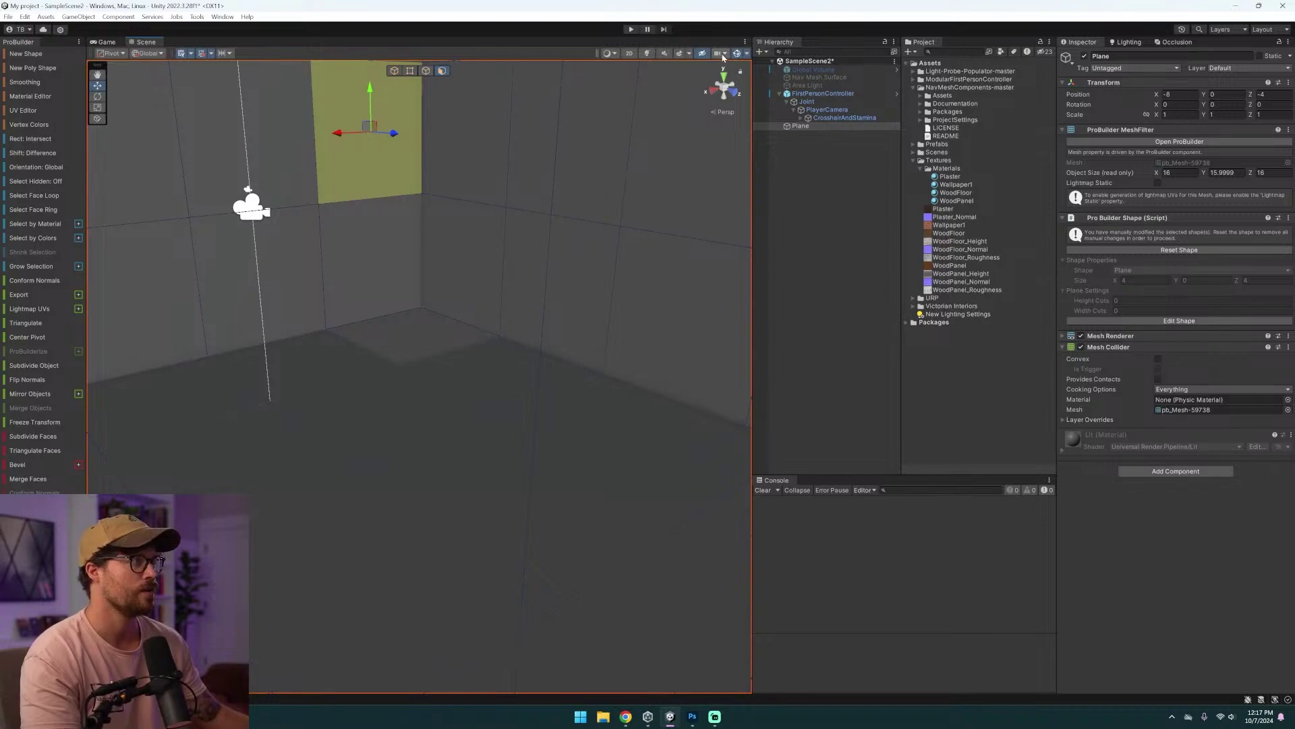
- Adjust the scene camera's field of view to 51
left_click(722, 55)
left_click_drag(801, 73, 794, 75)
key("w")
right_click_drag(451, 294, 500, 201)
left_click(726, 56)
left_click_drag(792, 79, 799, 76)
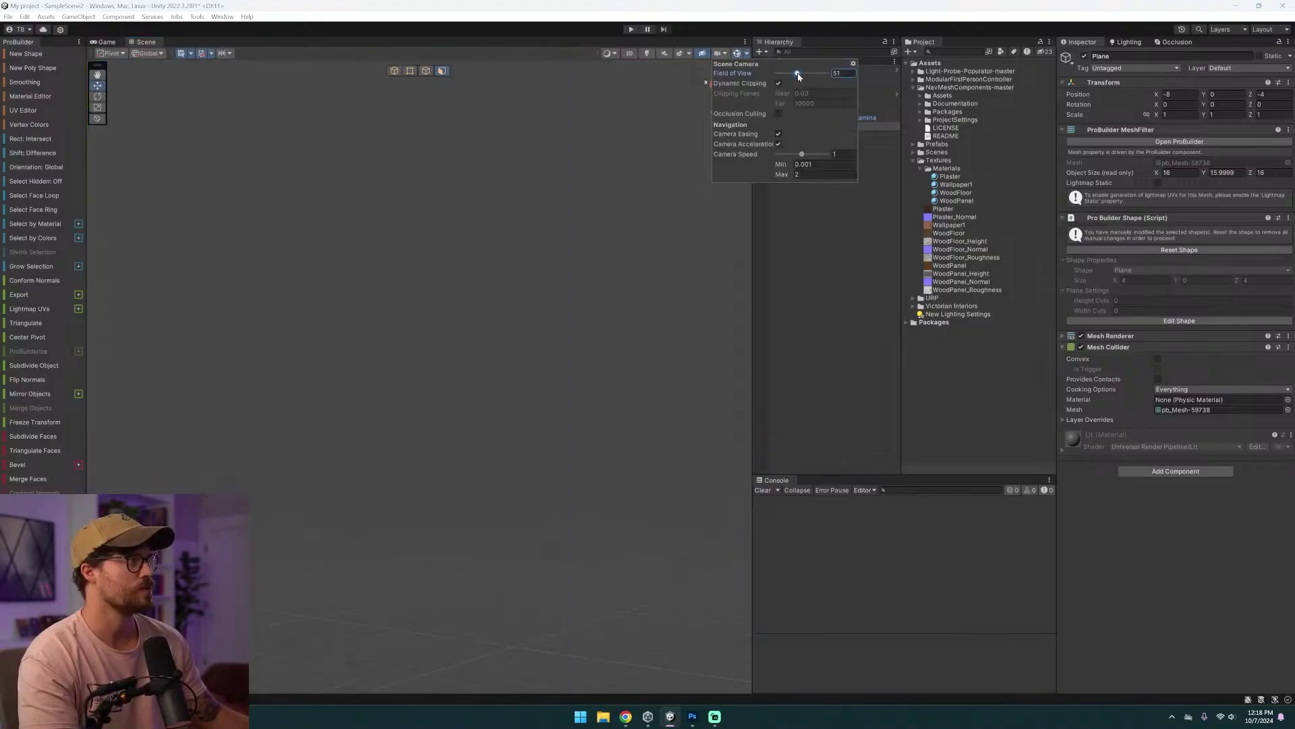
- Select the Plane object and frame it in the scene view from inside the room
left_click(810, 252)
left_click(841, 127)
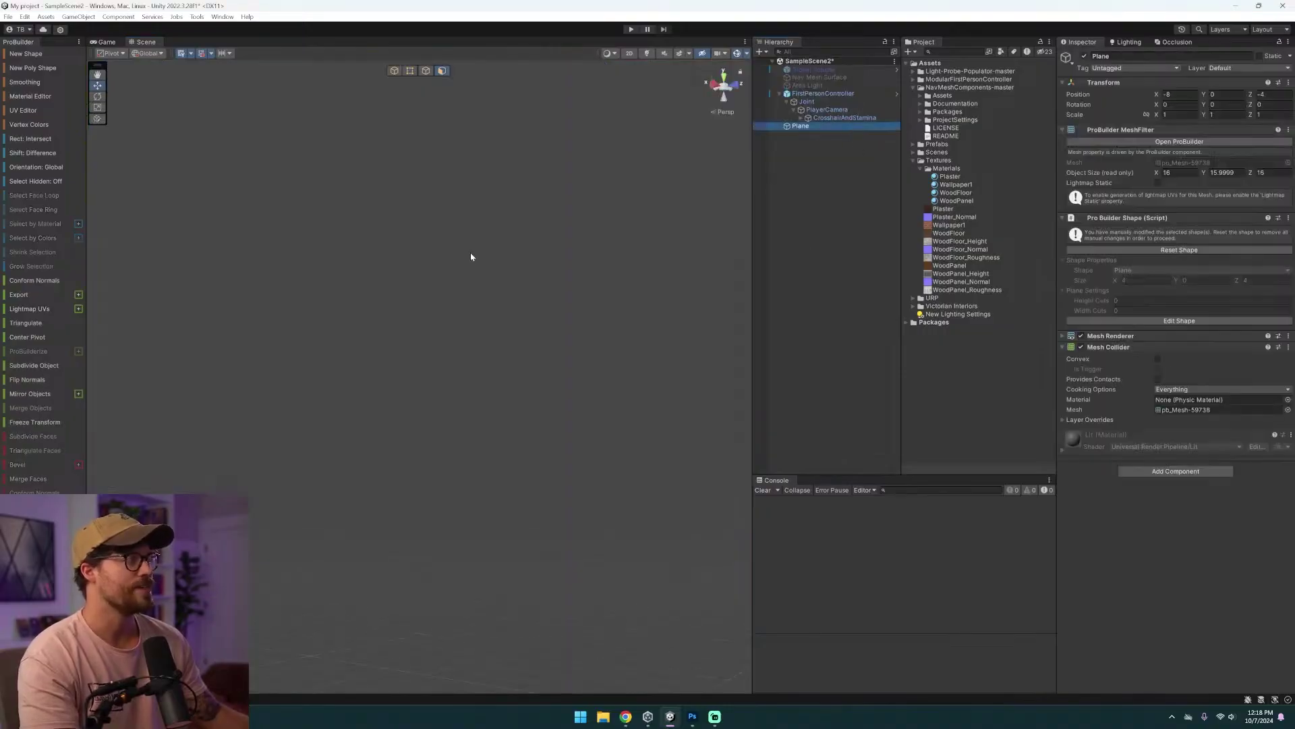
key("f")
key("w")
mouse_move(470, 275)
right_mouse_down()
mouse_move(467, 289)
mouse_move(371, 304)
mouse_move(207, 281)
mouse_move(449, 216)
right_mouse_up()
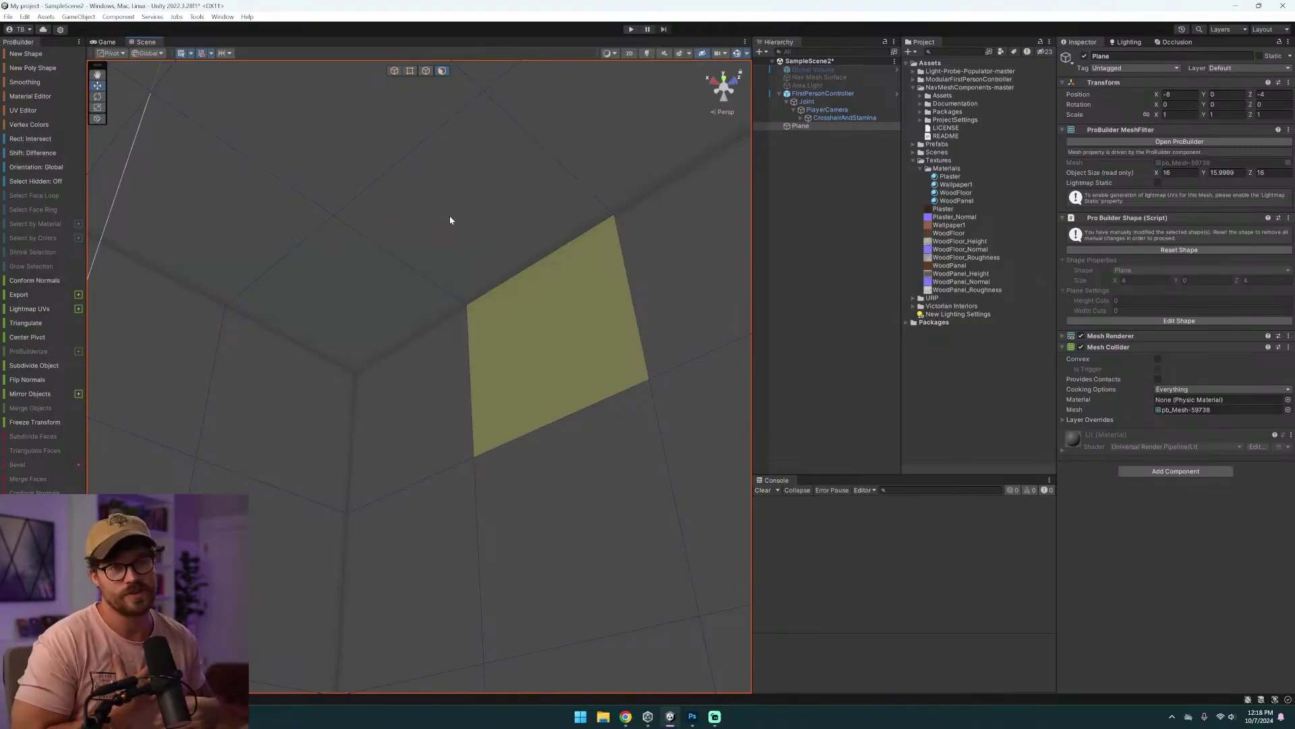
- Select a lower wall face, switch to vertex selection and look over vertex tools such as Fill Hole
right_click_drag(449, 216, 407, 419)
left_click(435, 114)
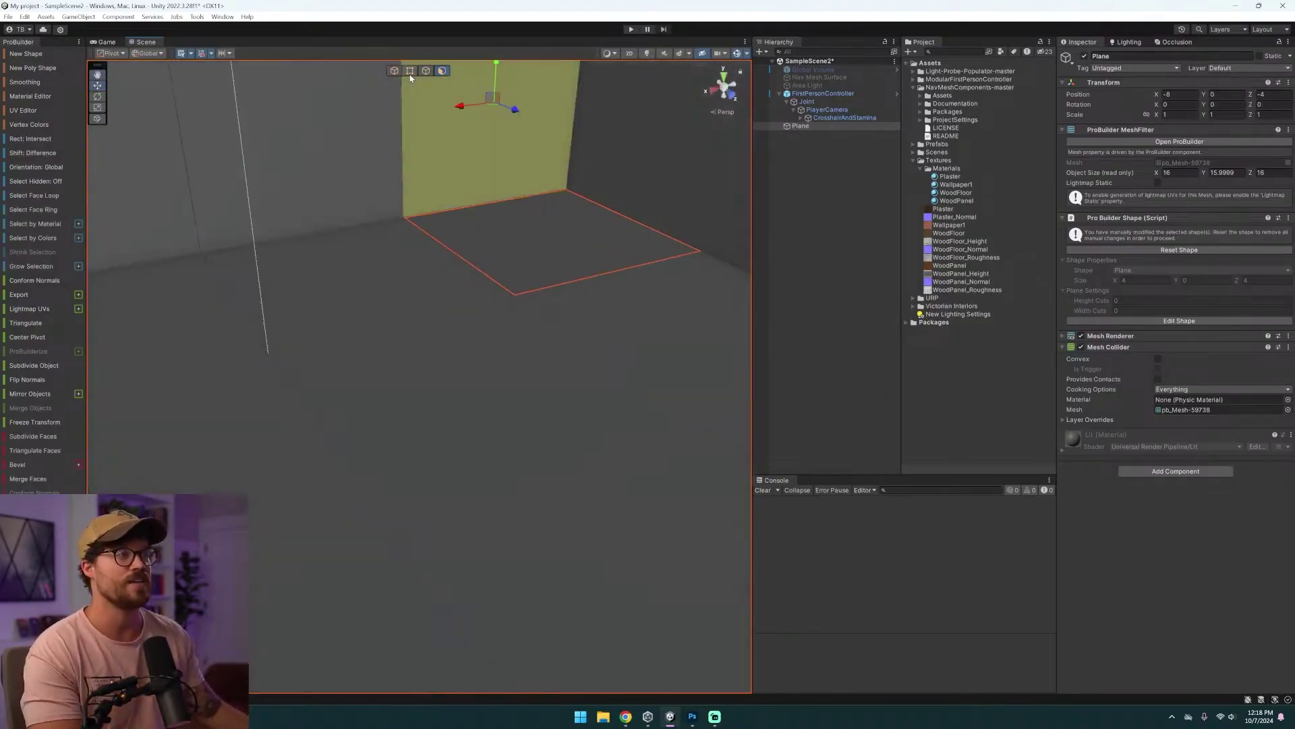
left_click(410, 72)
left_click_drag(707, 317, 707, 317)
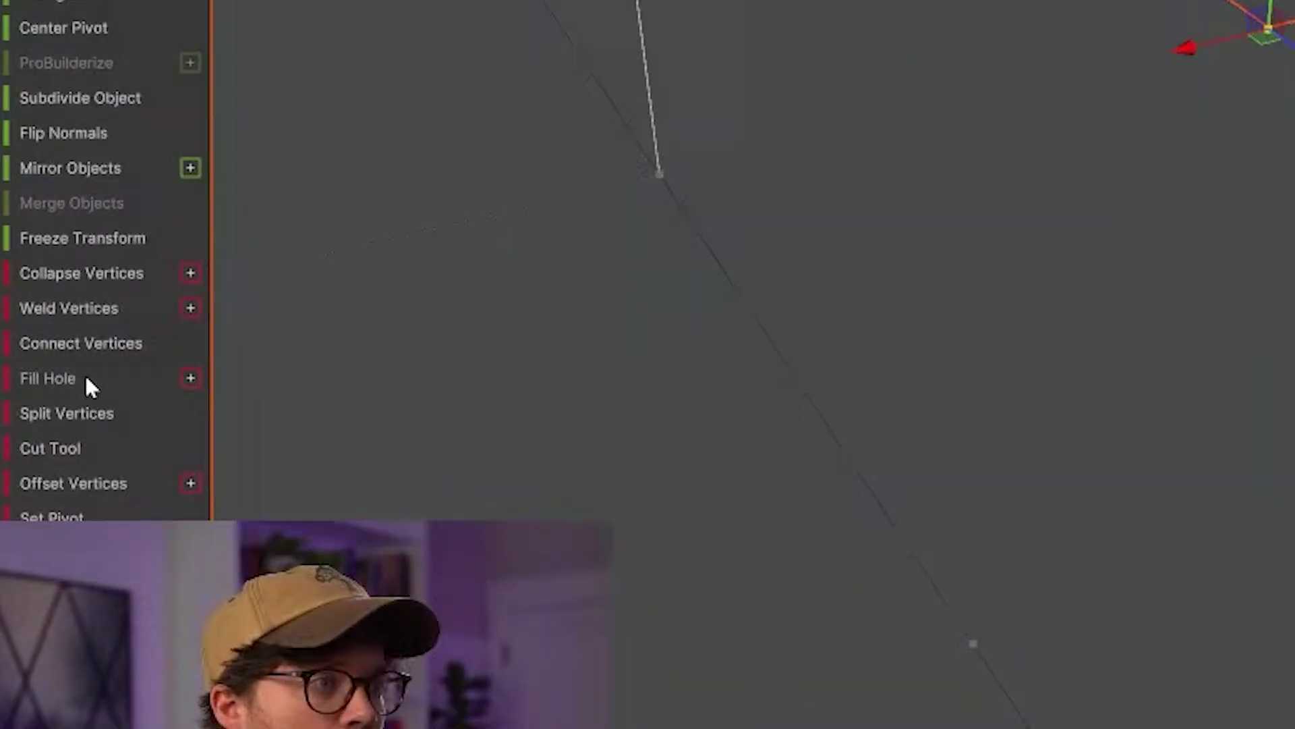
right_click_drag(1255, 47, 1292, 13)
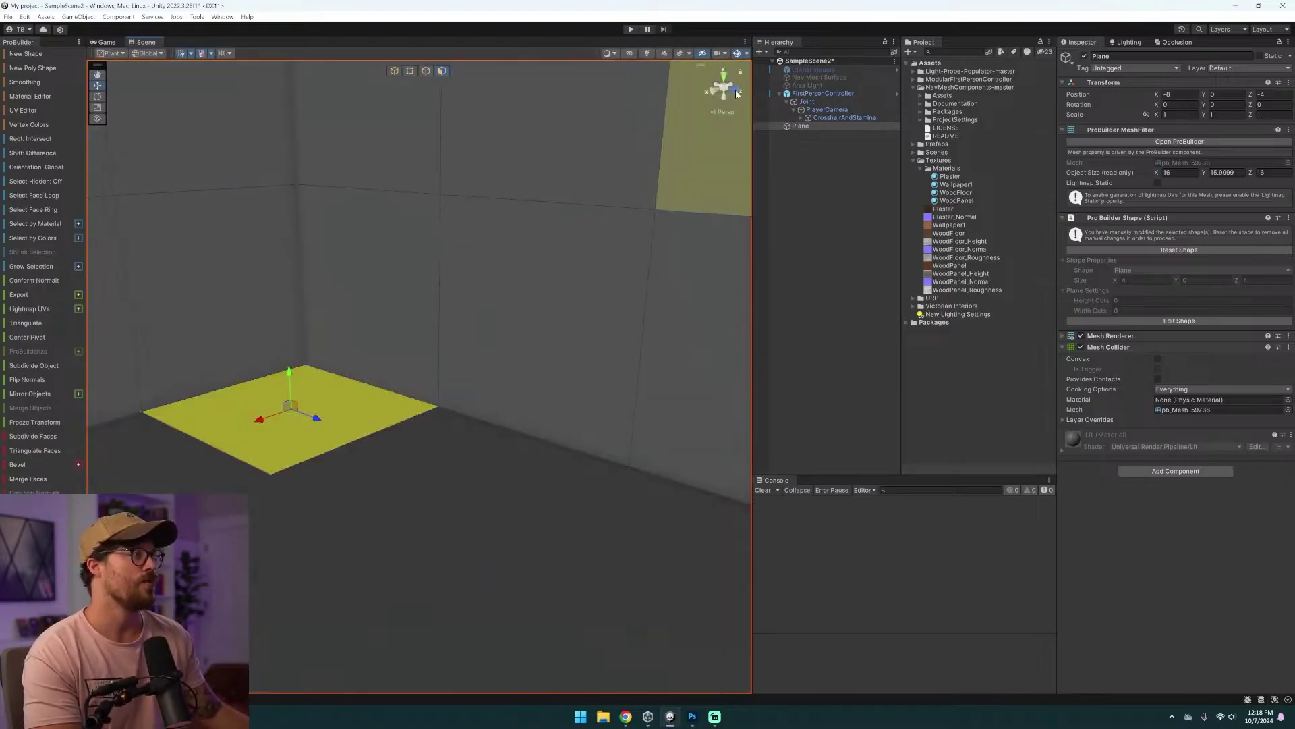
- Turn on scene lighting and raise the environment ambient color's intensity to 6.1
left_click(1143, 44)
left_click(1205, 145)
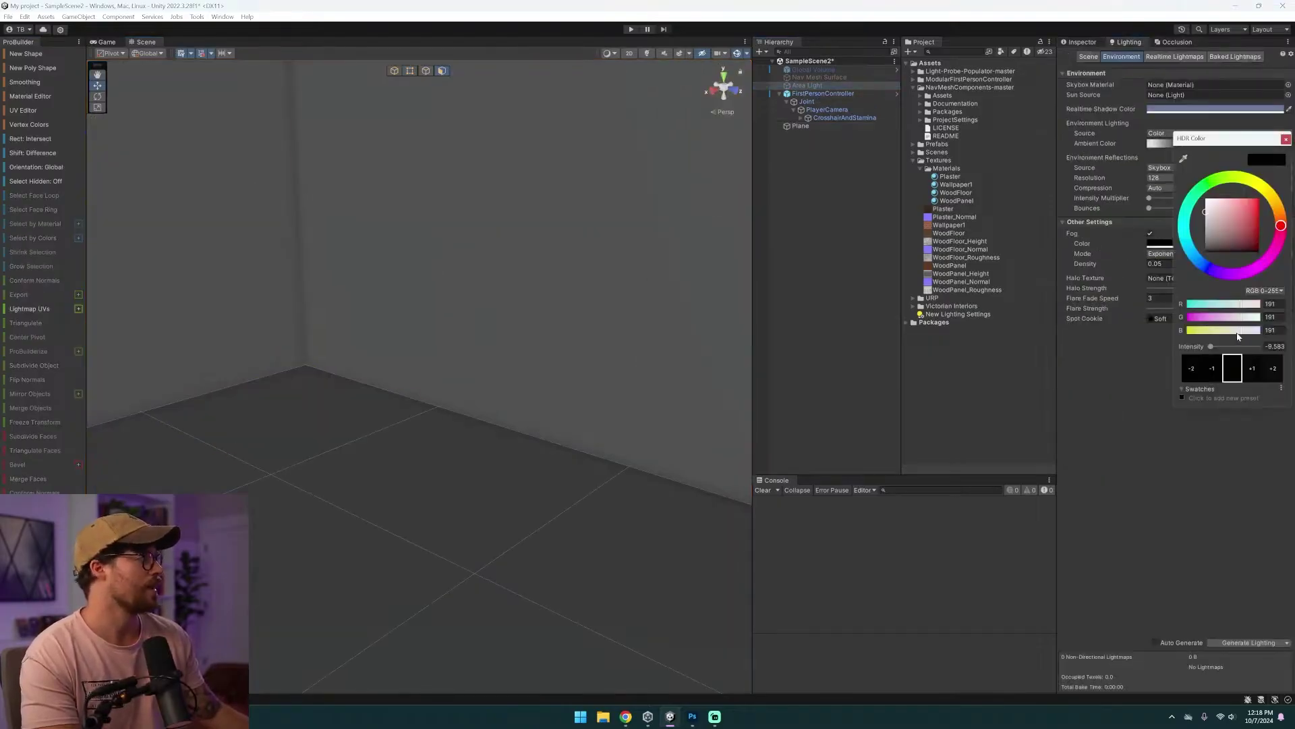
left_click_drag(1211, 346, 1219, 347)
left_click(677, 54)
left_click(646, 54)
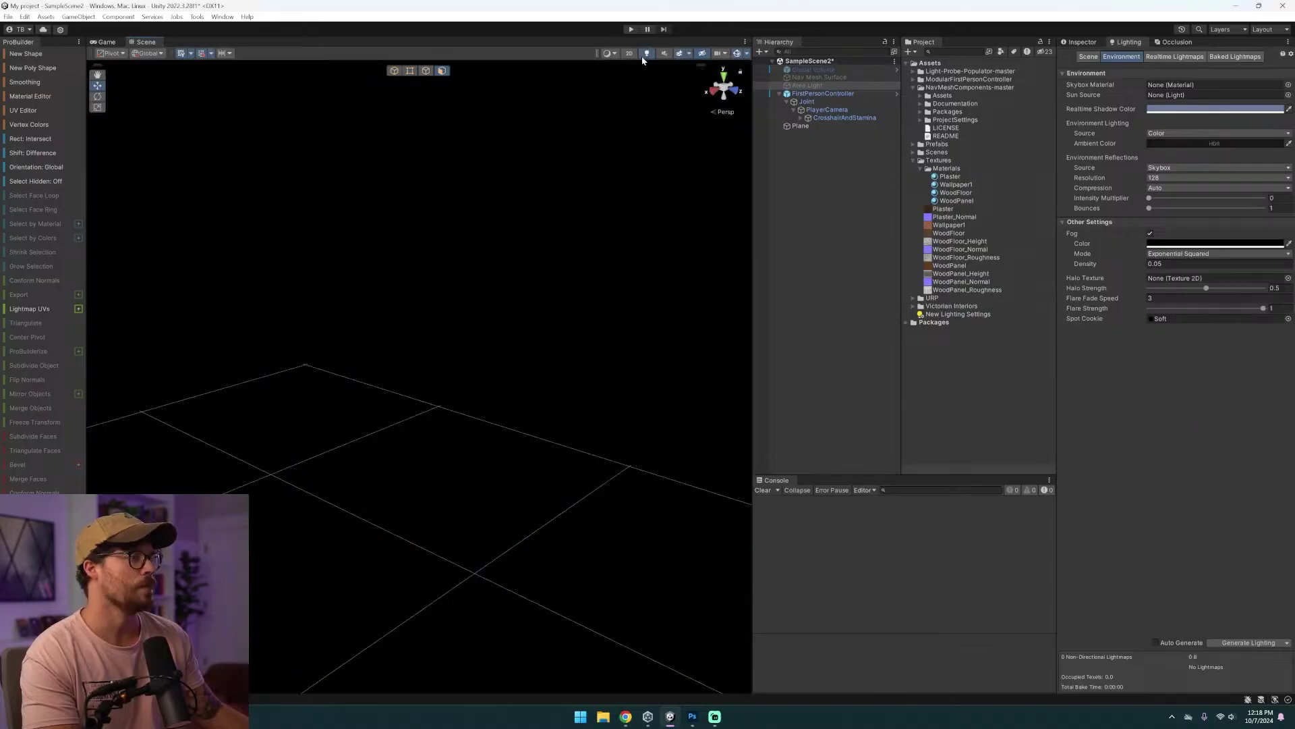
left_click(1205, 144)
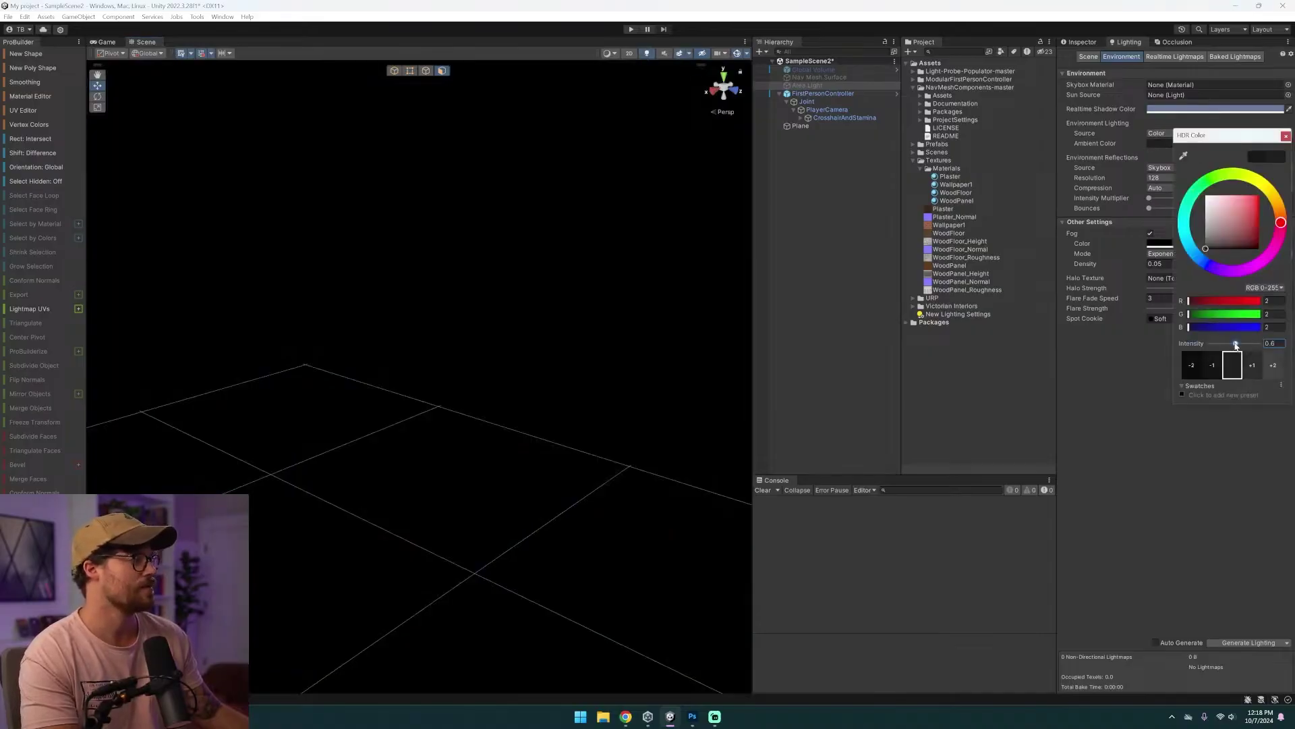
left_click_drag(1237, 346, 1250, 347)
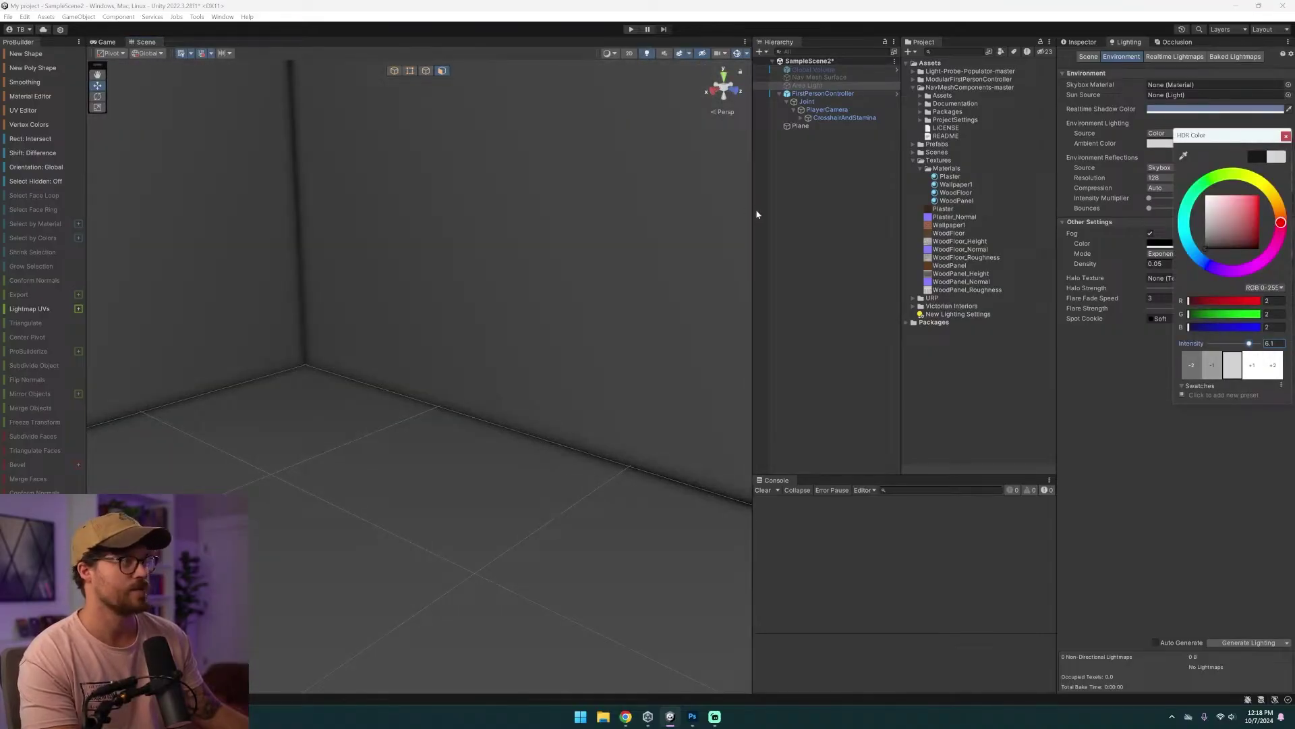
- Widen the scene view and briefly play-test the room, exiting play mode at the end
left_click_drag(753, 215, 1089, 218)
right_click_drag(830, 315, 639, 91)
key("ctrl+p")
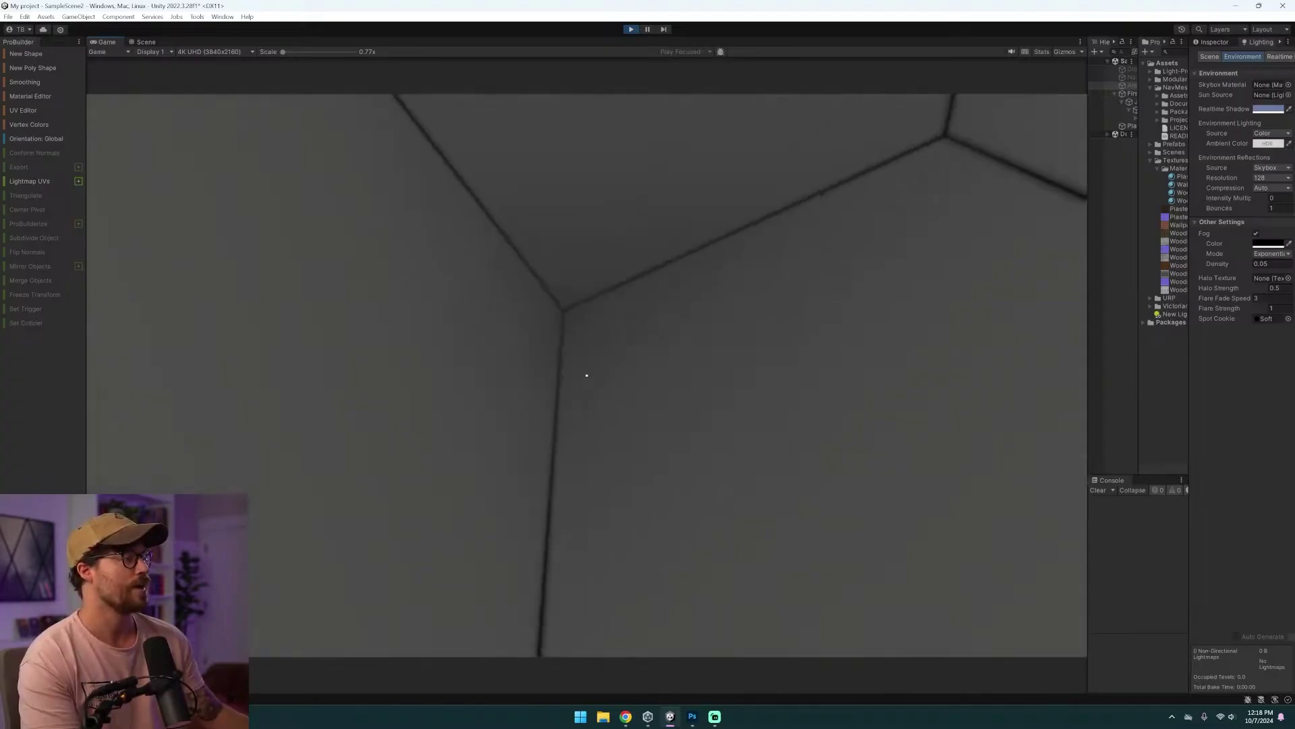
key("ctrl+p")
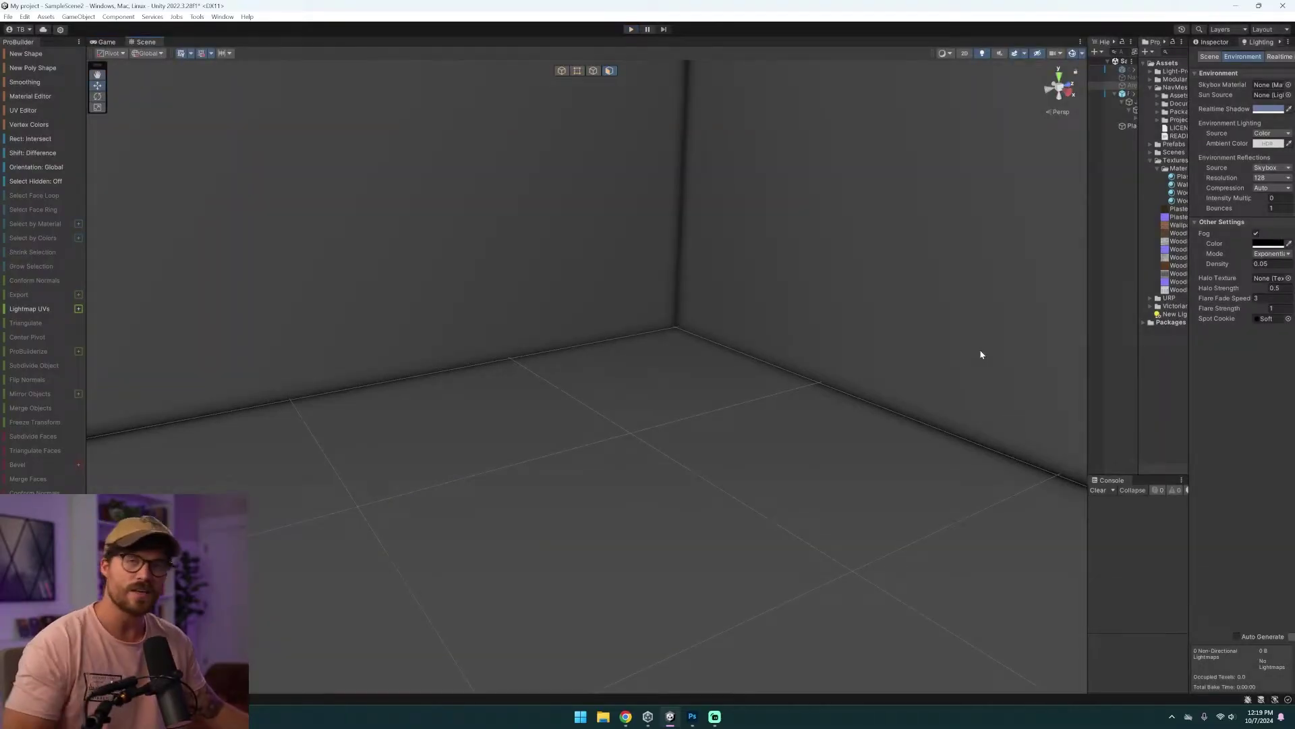
- Select a two-by-two group of faces at the base of a room wall and extrude them outward as a corridor
left_click(395, 299)
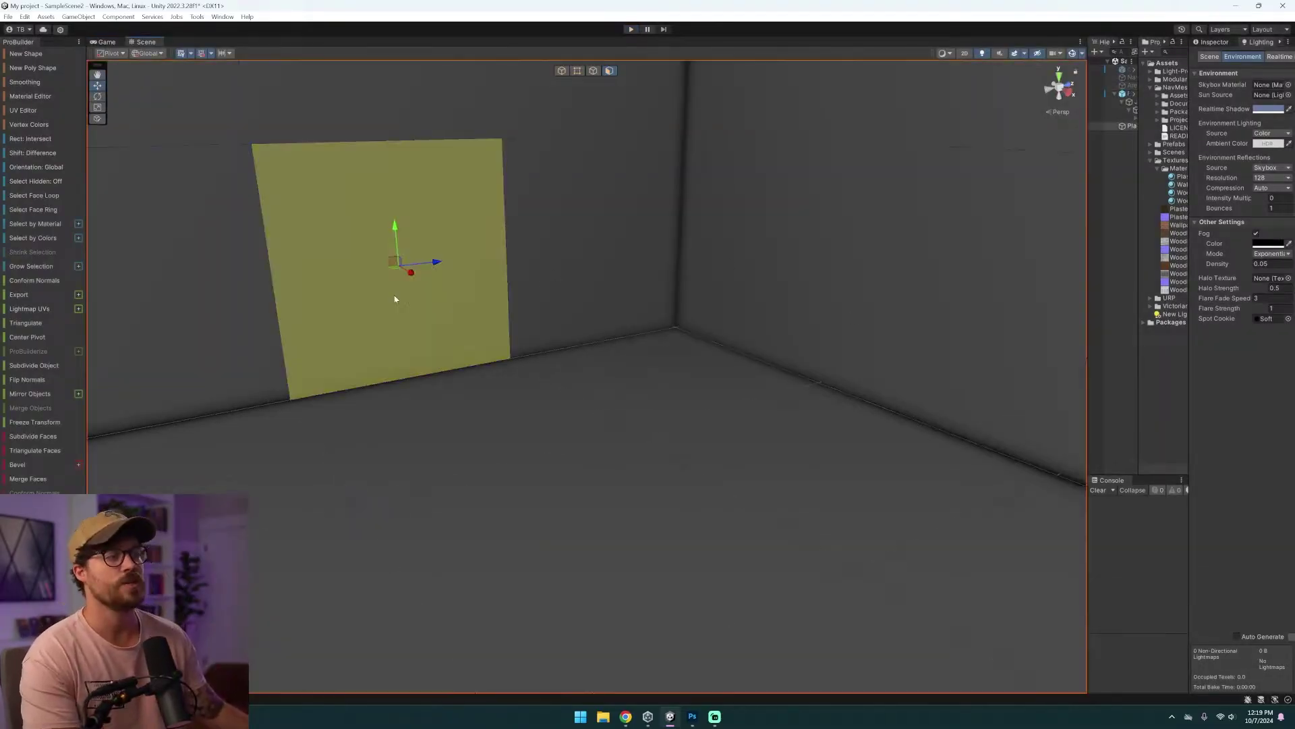
key("s")
right_click_drag(394, 299, 558, 355)
key("d")
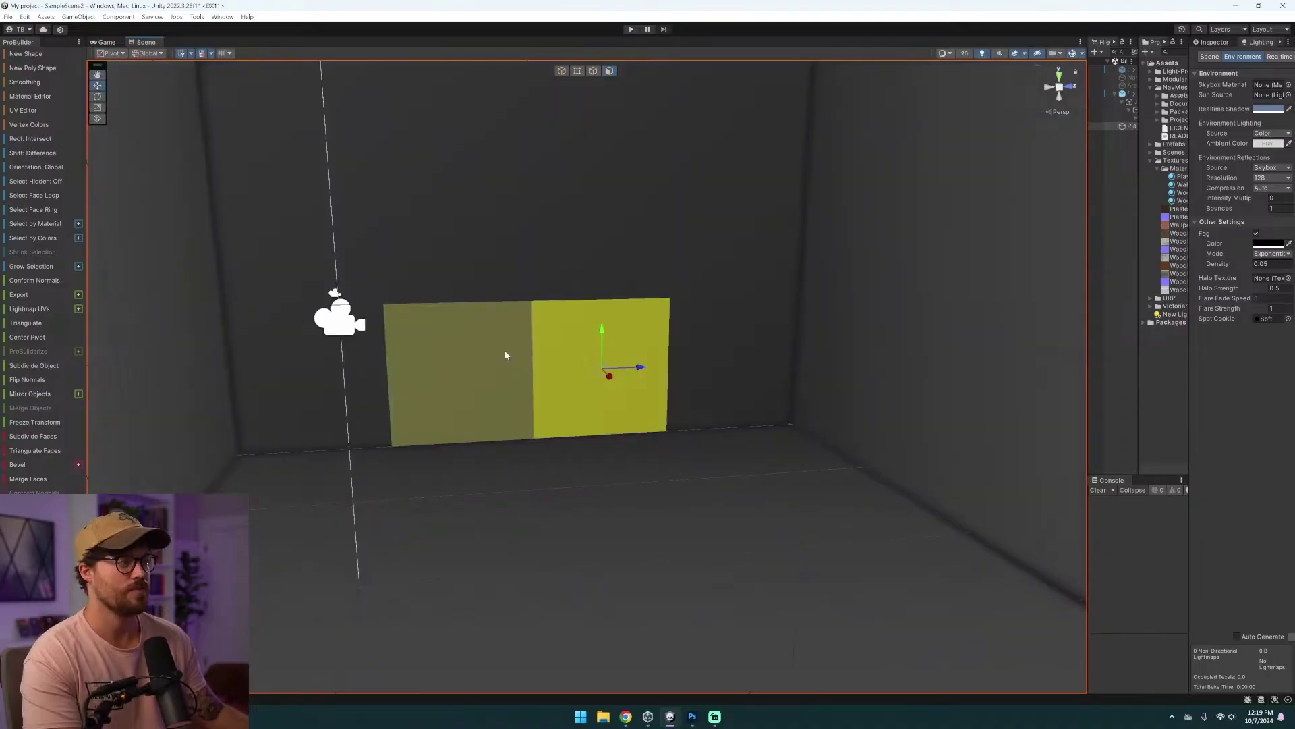
left_click(505, 355, "shift")
left_click(482, 249, "shift")
left_click(610, 257, "shift")
right_click_drag(610, 257, 716, 293)
key("s")
key("a")
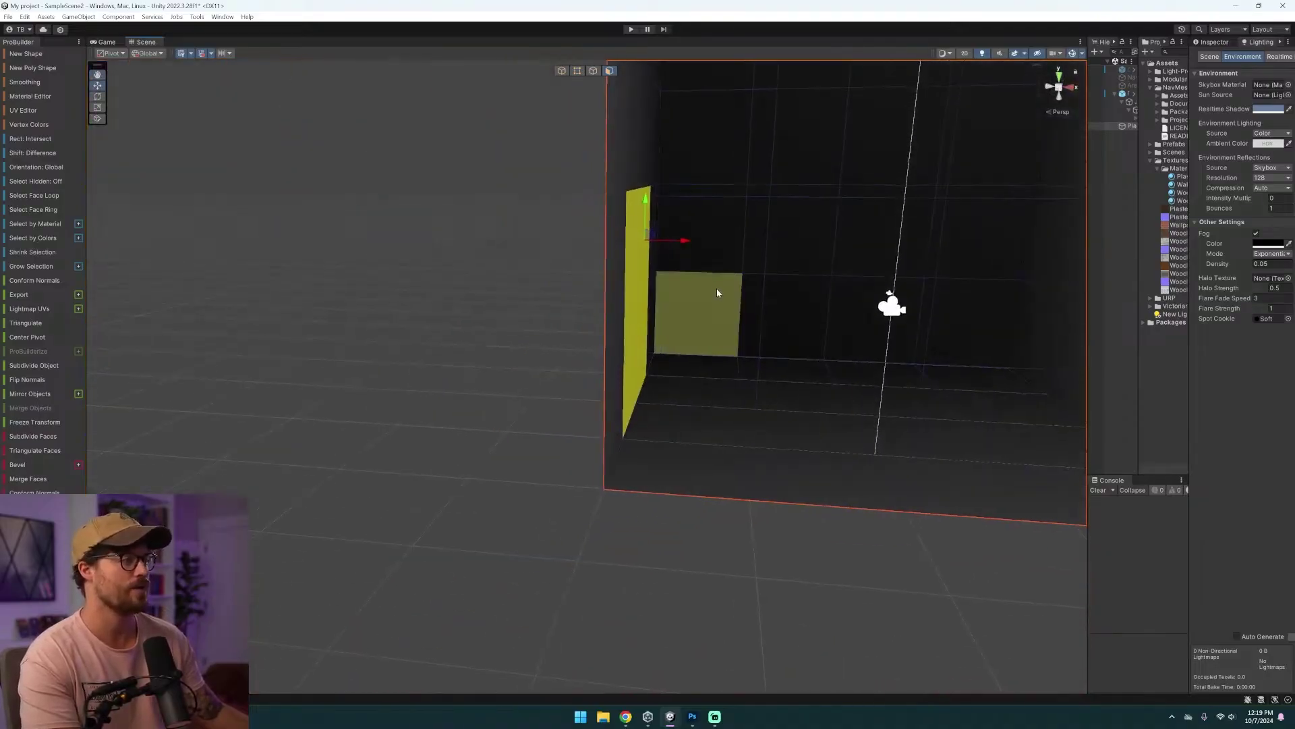
left_click_drag(684, 242, 434, 241)
- Try to extend the corridor's end faces in one single long extrusion
key("a")
right_click_drag(434, 241, 512, 271)
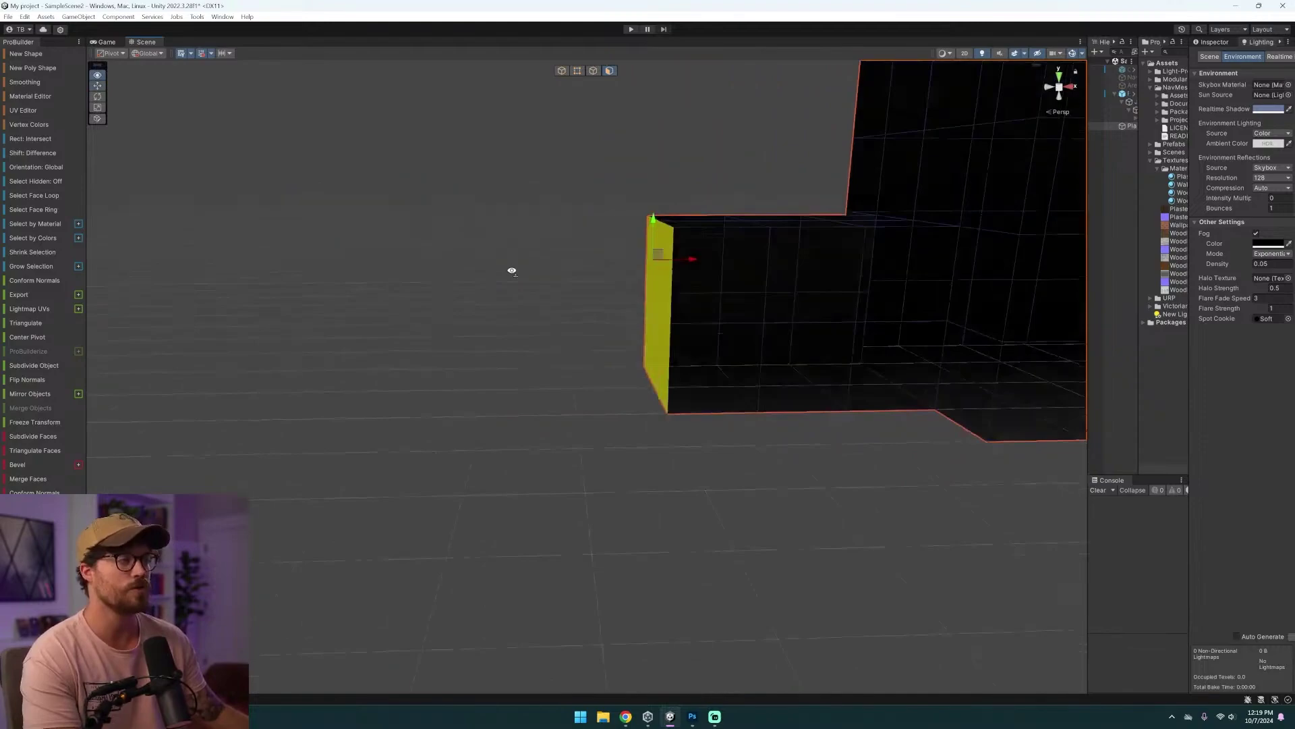
left_click_drag(512, 270, 209, 289, "alt")
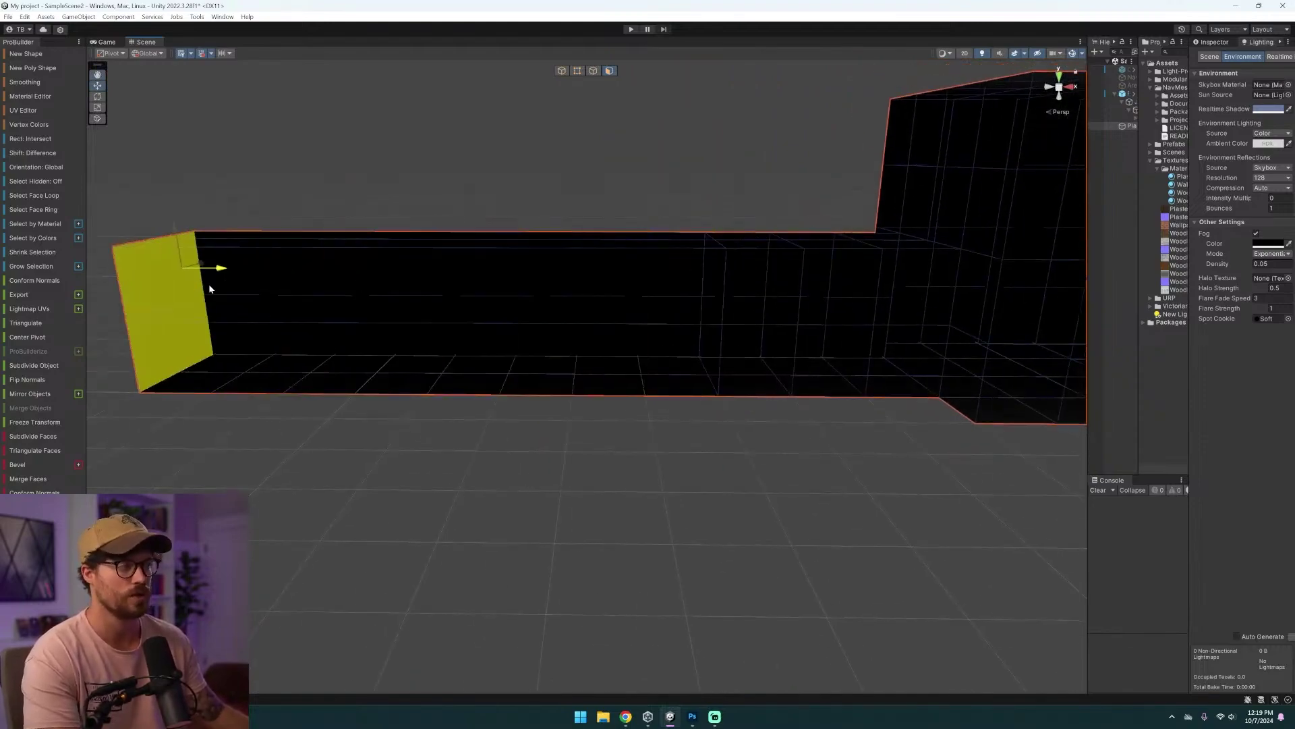
- Turn off scene lighting and check how the corridor's long wall and floor faces are divided by selecting them
left_click(650, 243)
left_click(672, 332)
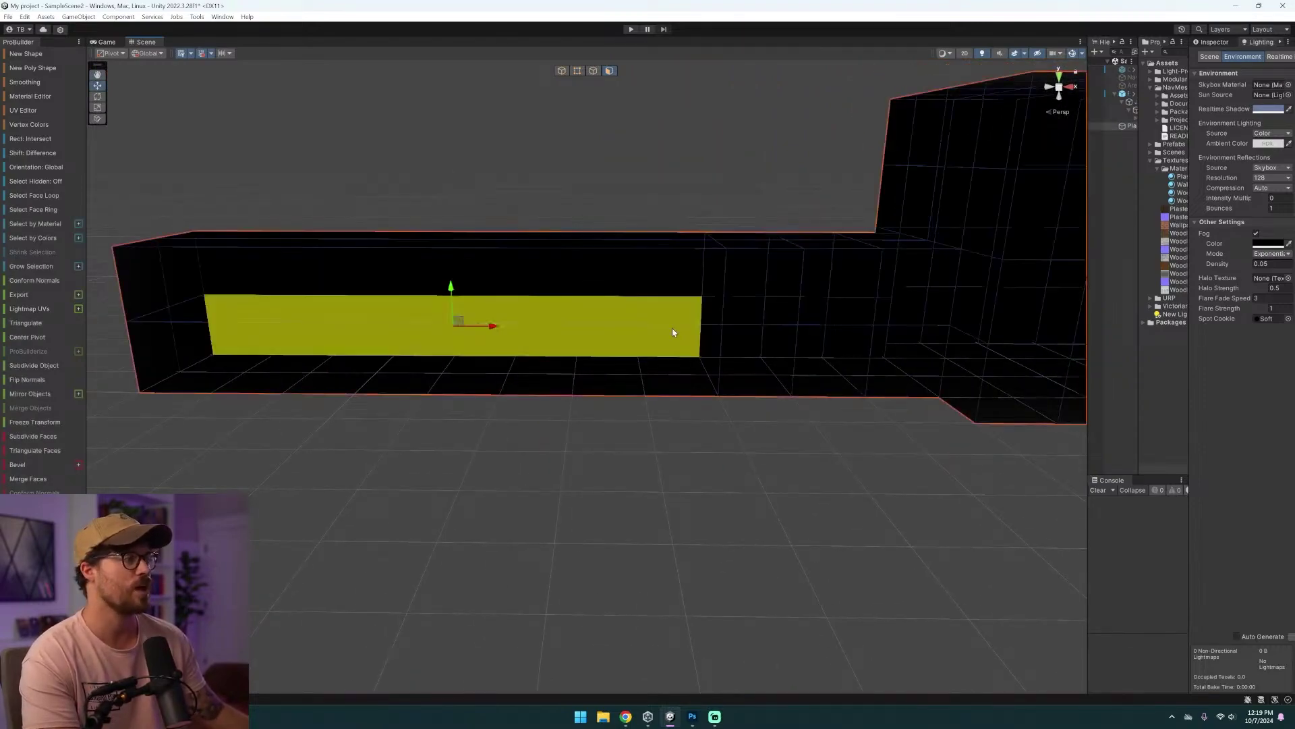
left_click(982, 54)
left_click(695, 225)
left_click(618, 264)
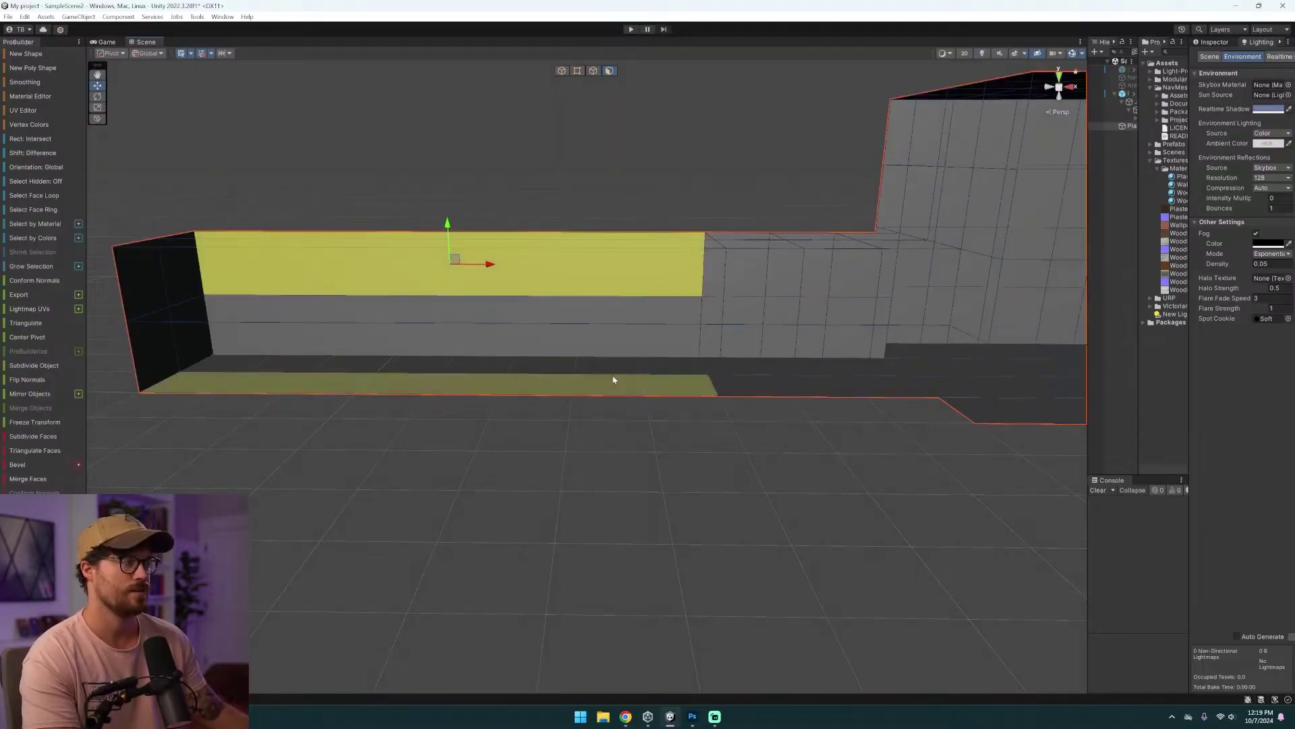
left_click(338, 399)
- Undo the single long corridor extrusion and extrude the corridor's end faces outward again in grid-sized segments
key("ctrl+z")
key("ctrl+z")
key("ctrl+z")
key("ctrl+z")
key("ctrl+z")
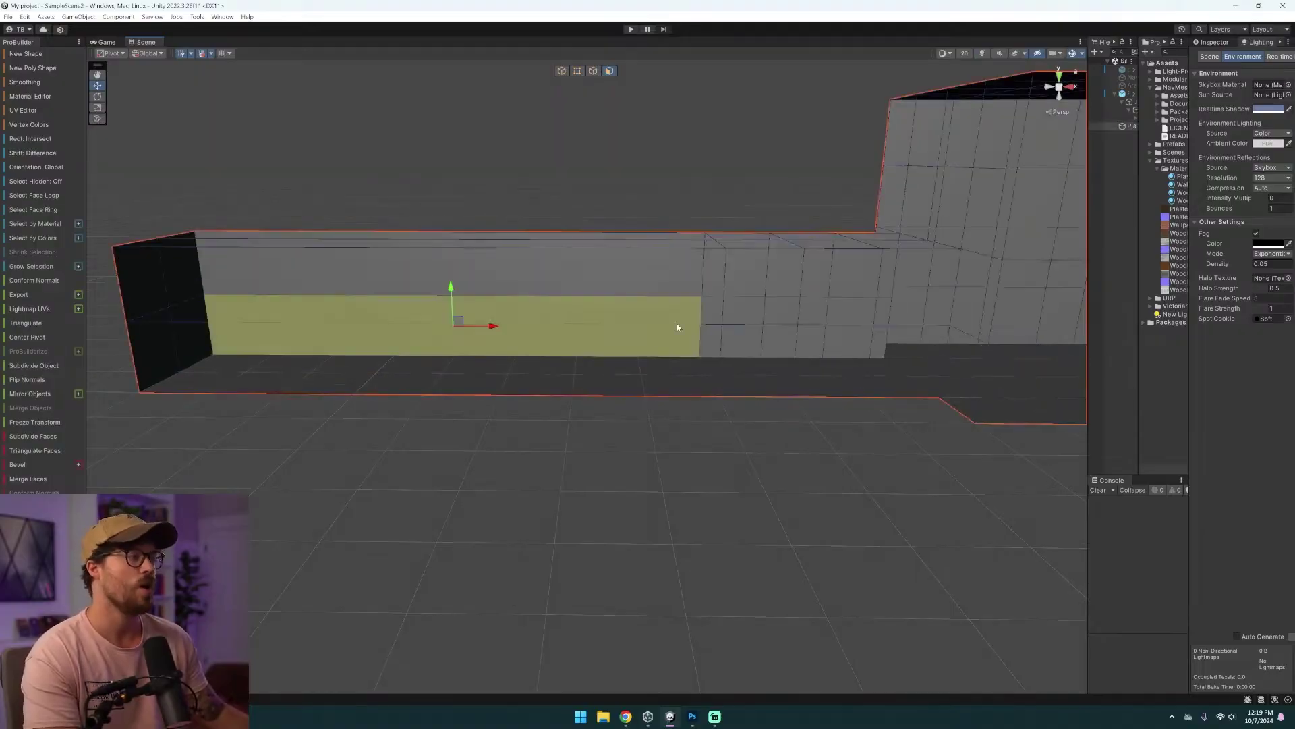
left_click_drag(746, 273, 418, 273)
- Select faces on the corridor's side wall and extrude them outward along Z into a side passage
right_click_drag(431, 305, 685, 350)
key("w")
left_click(590, 320)
key("a")
left_click_drag(574, 354, 435, 353, "shift")
right_click_drag(611, 344, 413, 305)
key("d")
key("a")
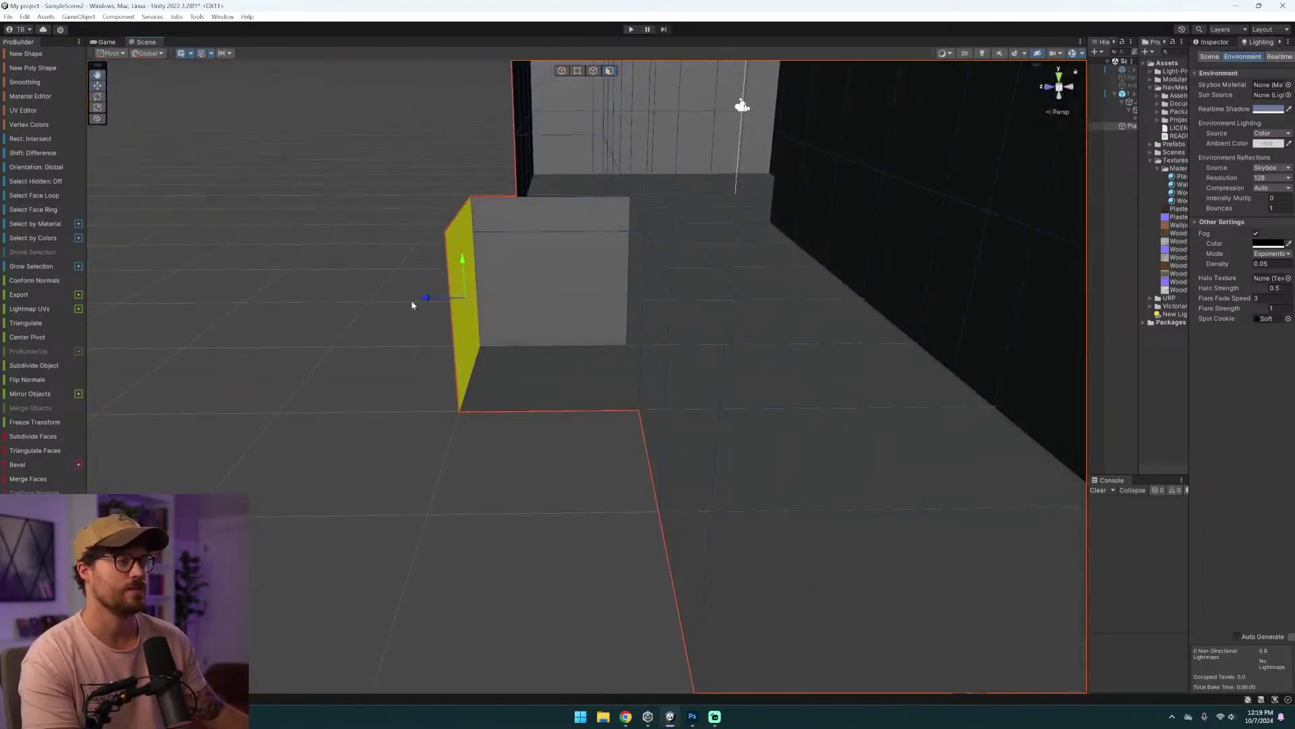
left_click_drag(426, 298, 263, 298, "shift")
- Select further wall faces around the side passage and extrude them outward to branch the level
left_click(422, 289)
right_click_drag(423, 290, 614, 334)
key("a")
left_click_drag(330, 289, 264, 284, "shift")
left_click_drag(425, 295, 602, 295, "alt")
left_click(587, 311)
left_click_drag(543, 350, 605, 315, "shift")
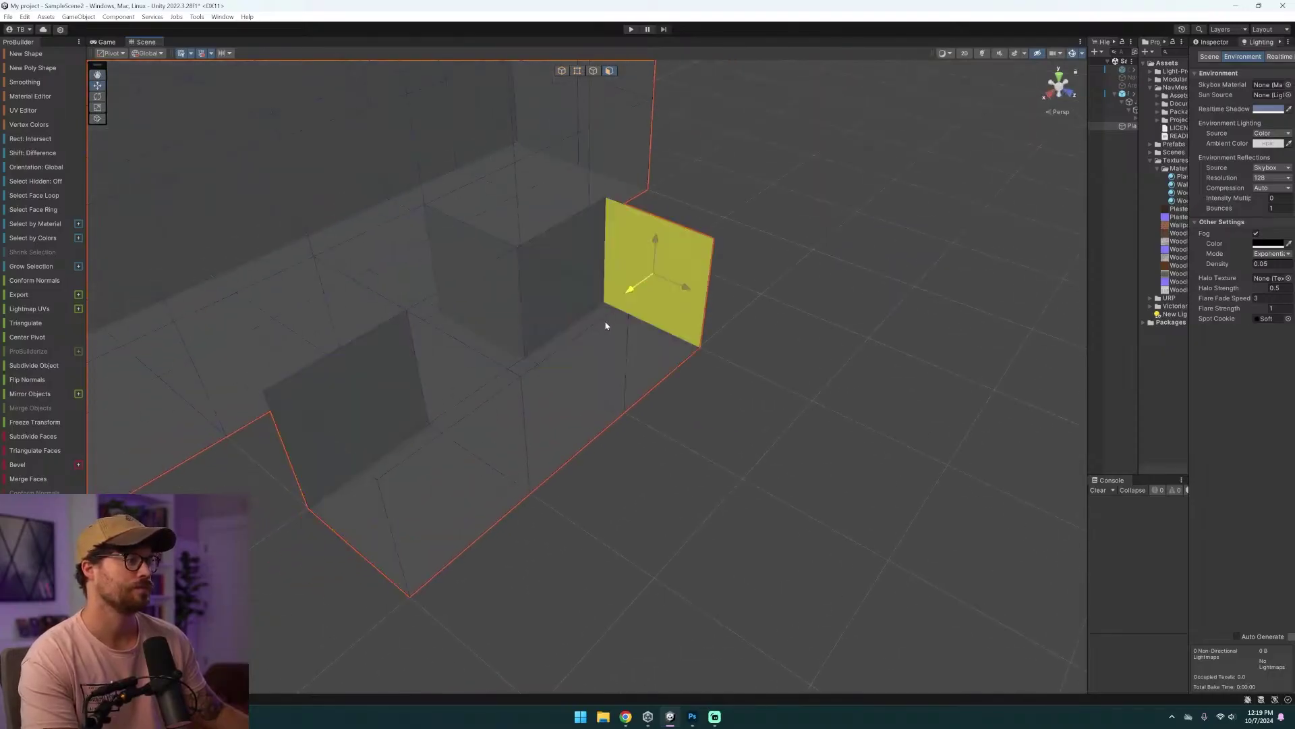
- Select two adjacent ceiling faces inside the passage and extrude them upward
key("w")
right_click_drag(530, 370, 692, 222)
left_click(629, 317)
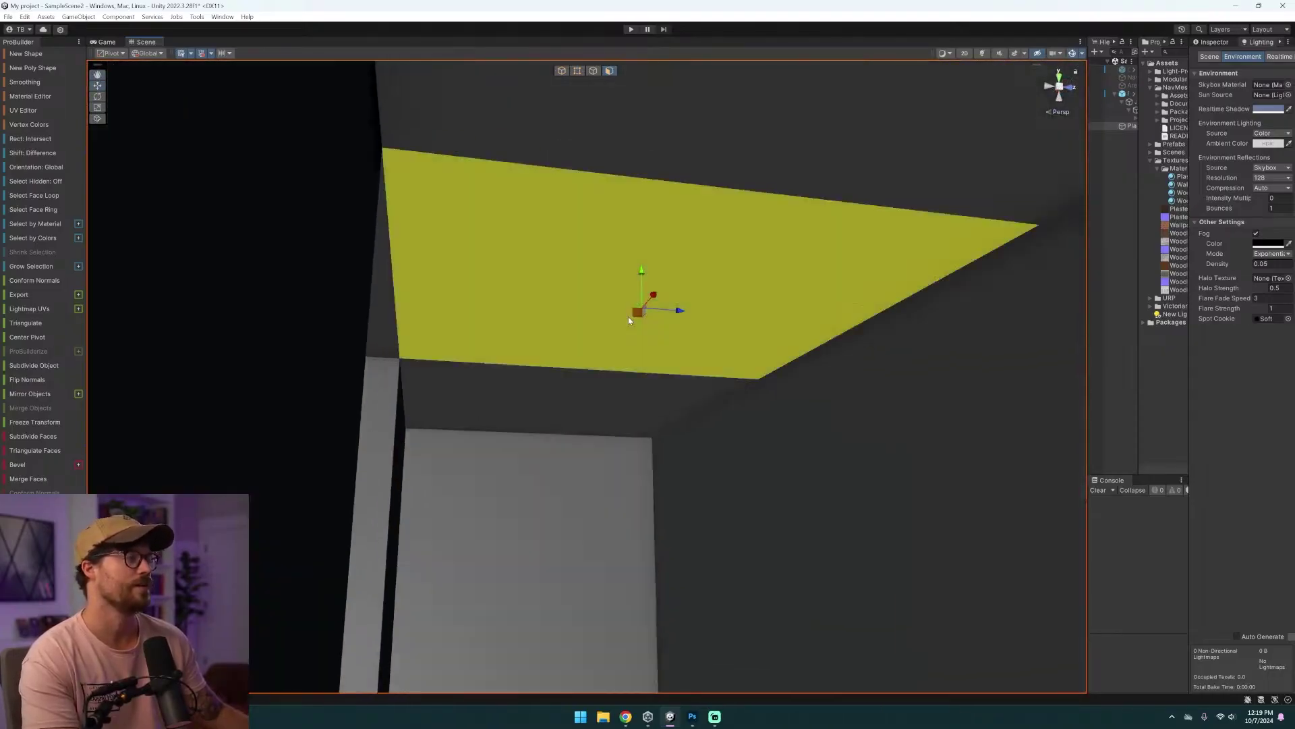
left_click(584, 391, "shift")
key("w")
right_click_drag(585, 391, 580, 438)
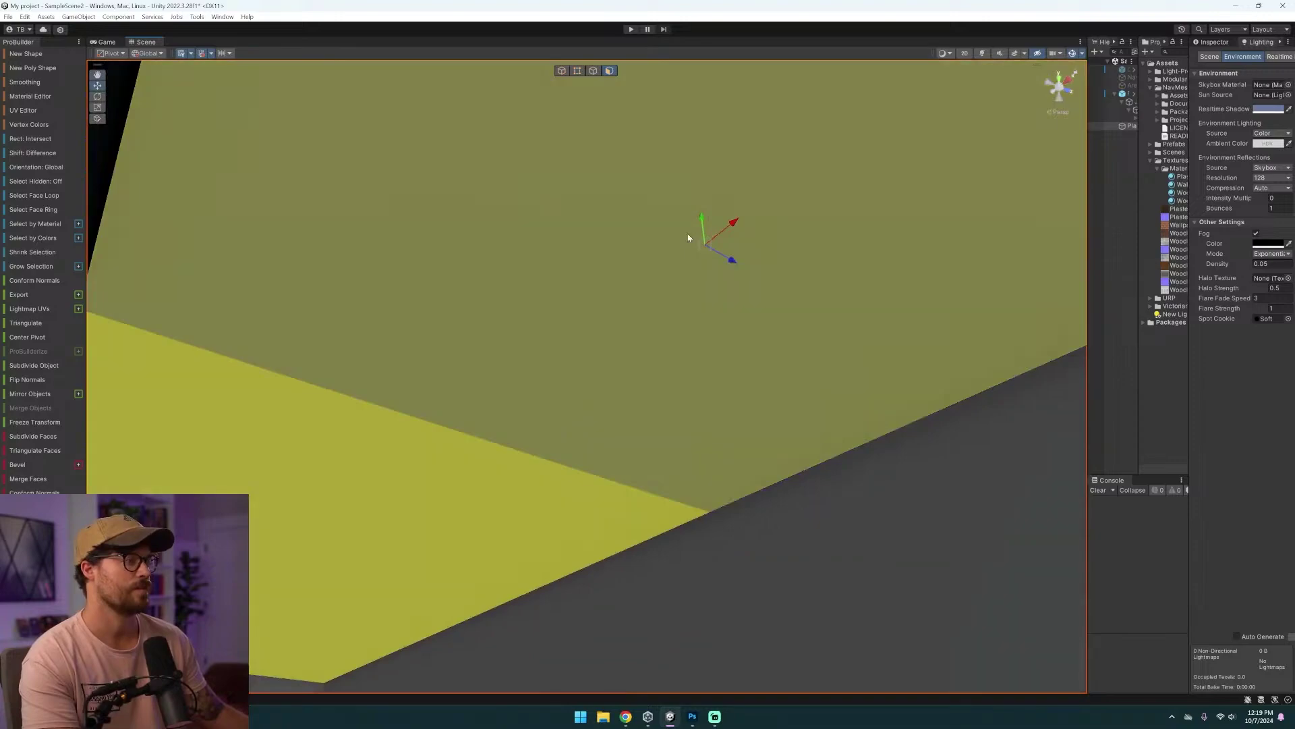
left_click_drag(702, 219, 699, 187)
- Select two stacked wall faces near the corridor's far end and extrude them outward to enlarge the area
right_click_drag(732, 80, 666, 265)
key("s")
right_click_drag(658, 147, 41, 251)
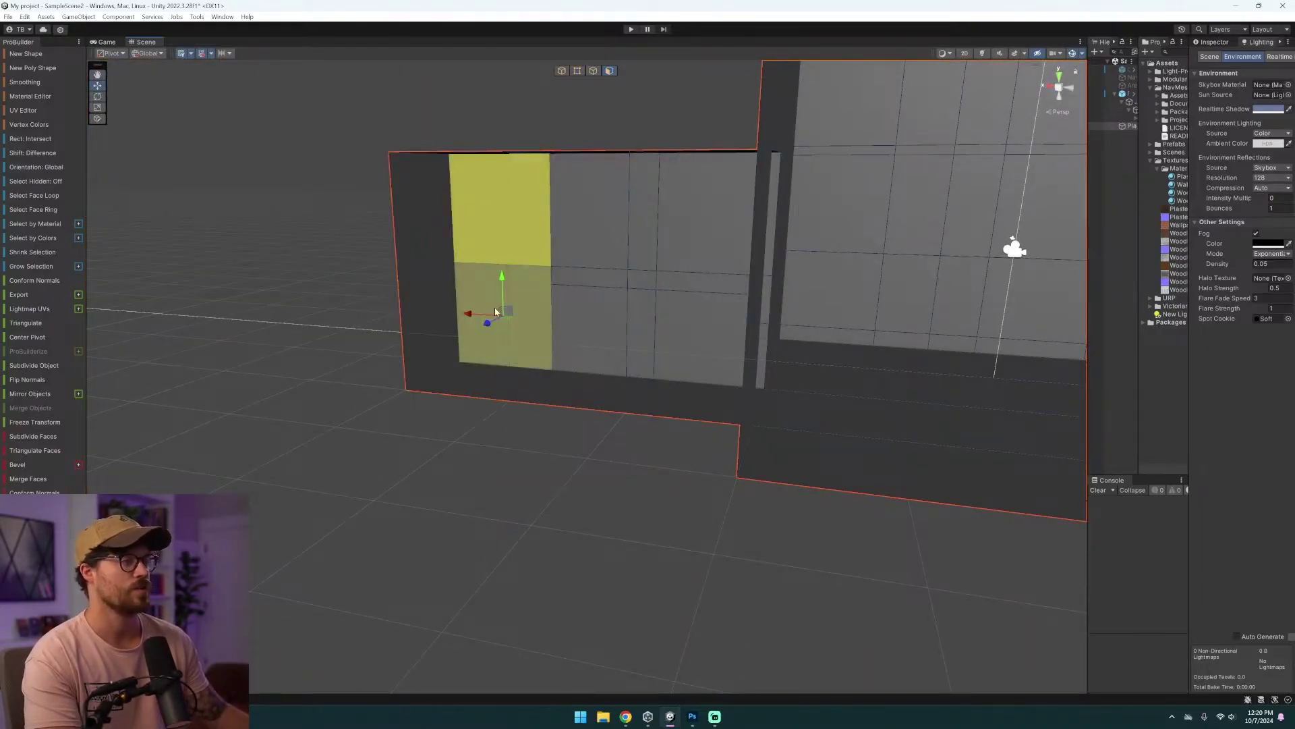
right_click_drag(495, 312, 466, 372)
left_click_drag(465, 371, 442, 373)
right_click_drag(443, 373, 681, 394)
left_click_drag(682, 394, 486, 372)
- Select the floor faces of the enlarged area and extrude them downward to form a sunken floor
left_click(736, 398)
right_click_drag(486, 368, 550, 395)
left_click(508, 390, "shift")
left_click_drag(549, 394, 549, 479, "shift")
right_click_drag(549, 479, 594, 366)
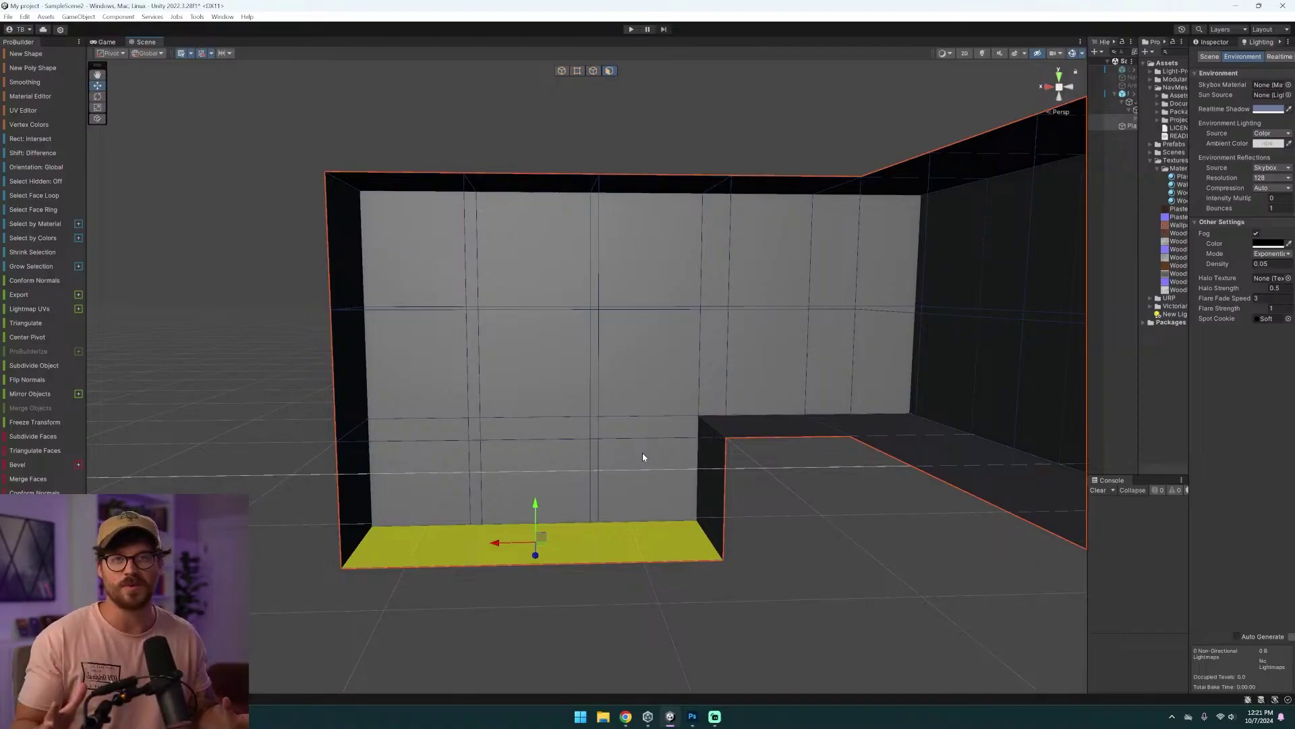
right_click_drag(642, 454, 329, 439)
key("w")
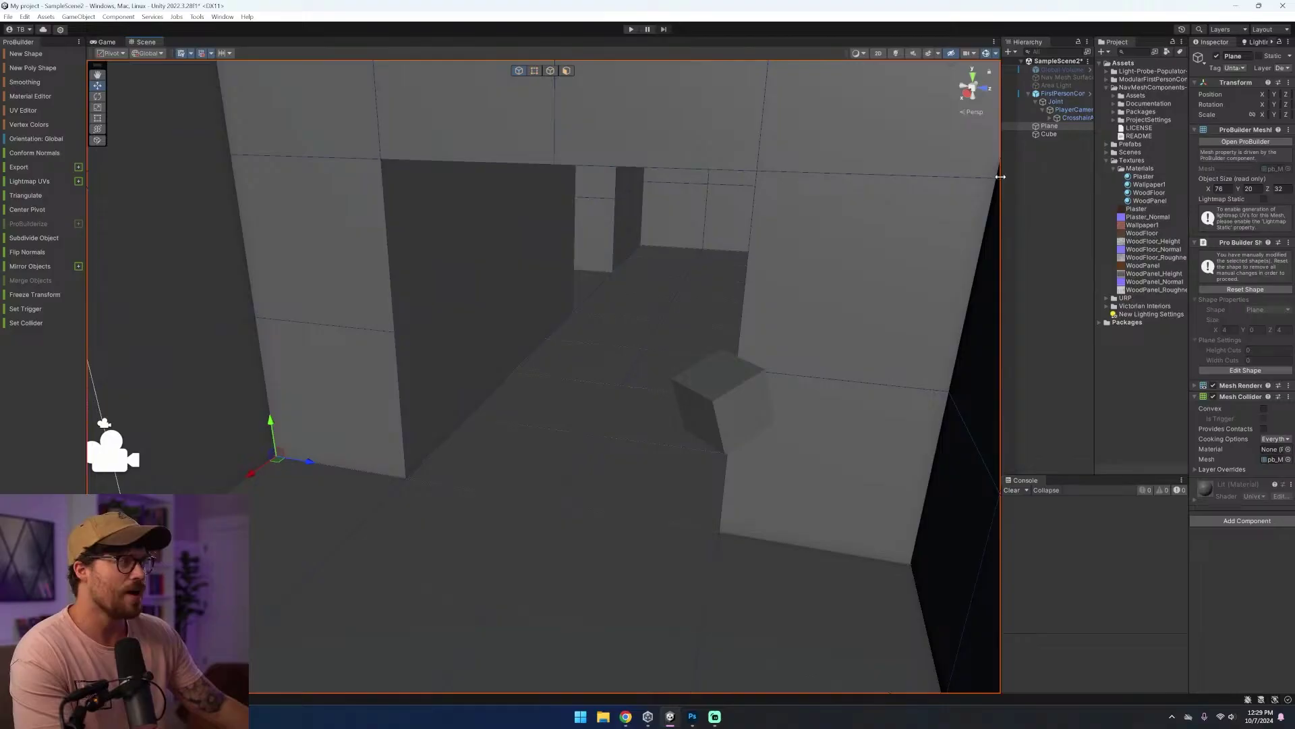
- Widen the Hierarchy and Project area and look through the texture assets from Plaster to WoodPanel_Roughness
left_click_drag(1000, 176, 807, 179)
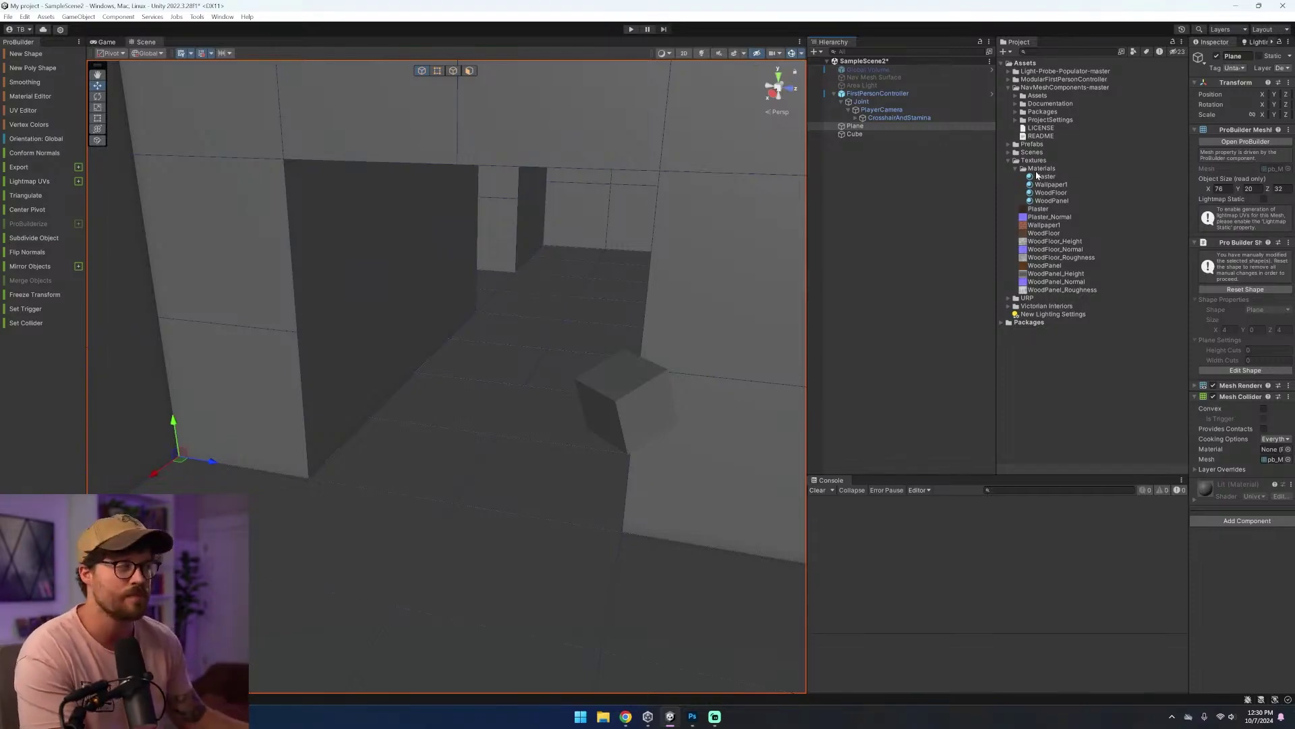
left_click(1050, 208)
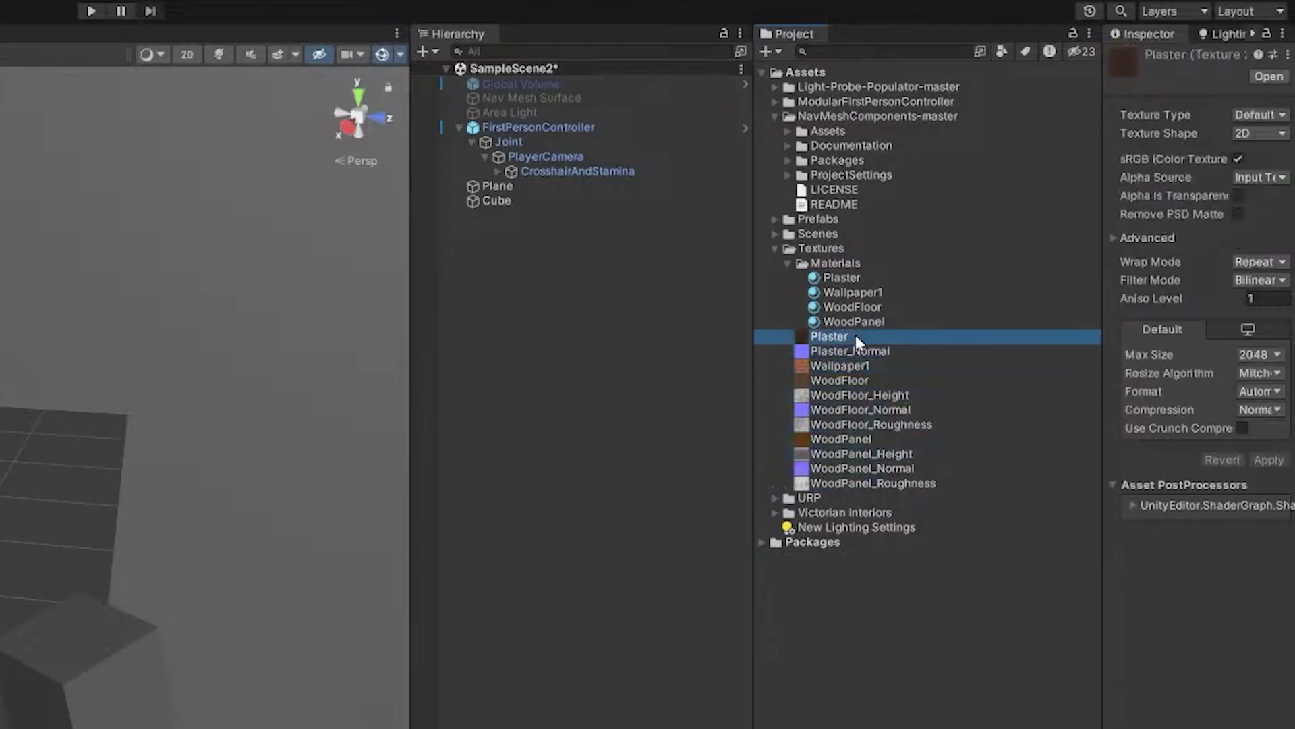
key("Down")
key("Down")
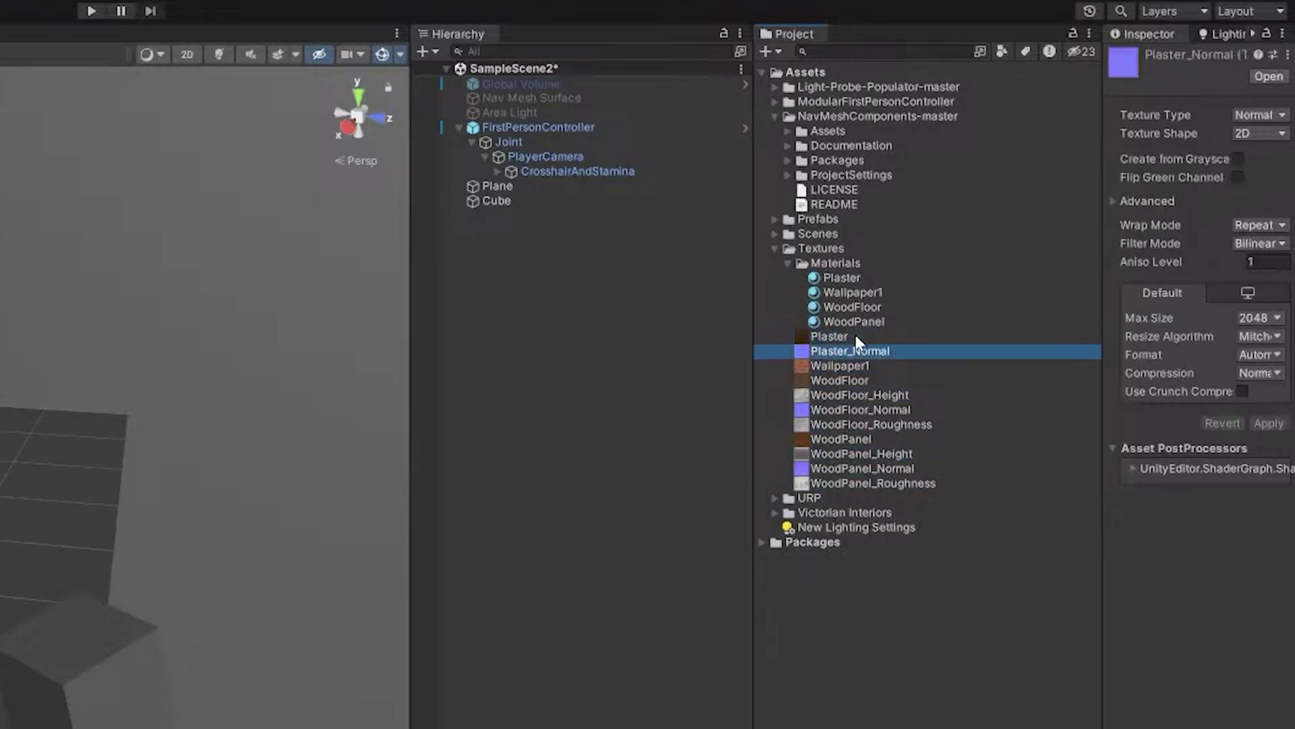
key("Down")
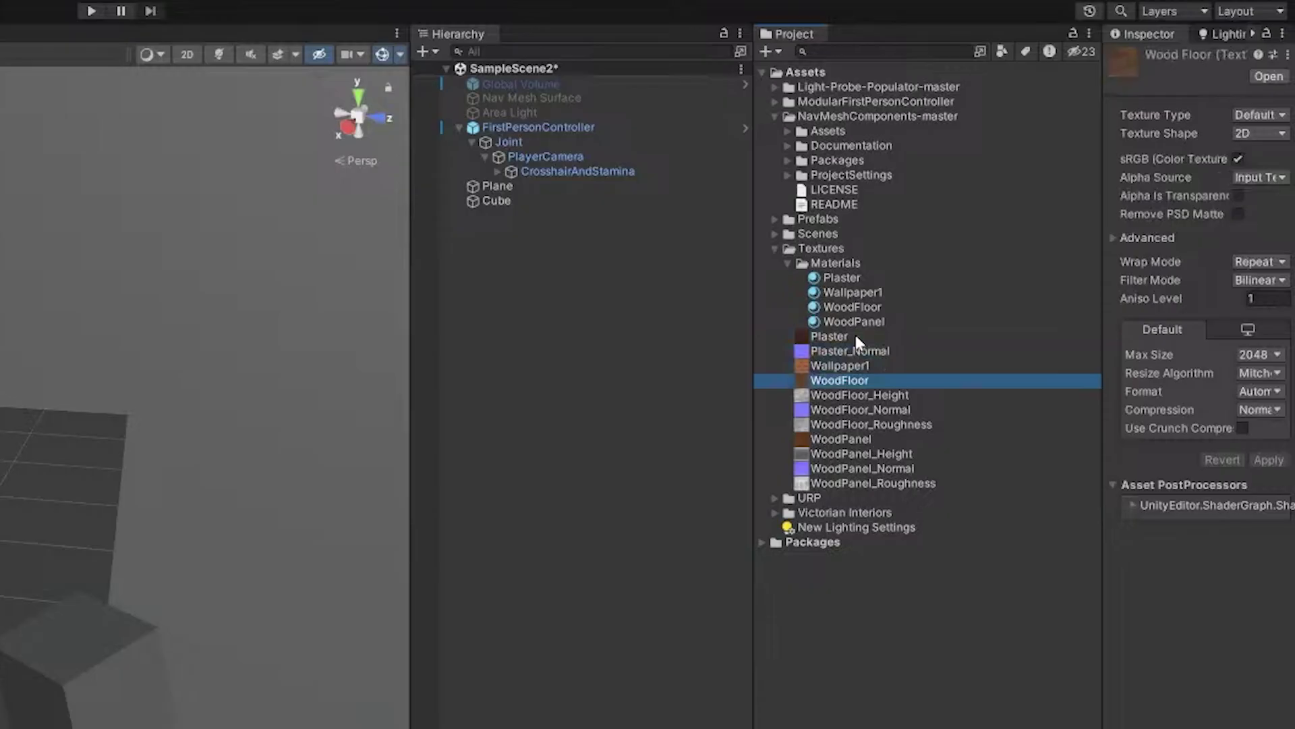
key("Down")
key("Down")
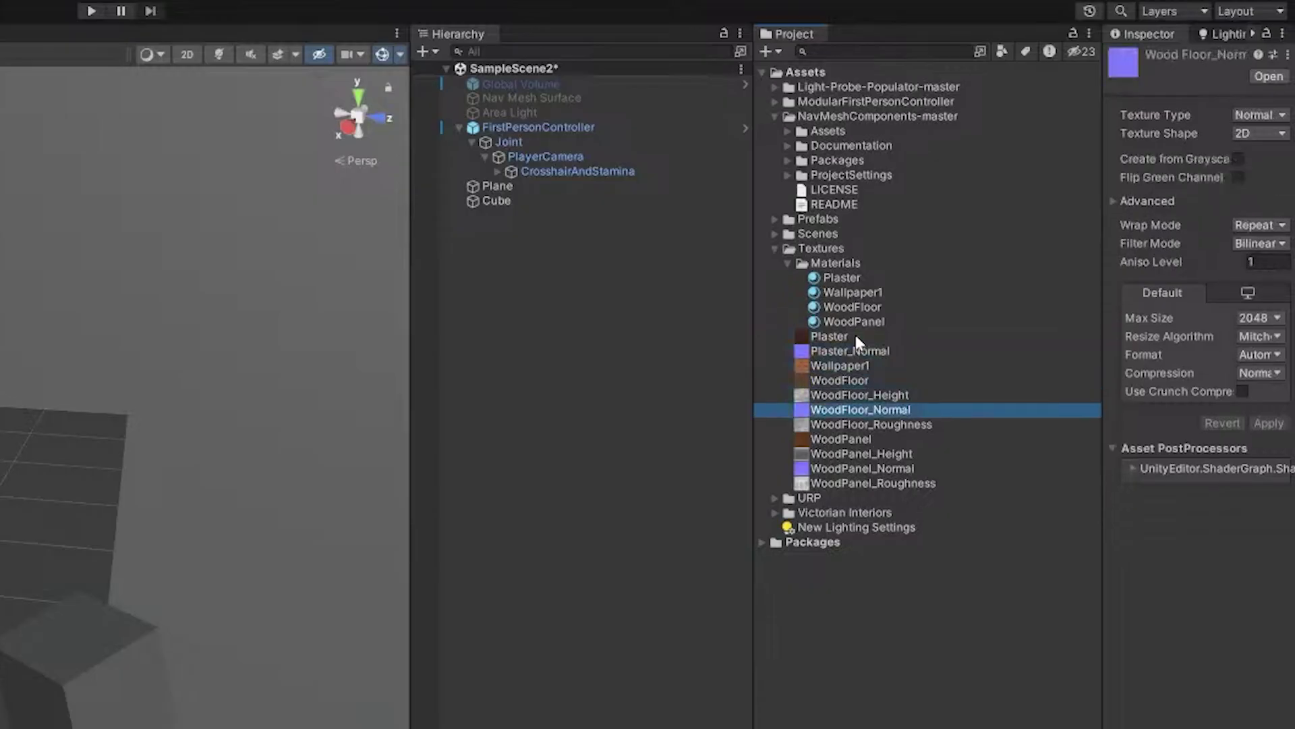
key("Down")
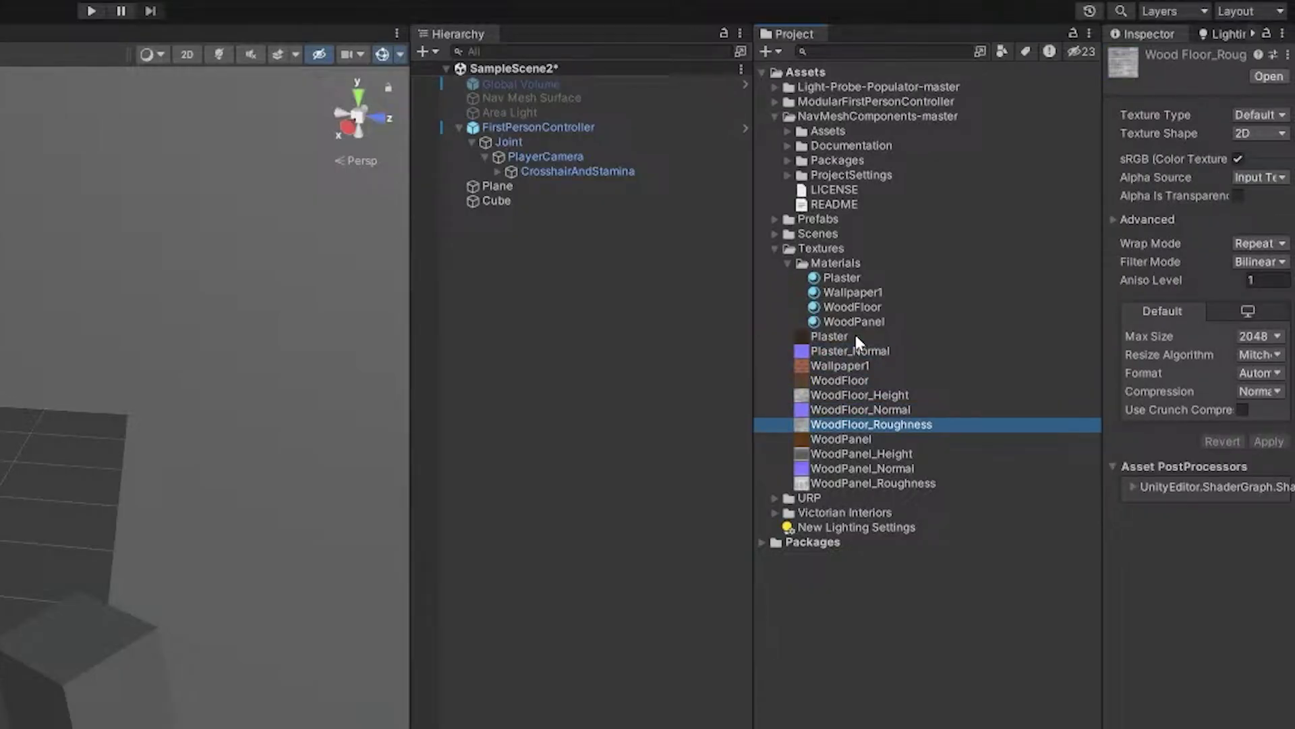
key("Down")
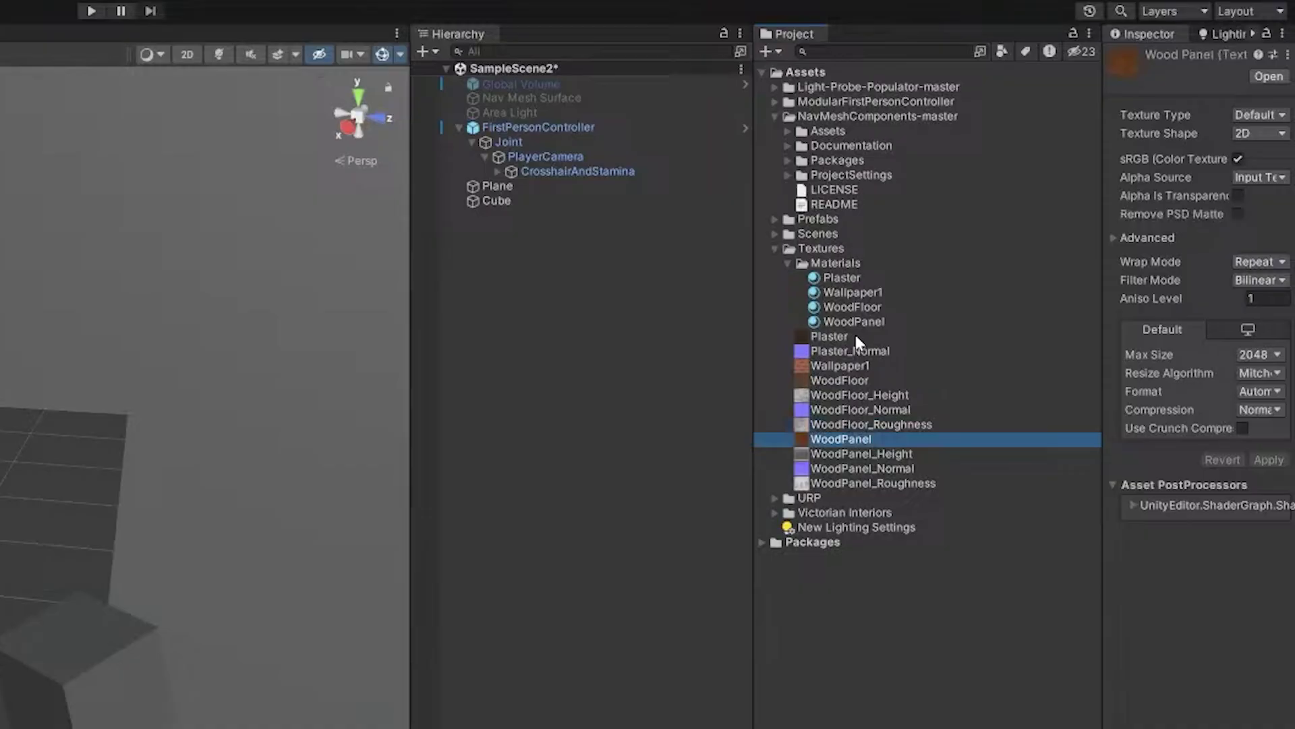
key("Down")
key("Down")
key("Down")
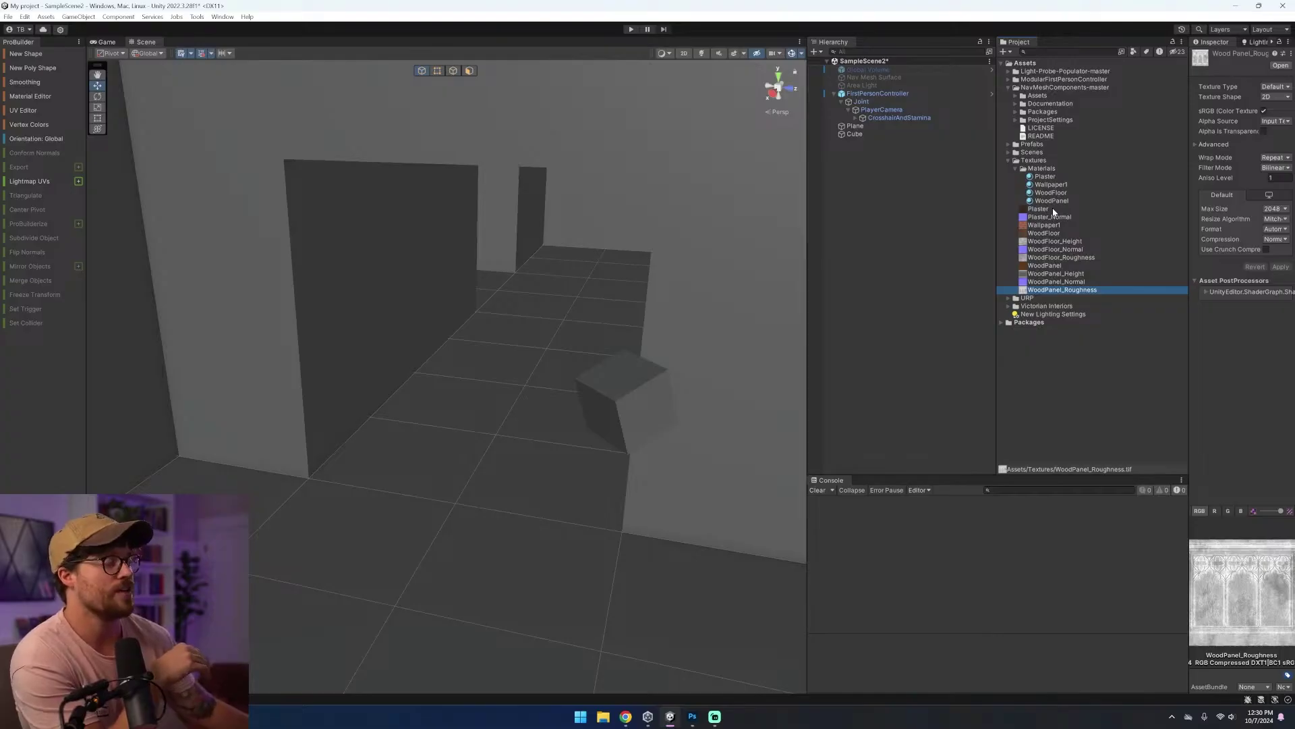
- Open the Plaster texture in Photoshop and examine its adjustment layers, hiding and reshowing Hue/Saturation 2
double_click(856, 336)
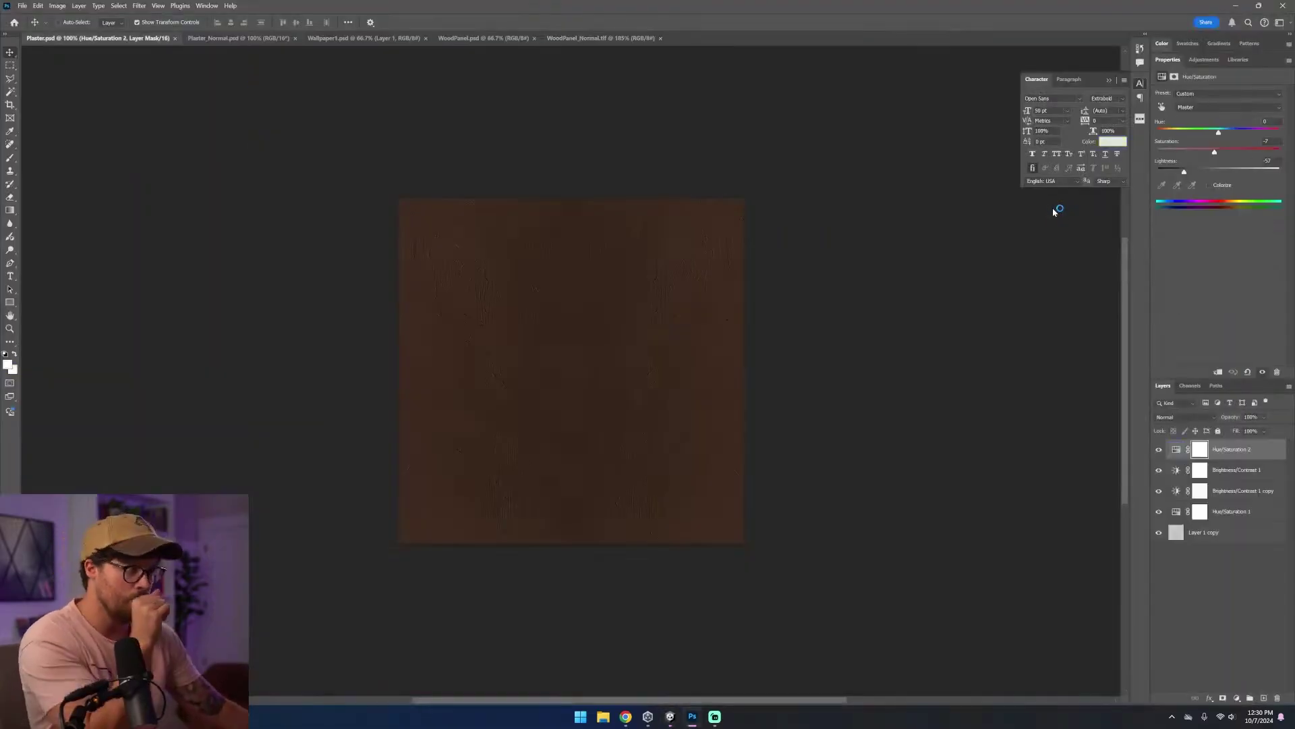
double_click(1170, 61)
left_click(1237, 160)
left_click(1237, 202)
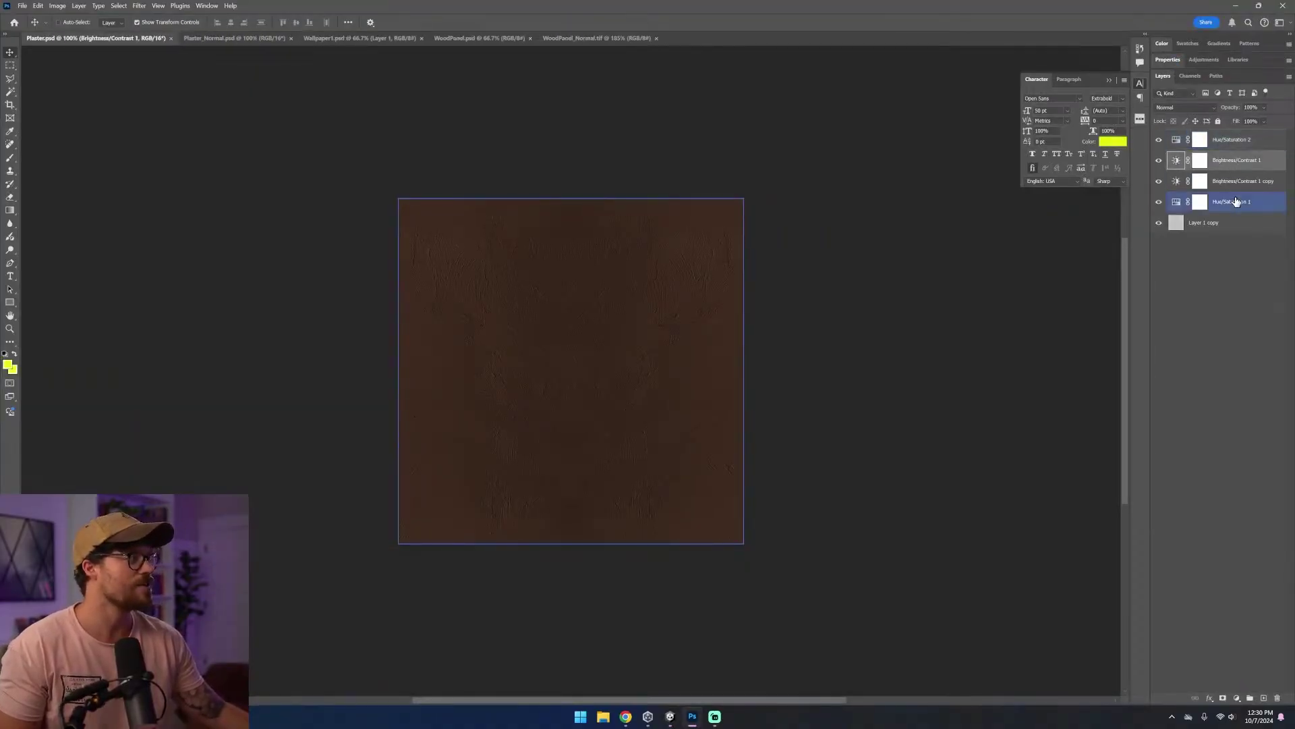
left_click(1236, 219)
left_click(1234, 182)
left_click(1233, 162)
left_click(1231, 144)
left_click_drag(1231, 144, 1199, 157)
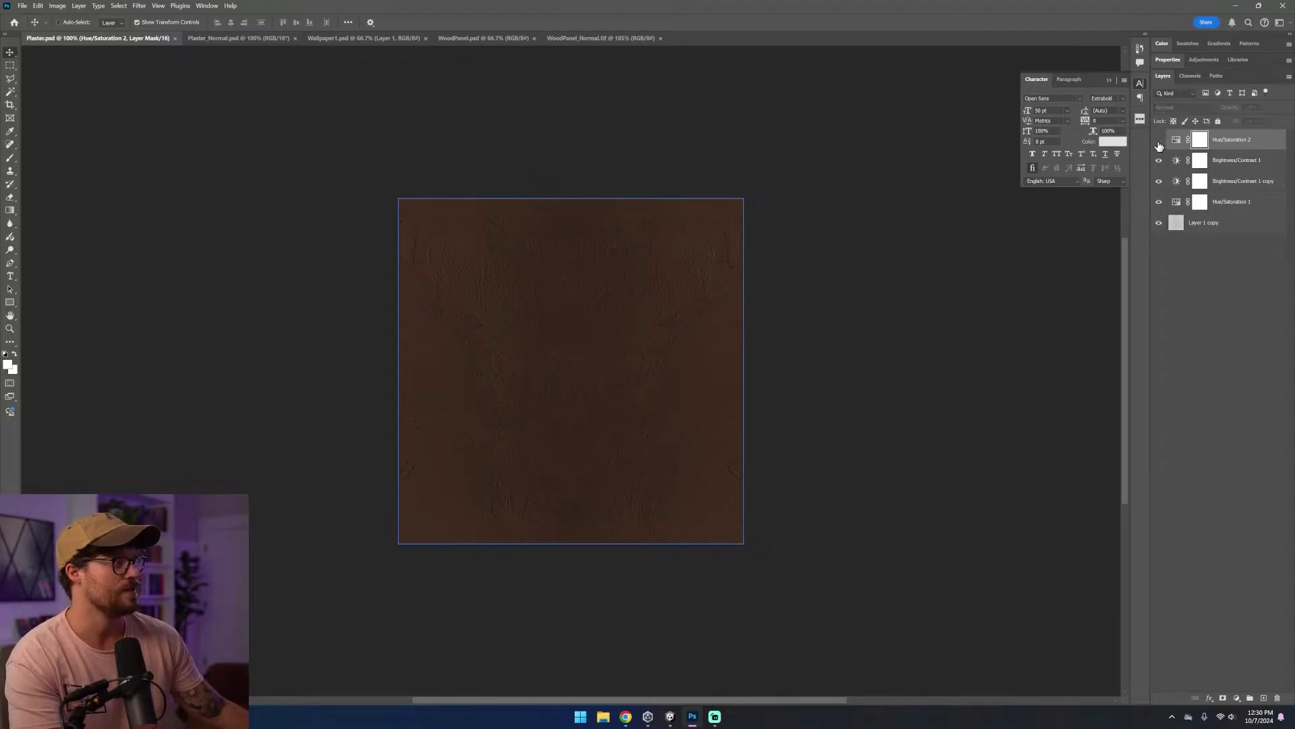
left_click(1159, 139)
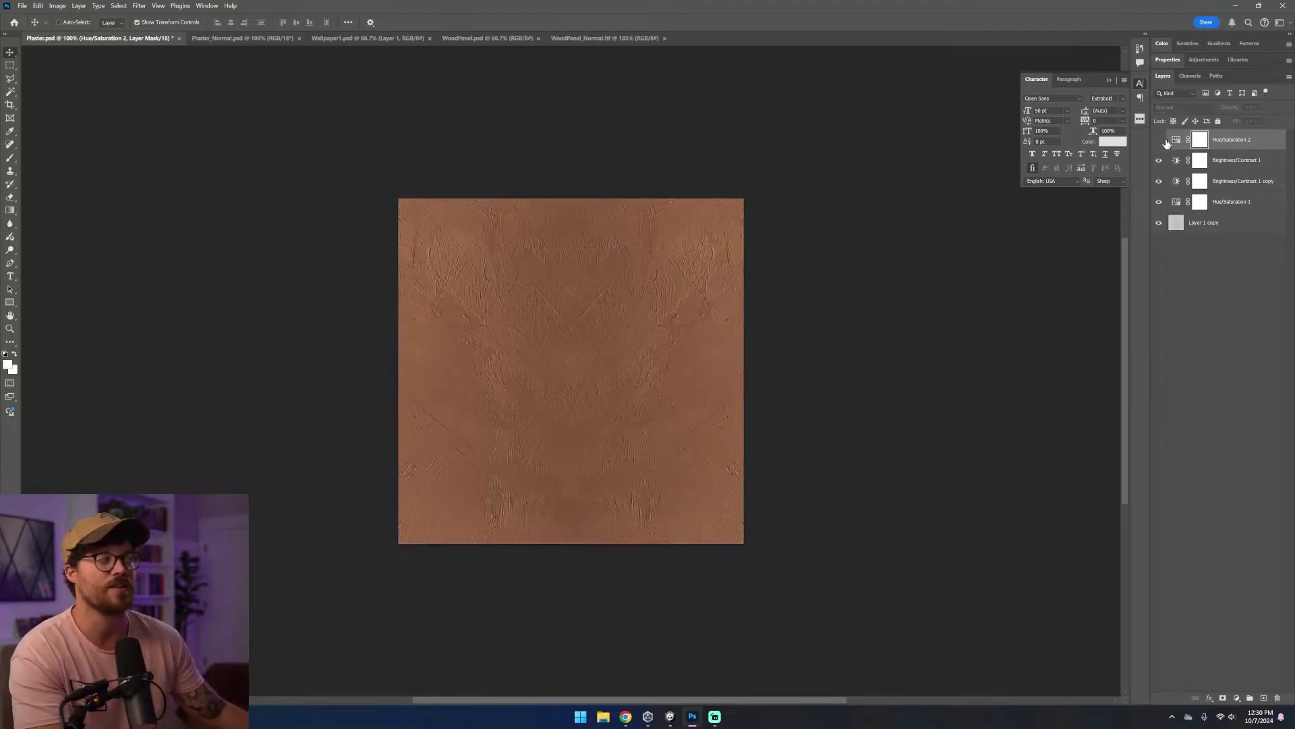
left_click(1159, 140)
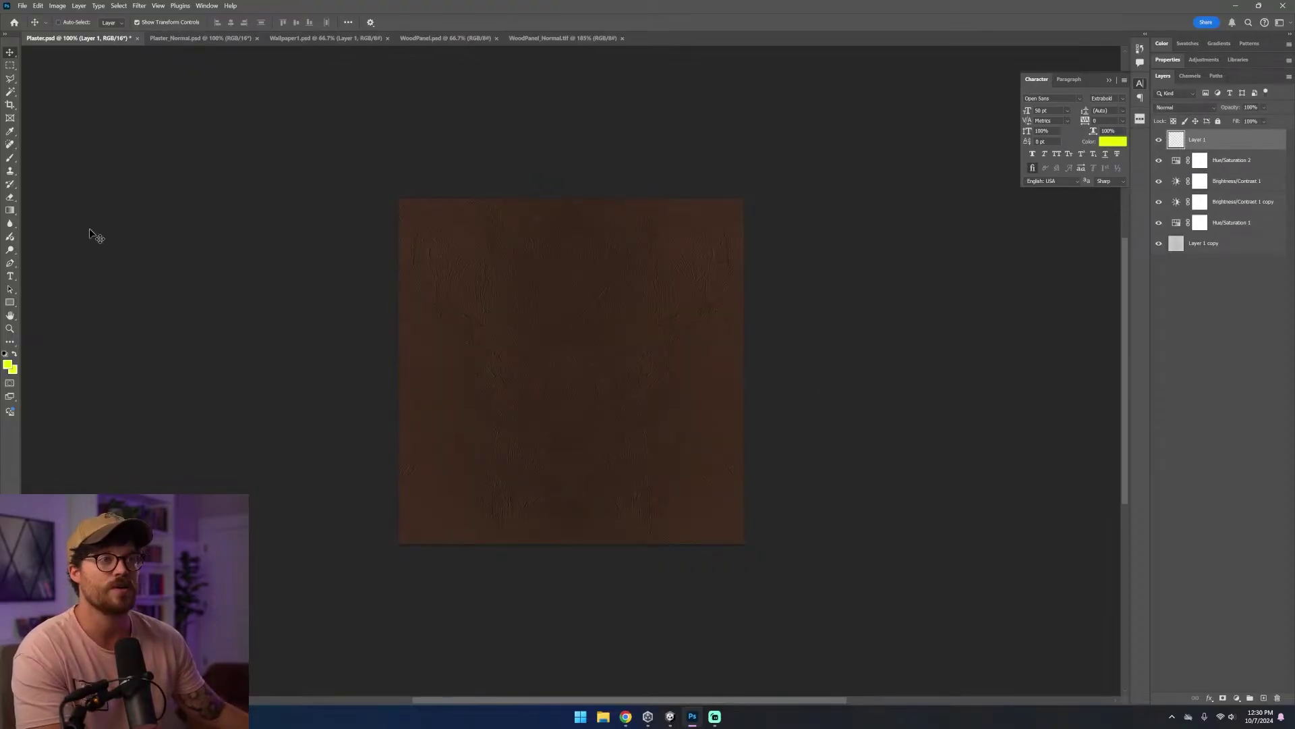
- Try drawing a simple yellow face over the plaster texture with the Pencil tool and undo the strokes
left_click(9, 158)
left_click(54, 166)
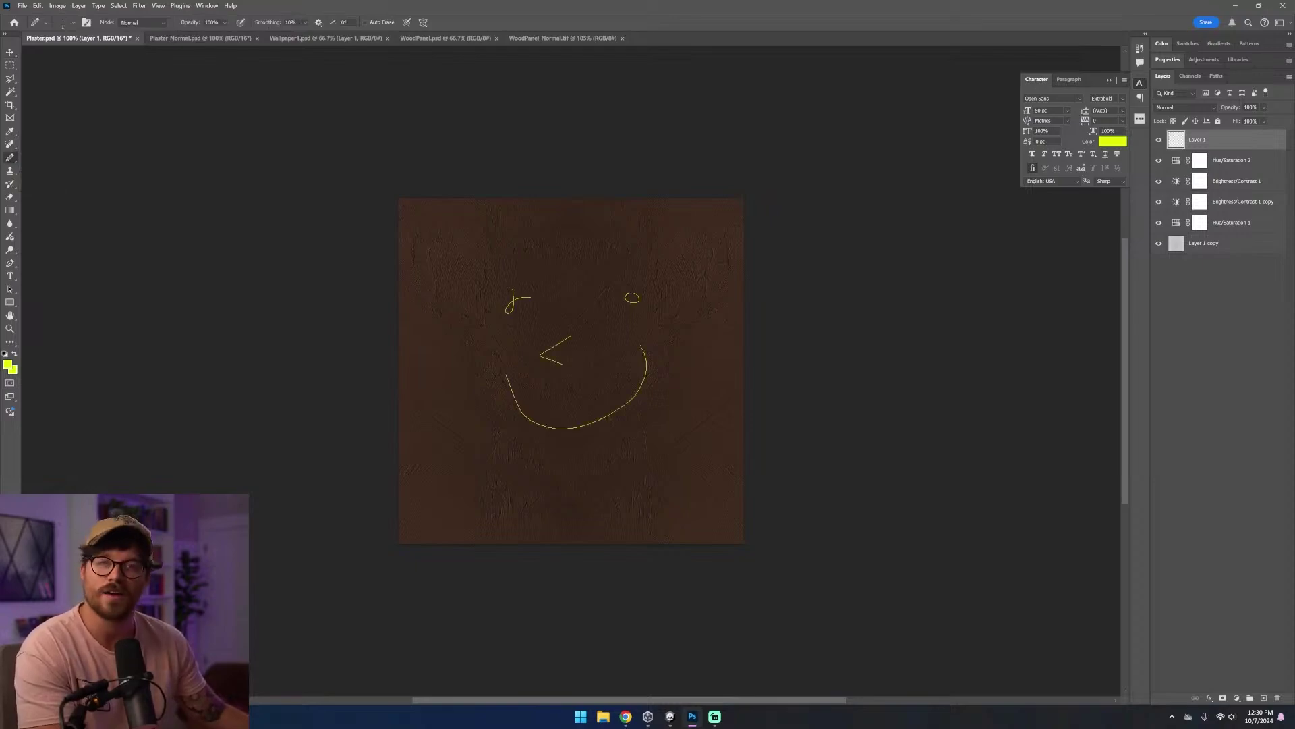
key("ctrl+z")
key("ctrl+z")
key("ctrl+z")
key("ctrl+z")
key("v")
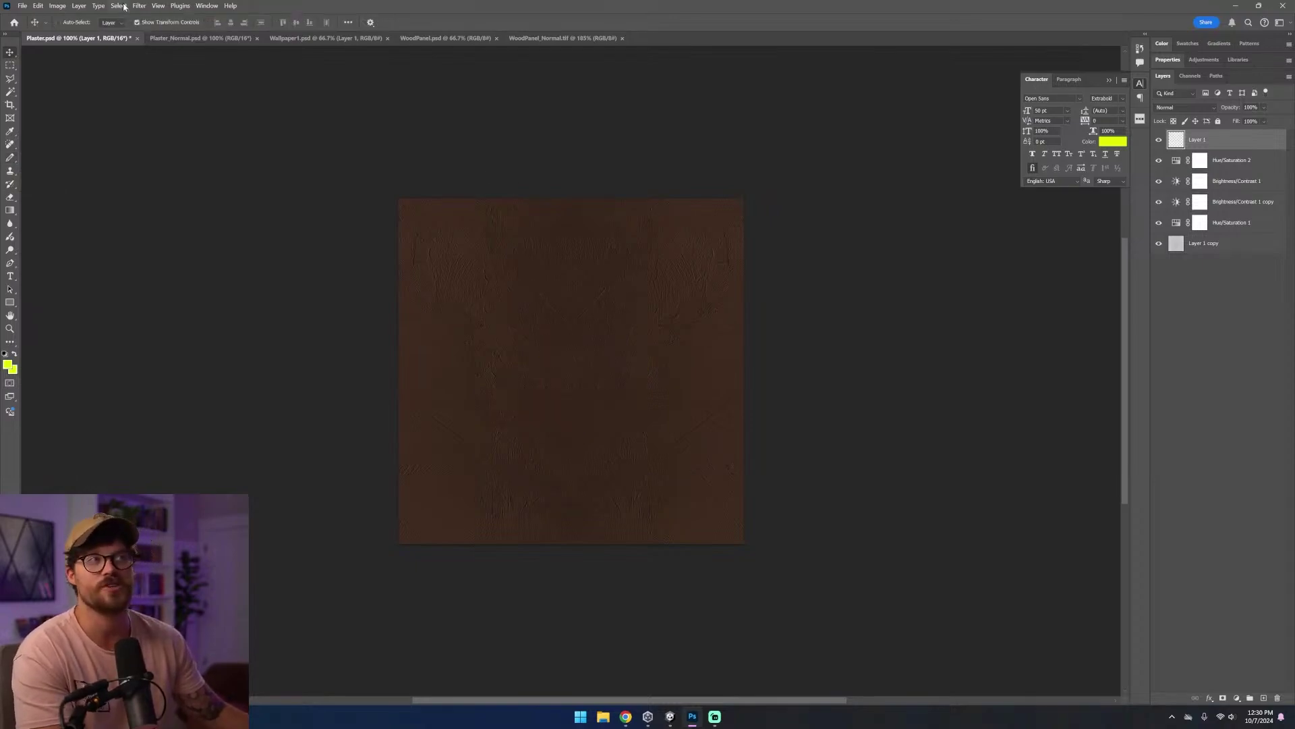
- Check the plaster texture's pixel dimensions in the Image Size dialog without changing them
left_click(57, 6)
left_click(89, 74)
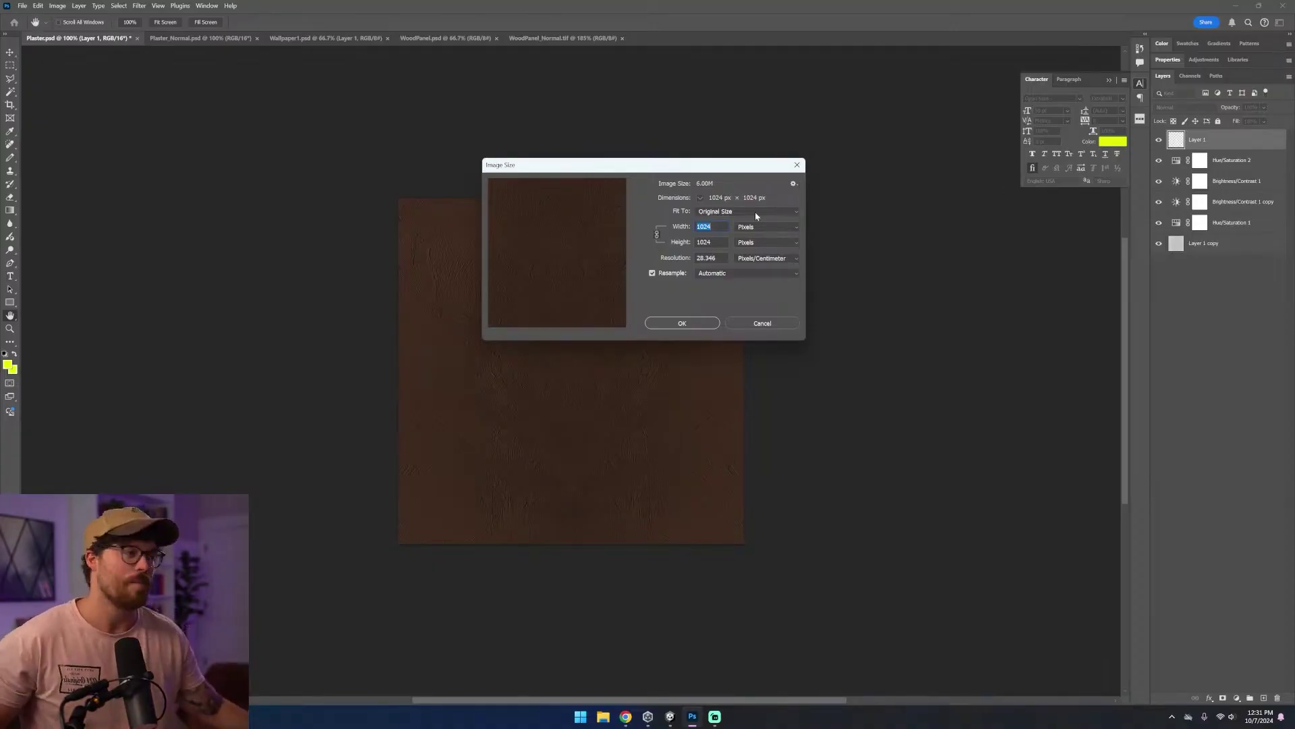
left_click(768, 323)
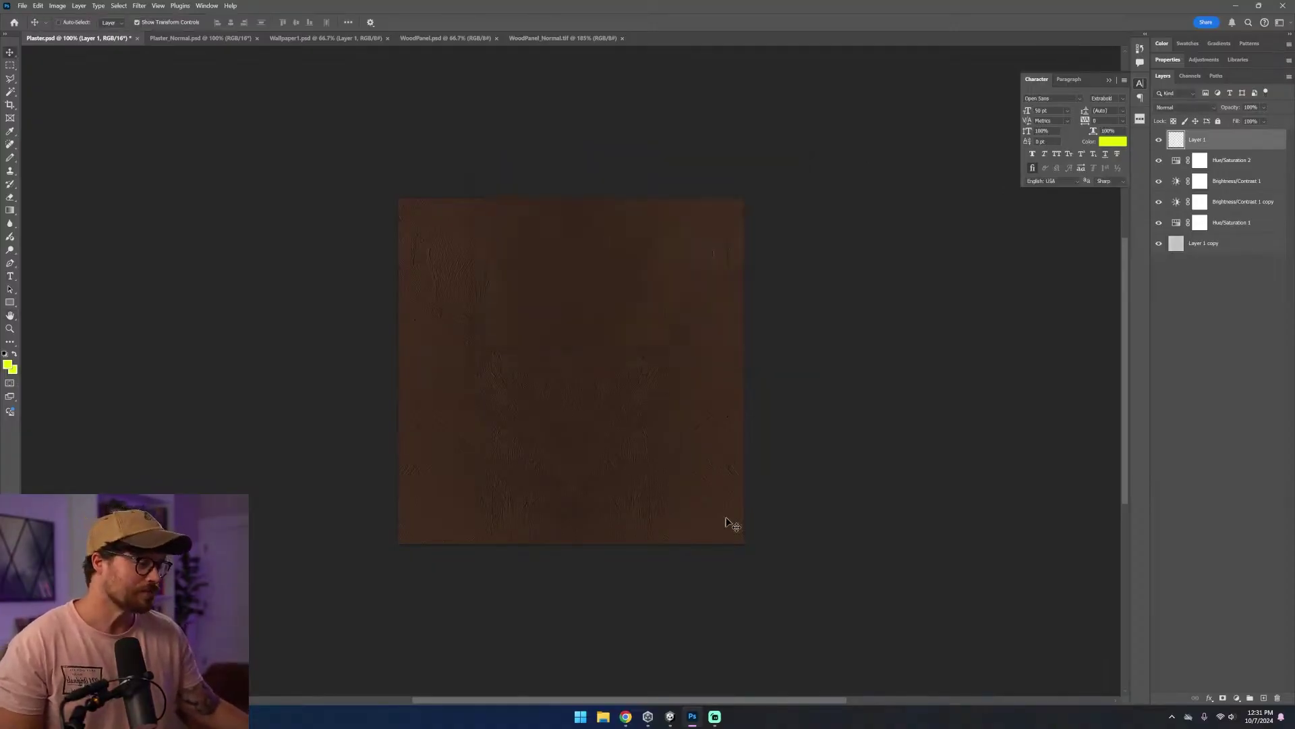
- Switch back to Unity and open the Plaster_Normal texture in Photoshop to examine the normal map
mouse_move(671, 722)
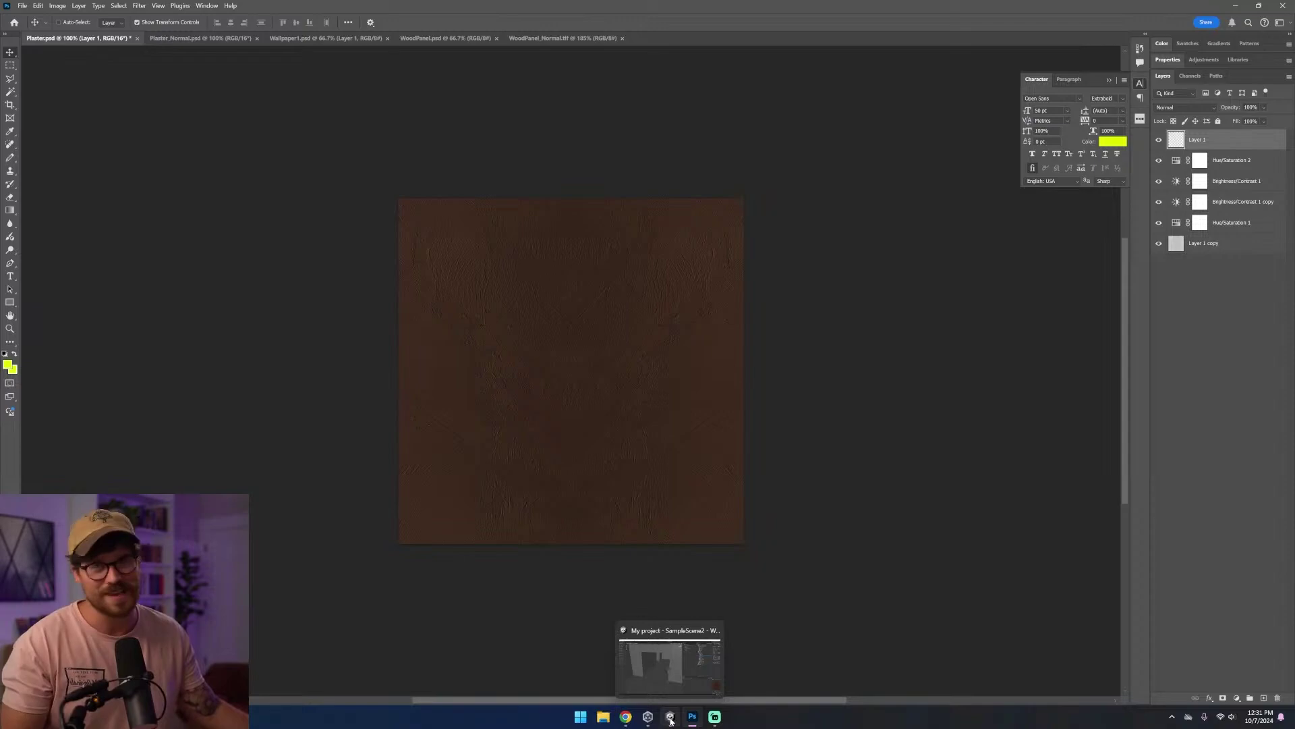
left_click(671, 719)
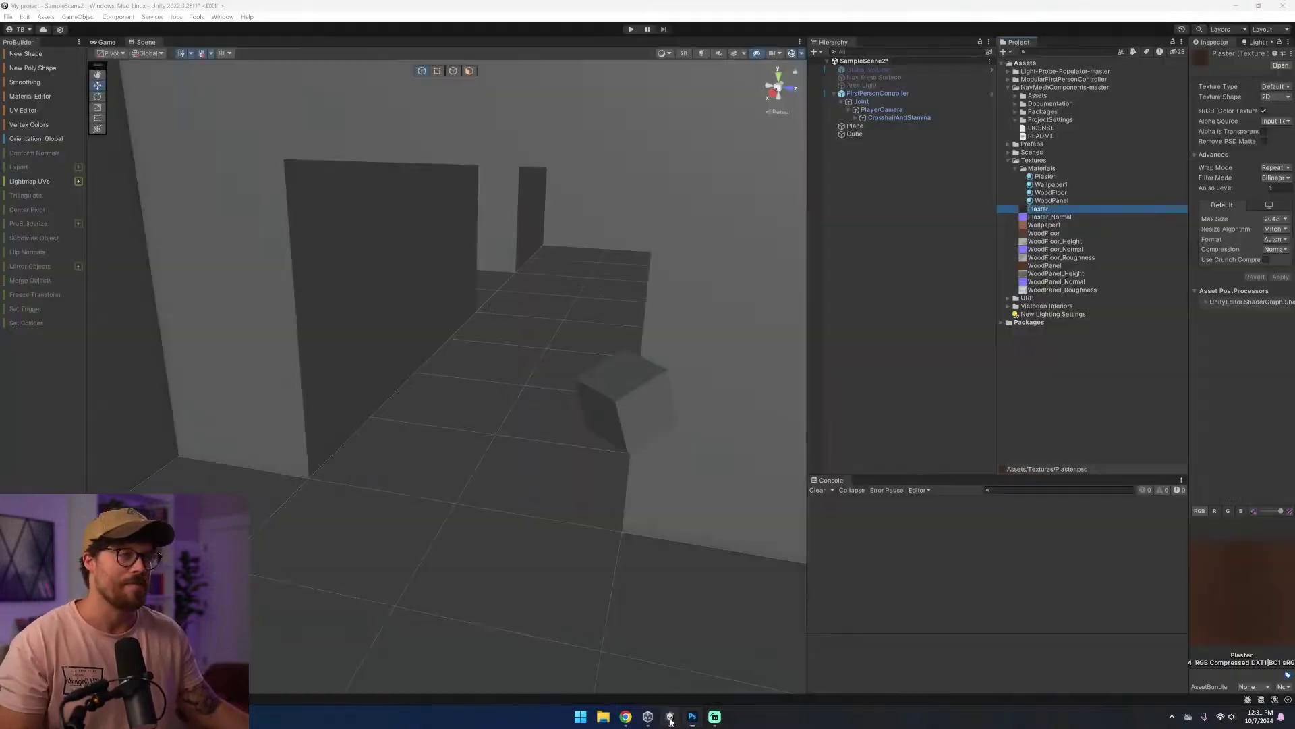
left_click(1066, 218)
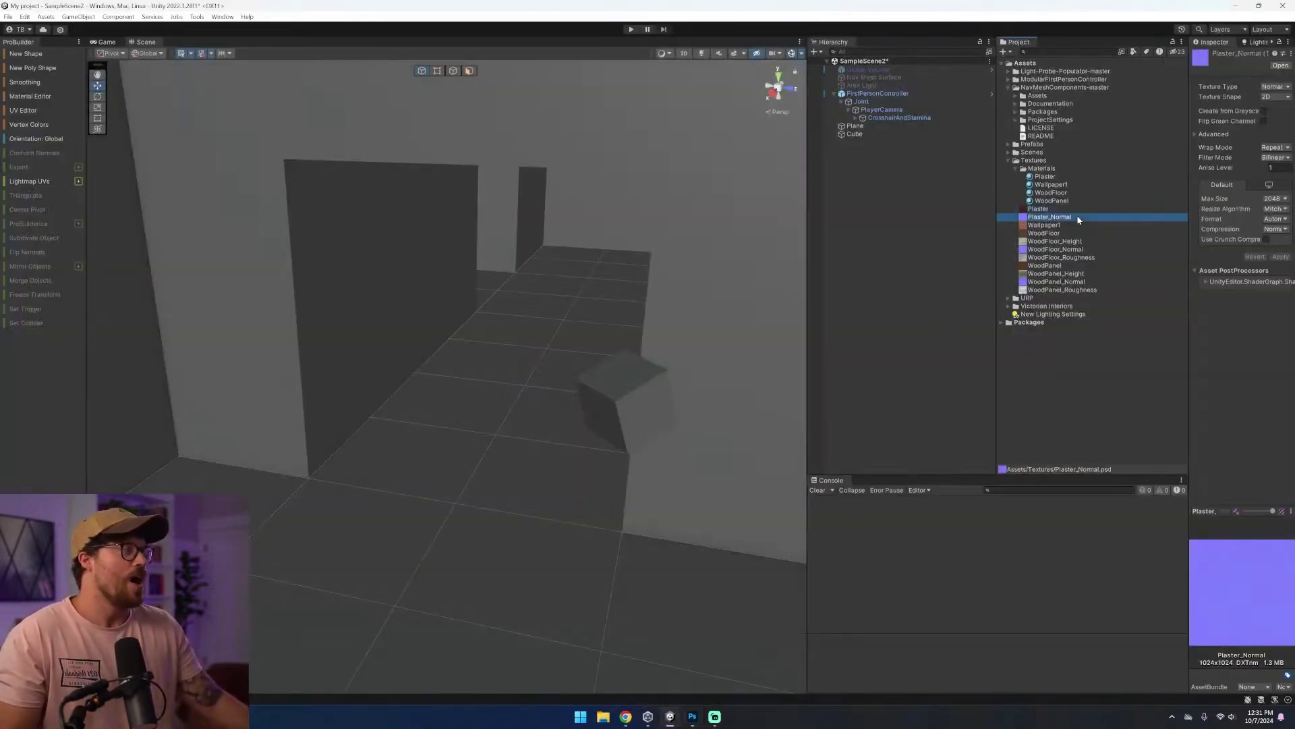
double_click(1078, 218)
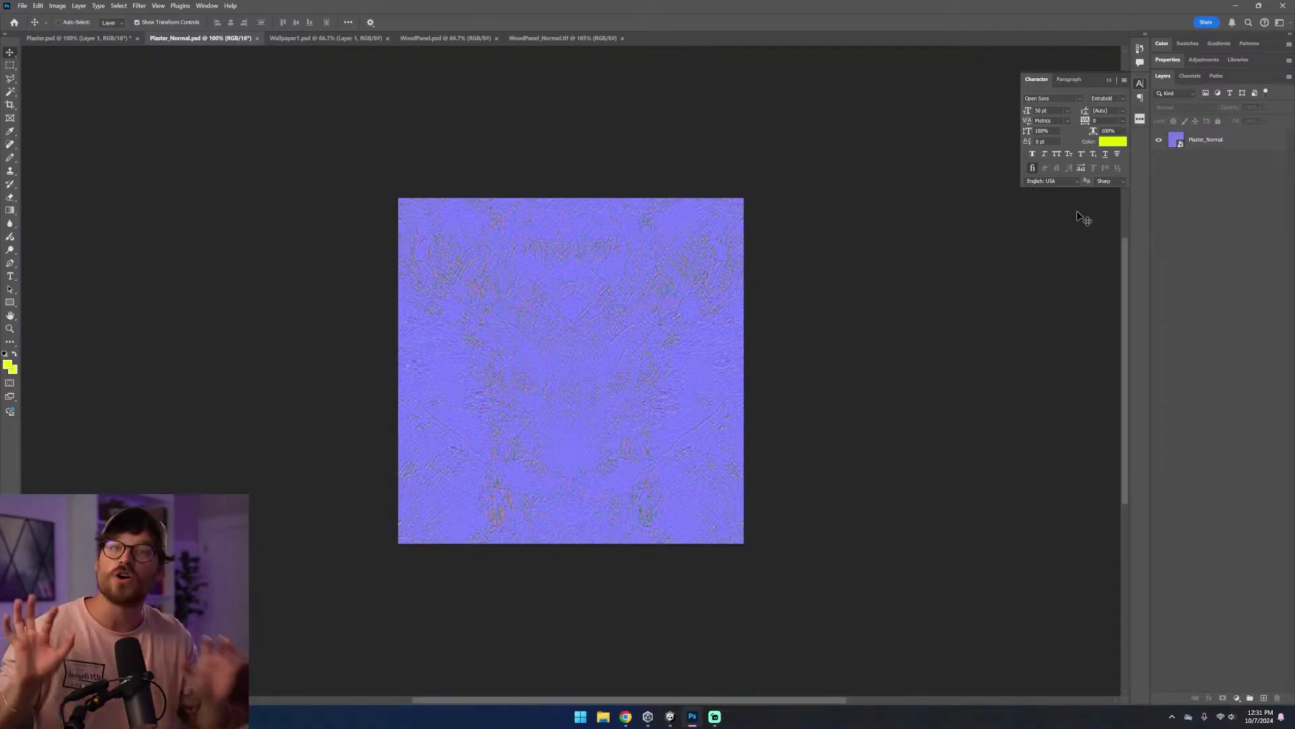
left_click(483, 218)
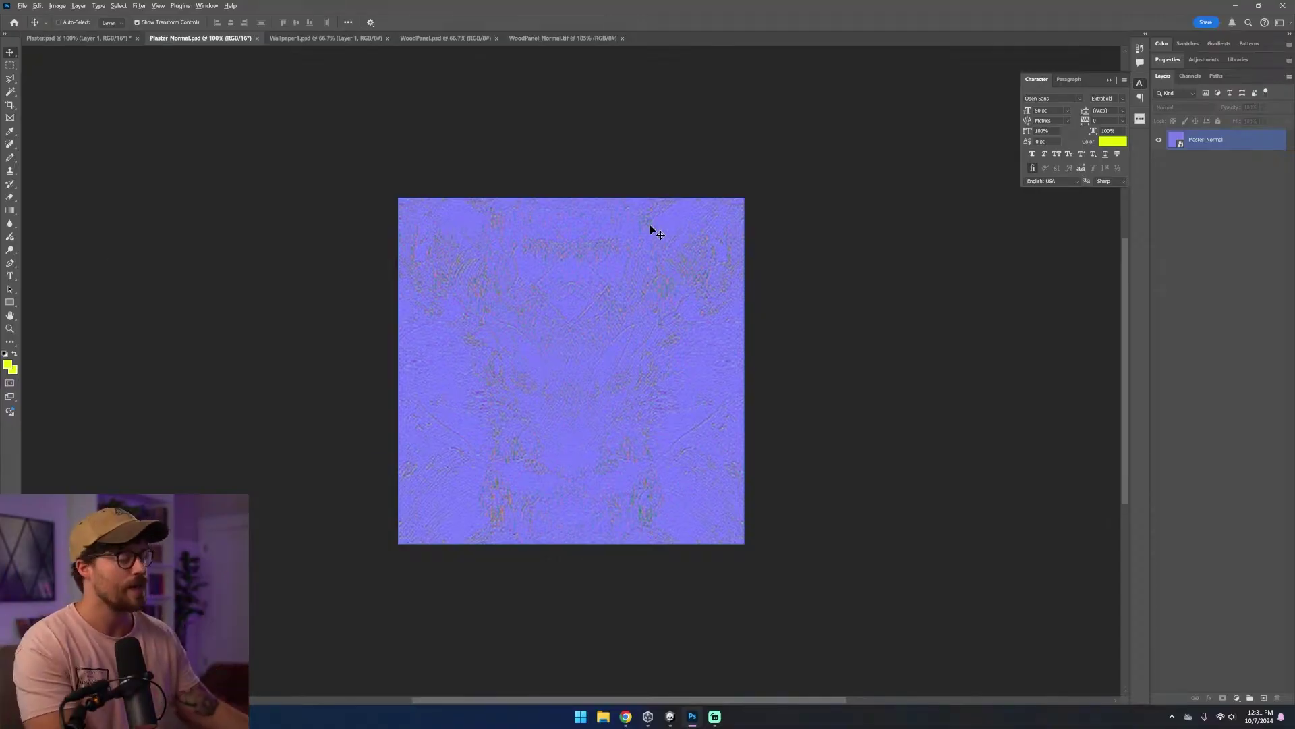
- Return to Unity and open the WoodFloor_Normal texture in Photoshop to examine its plank relief
key("alt+Tab")
left_click(1065, 251)
double_click(1056, 249)
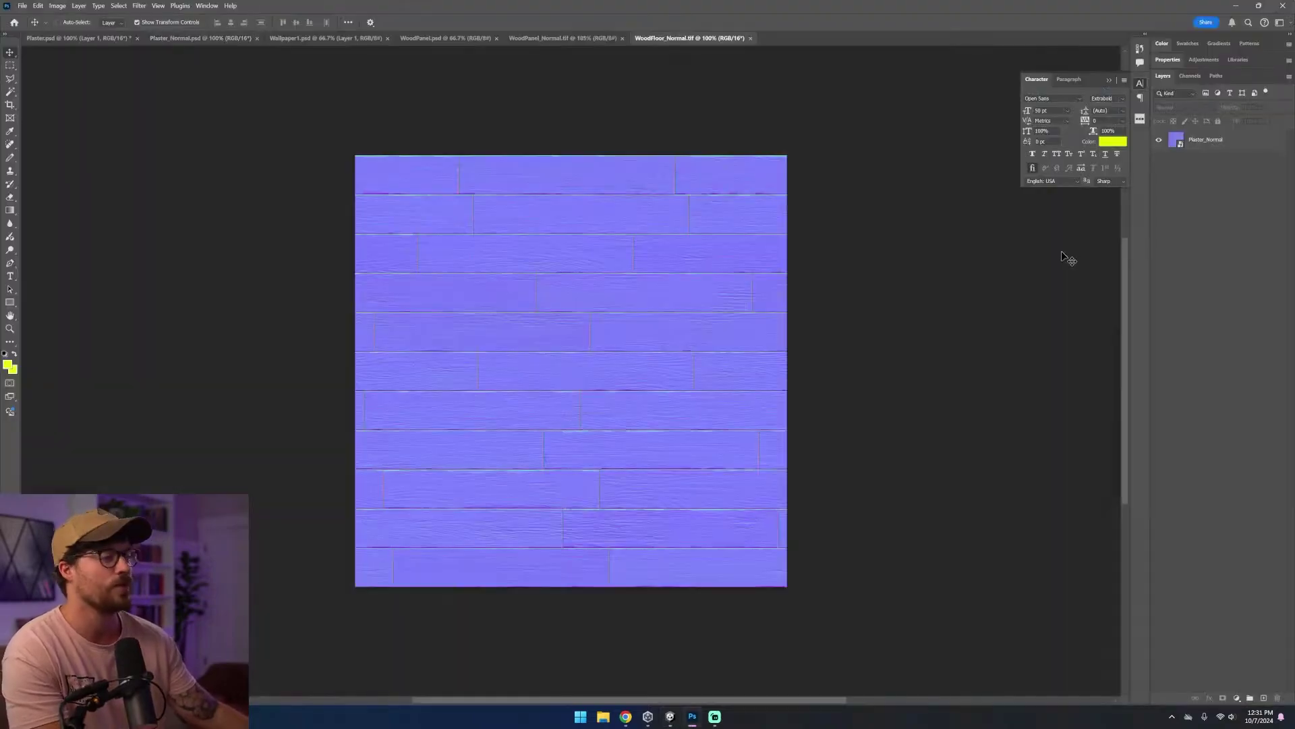
left_click_drag(418, 177, 543, 253)
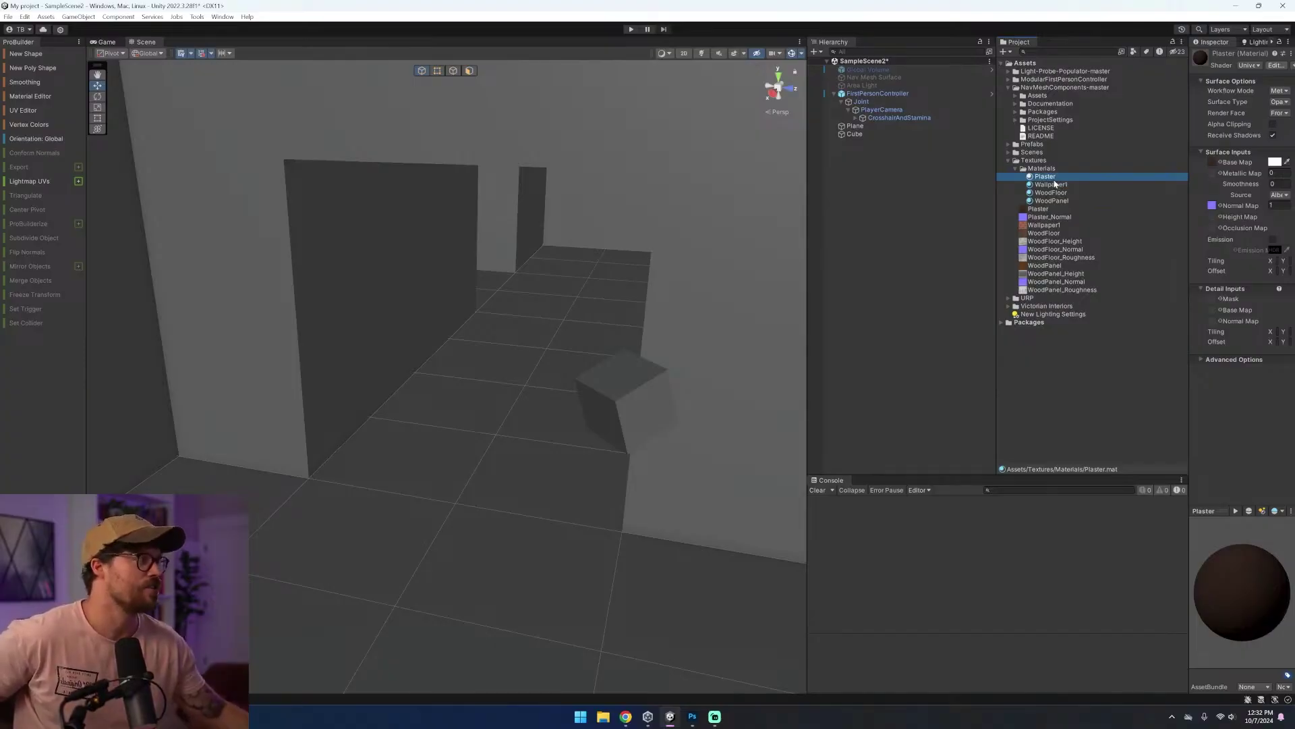
- Apply the Plaster material to the level mesh in Unity and select the mesh
left_click_drag(1060, 193, 631, 220)
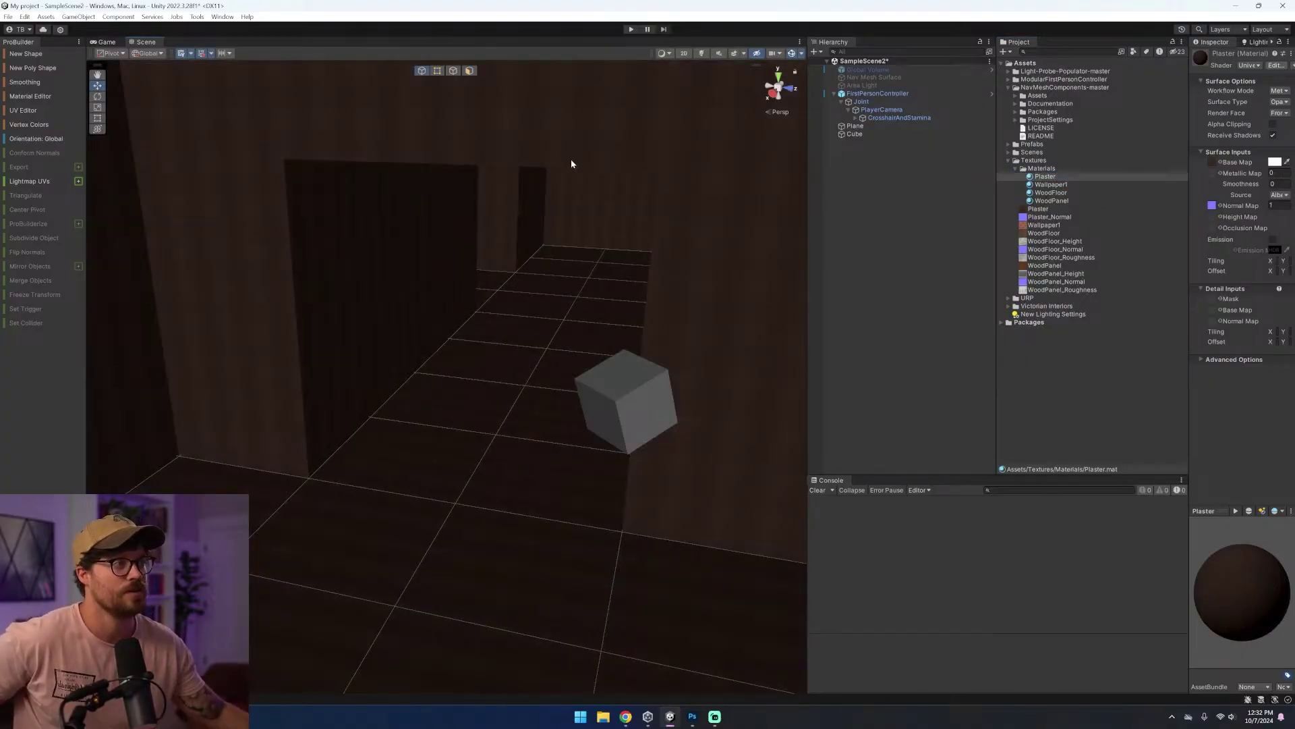
right_click_drag(572, 165, 509, 456)
left_click(509, 456)
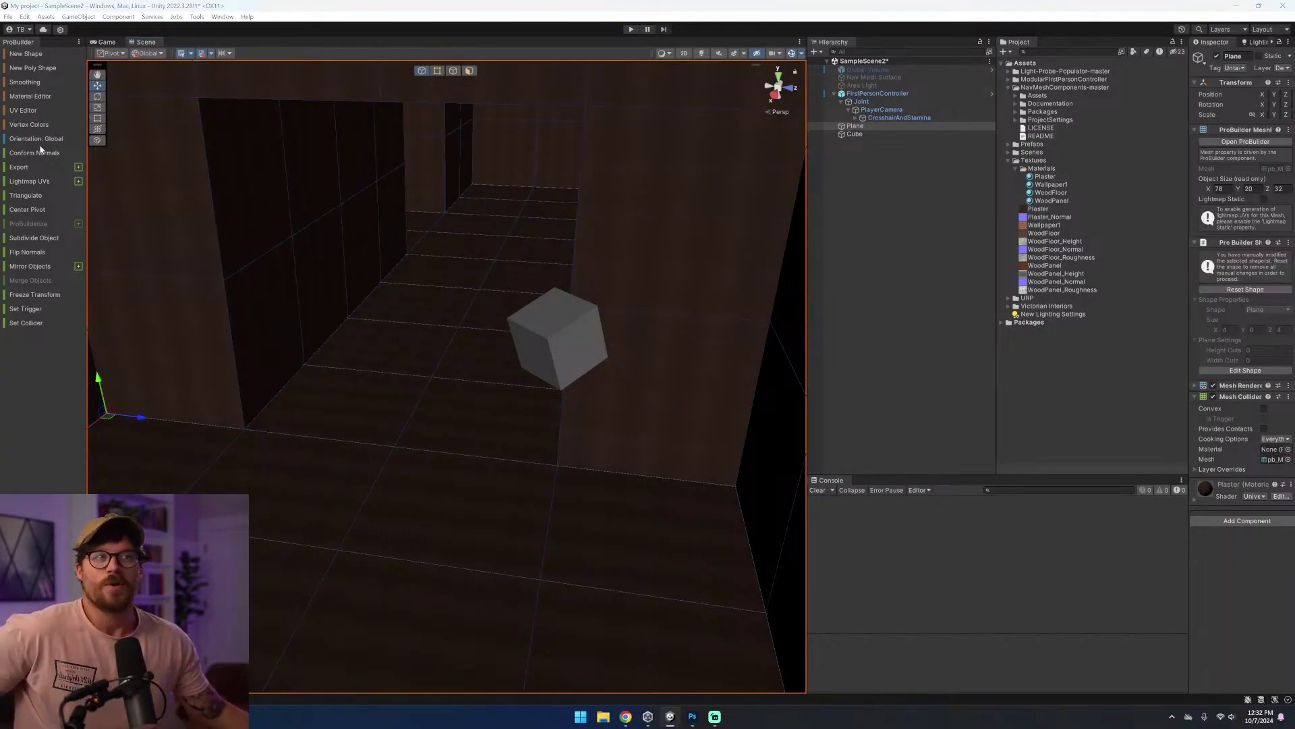
- Select all faces of the level mesh and apply the 4 tiling preset in the UV Editor, giving X and Y 0.25
left_click(469, 70)
left_click(554, 93)
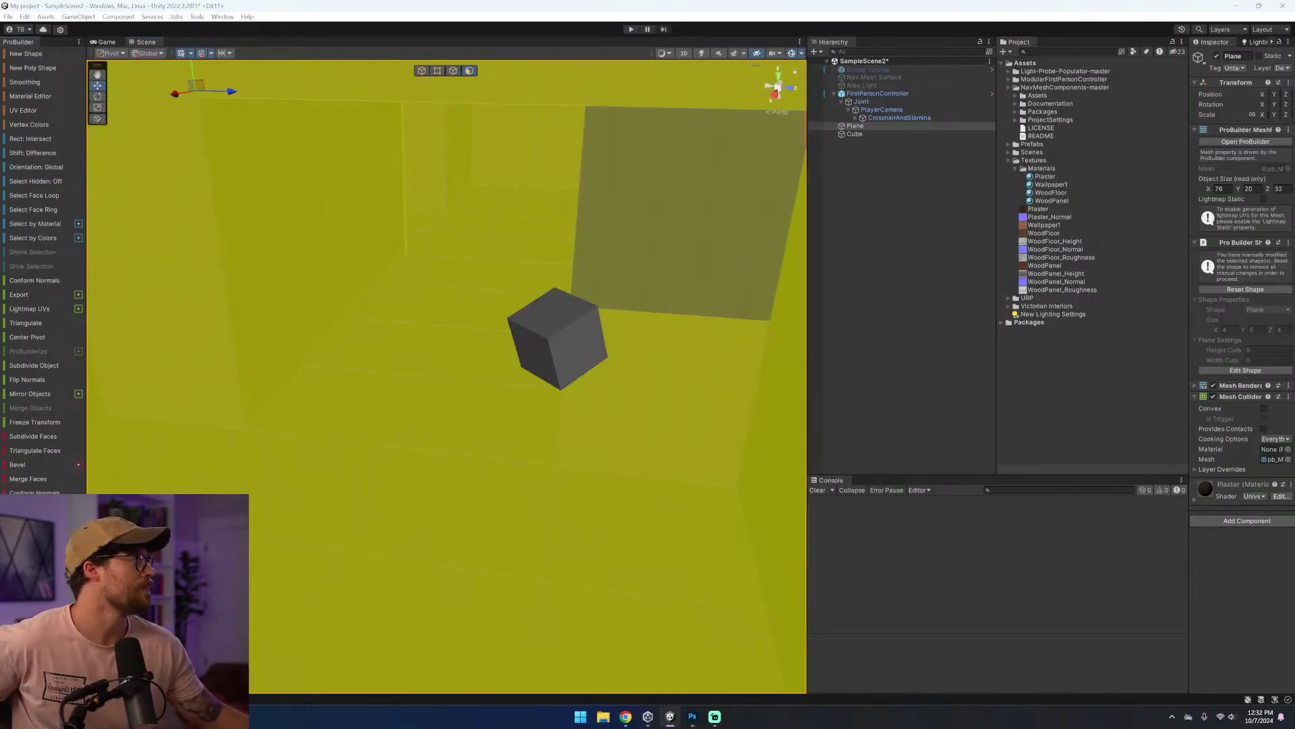
left_click(44, 221)
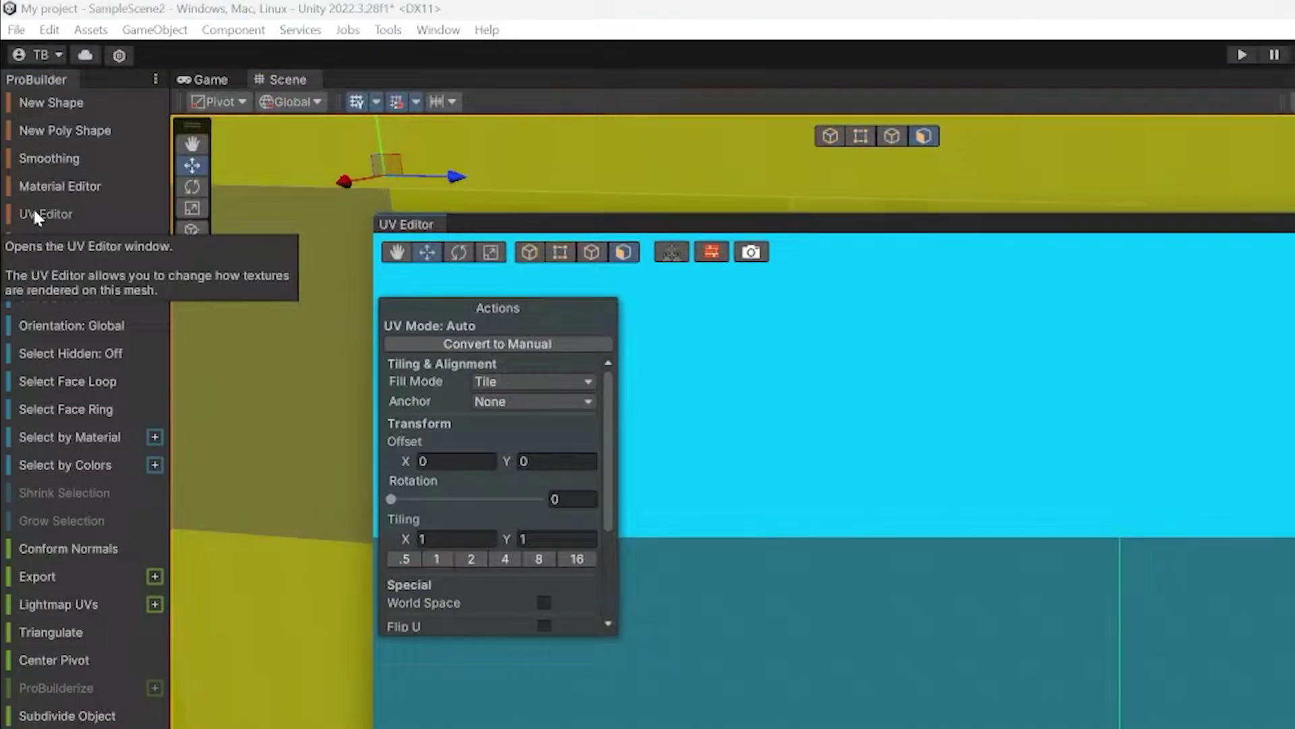
scroll(534, 301, "down", 10)
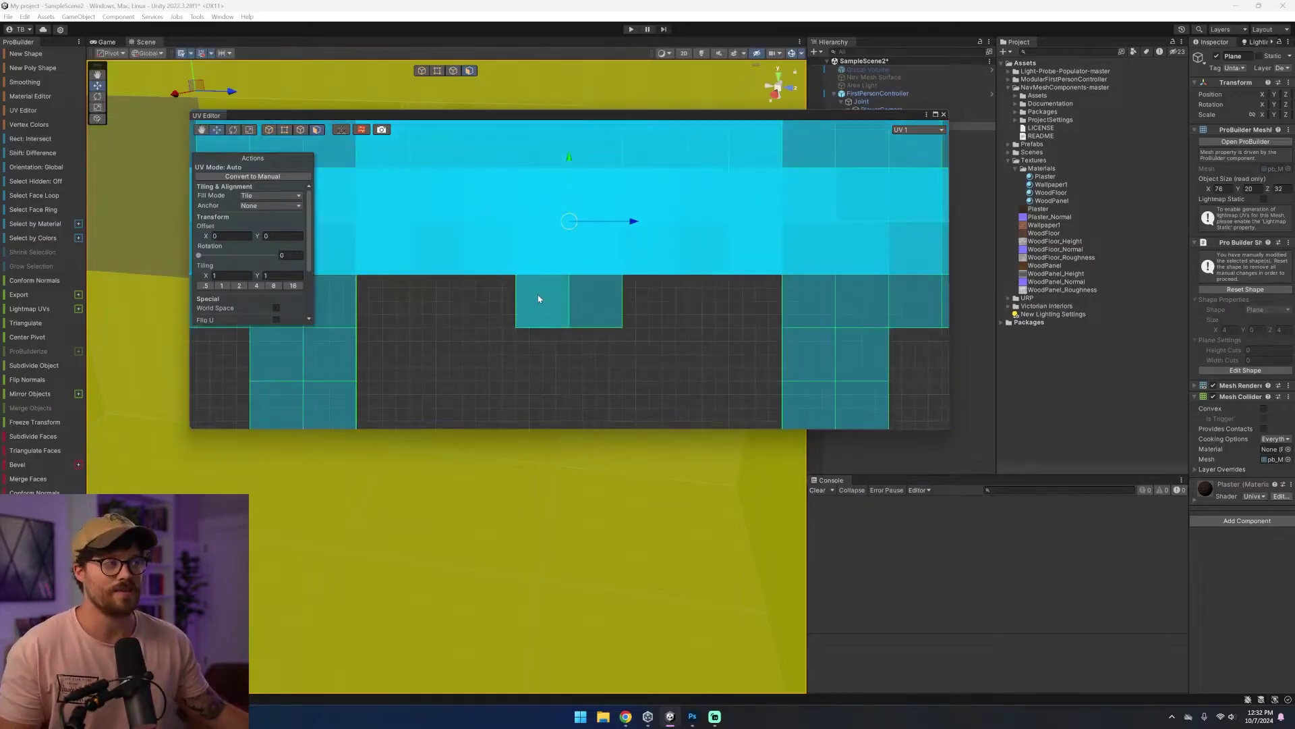
scroll(535, 299, "up", 5)
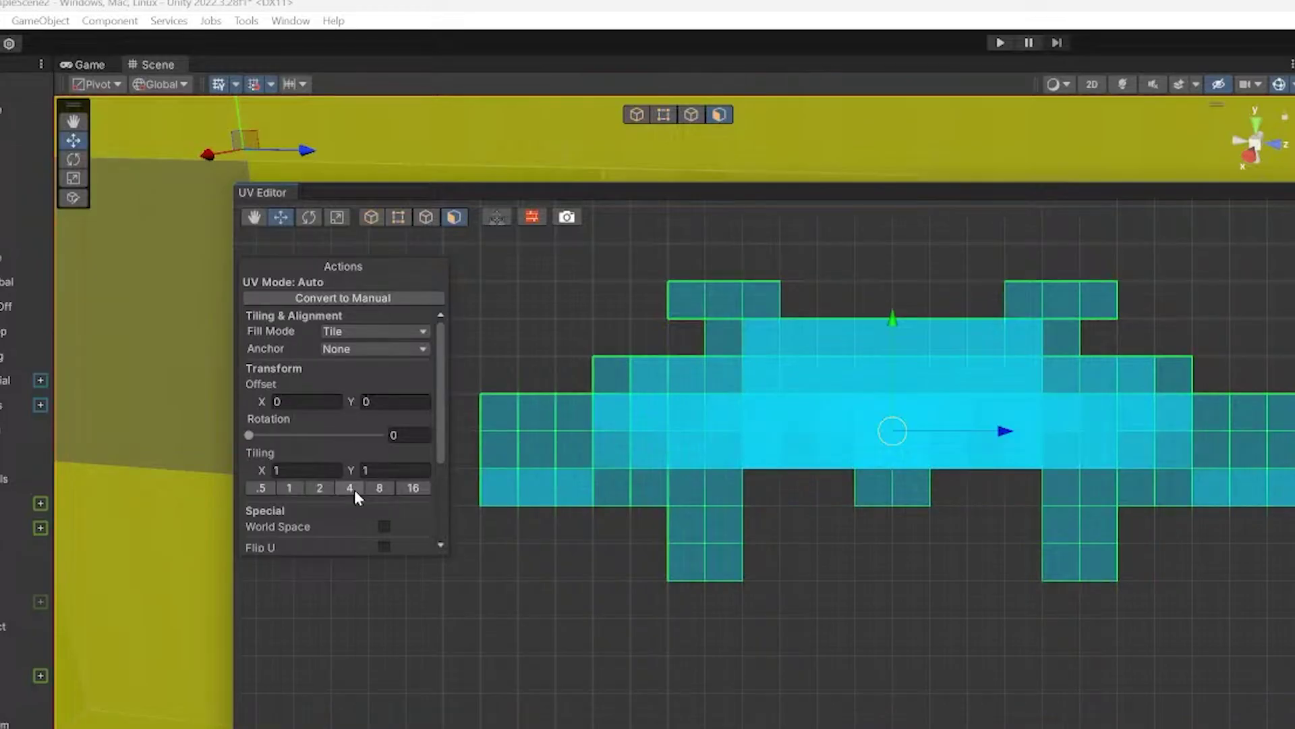
left_click(351, 488)
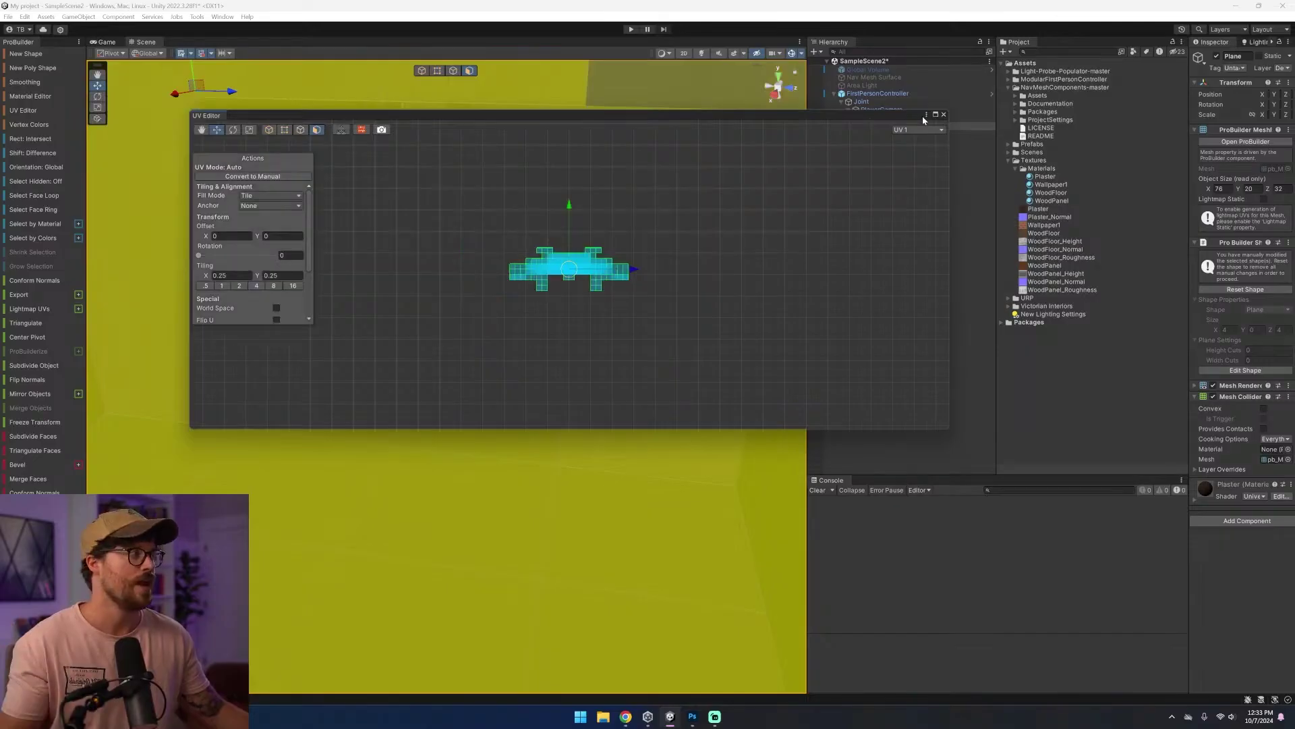
left_click(921, 116)
left_click(692, 373)
- Enlarge the Scene view and examine the retiled plaster on the corridor walls, floor and the level's exterior
right_click_drag(500, 499, 464, 447)
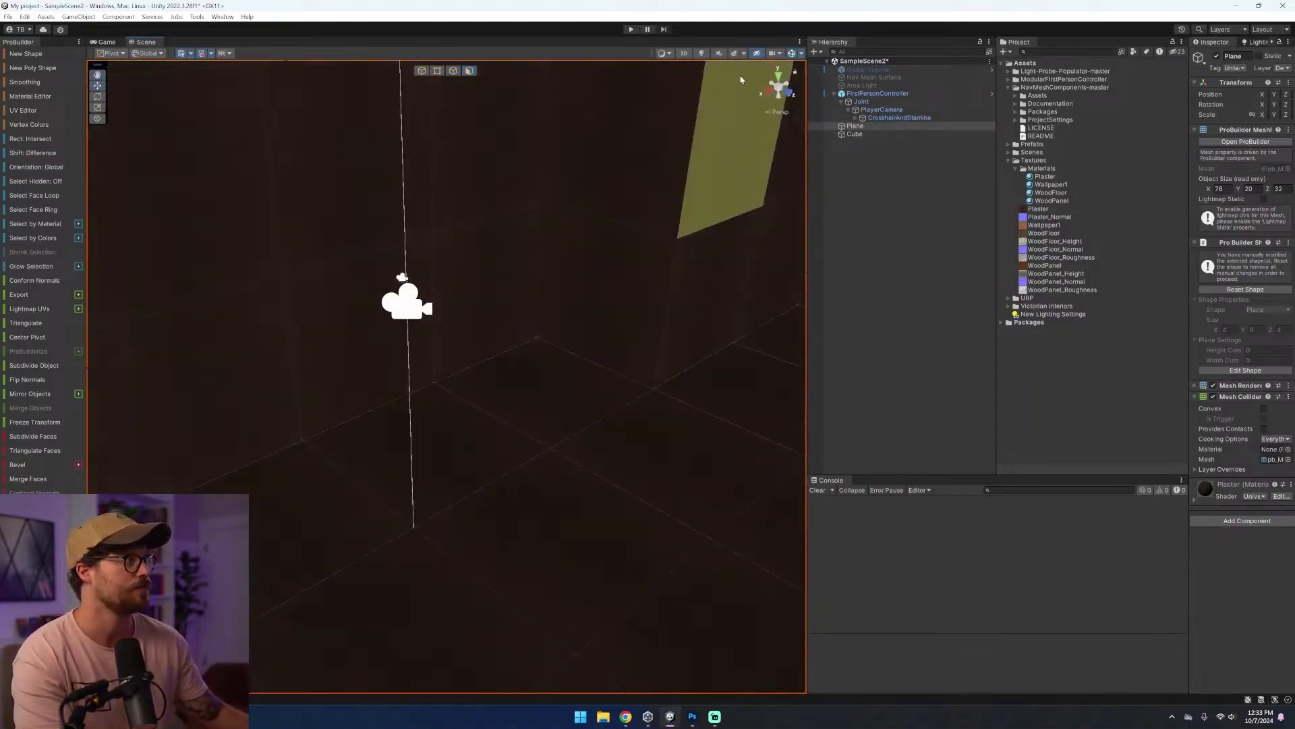
left_click_drag(807, 150, 978, 169)
right_click_drag(683, 370, 675, 372)
left_click_drag(676, 372, 701, 121, "alt")
right_click_drag(701, 121, 774, 305)
left_click_drag(774, 305, 364, 368, "alt")
left_click(682, 300)
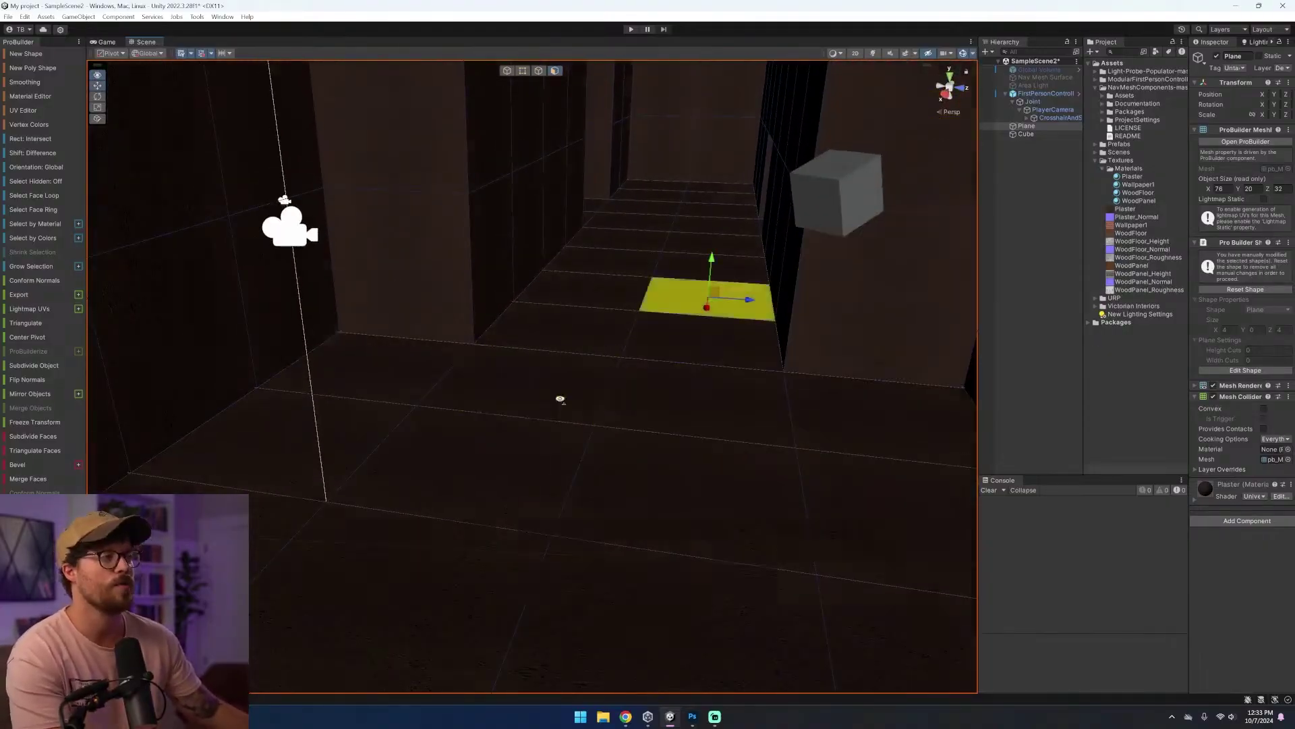
mouse_move(561, 399)
right_mouse_down()
mouse_move(606, 318)
mouse_move(554, 396)
right_mouse_up()
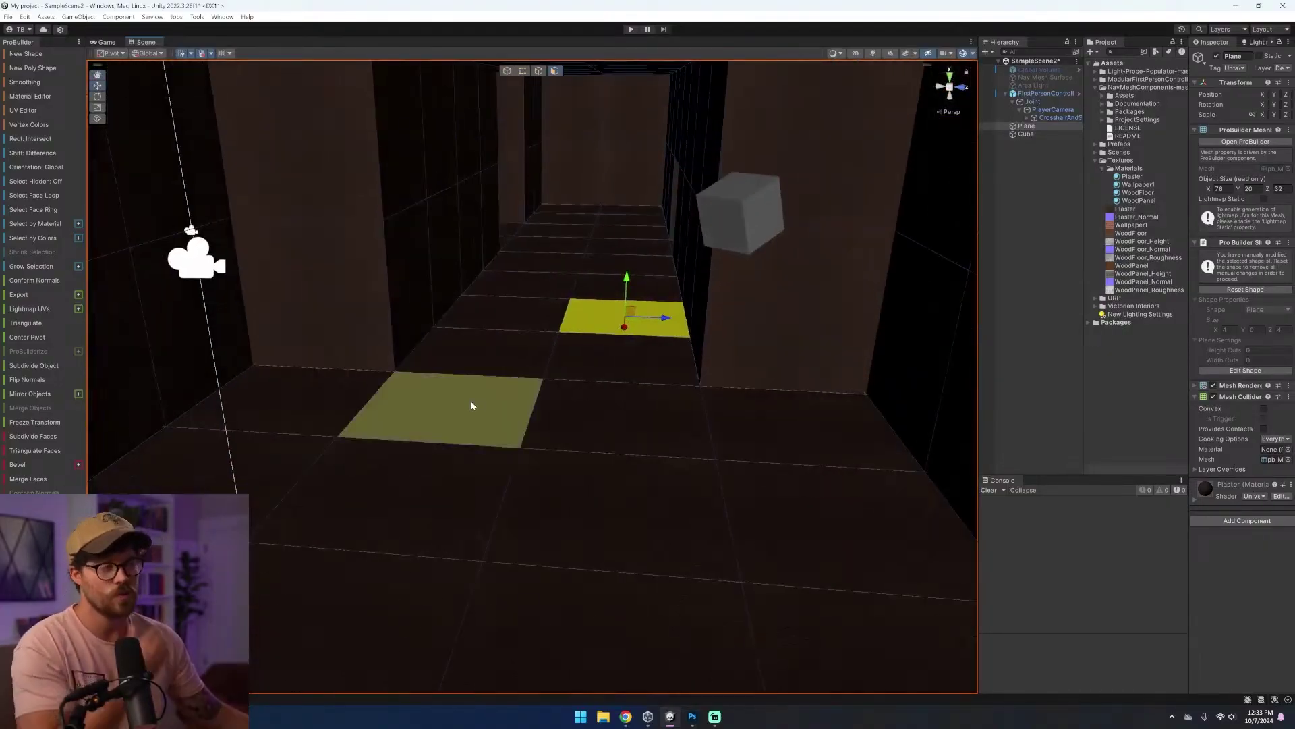
left_click_drag(334, 413, 435, 498, "alt")
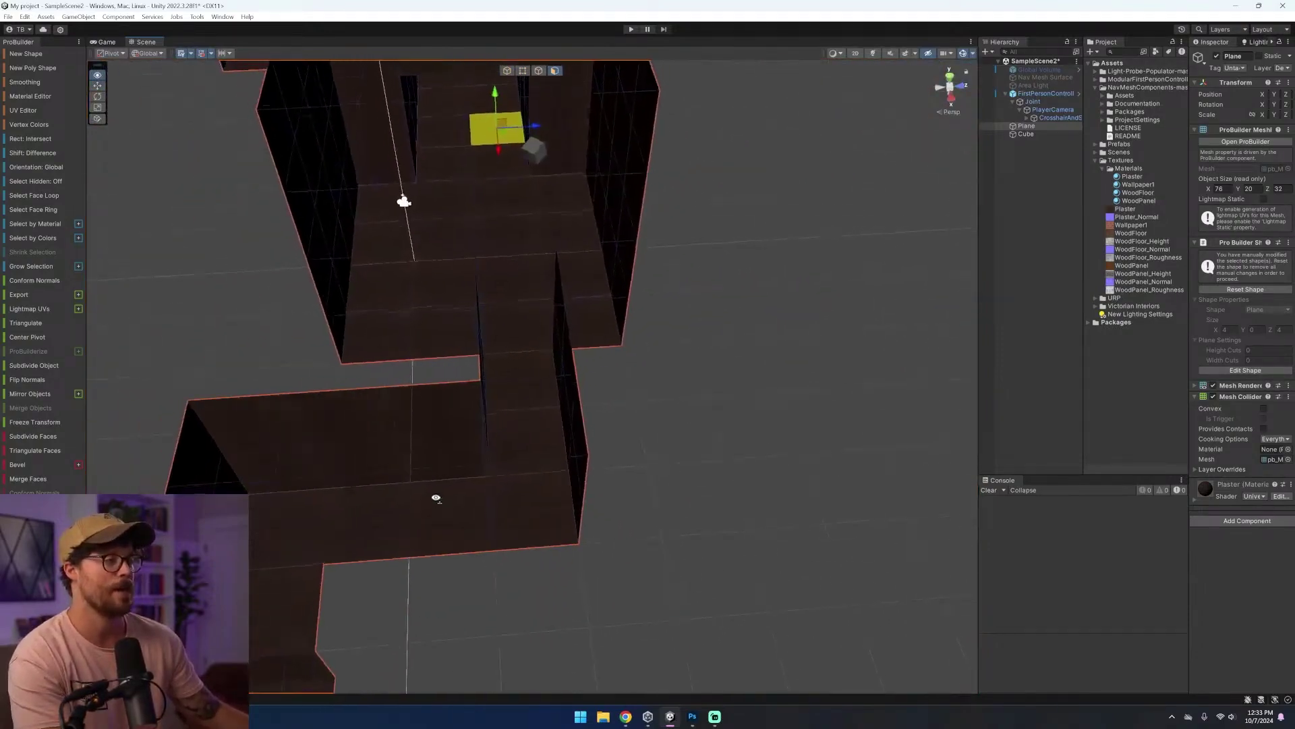
- Look straight down on the level and select the floor faces of the large room and its adjoining corridor
left_click(950, 77)
left_click(950, 87)
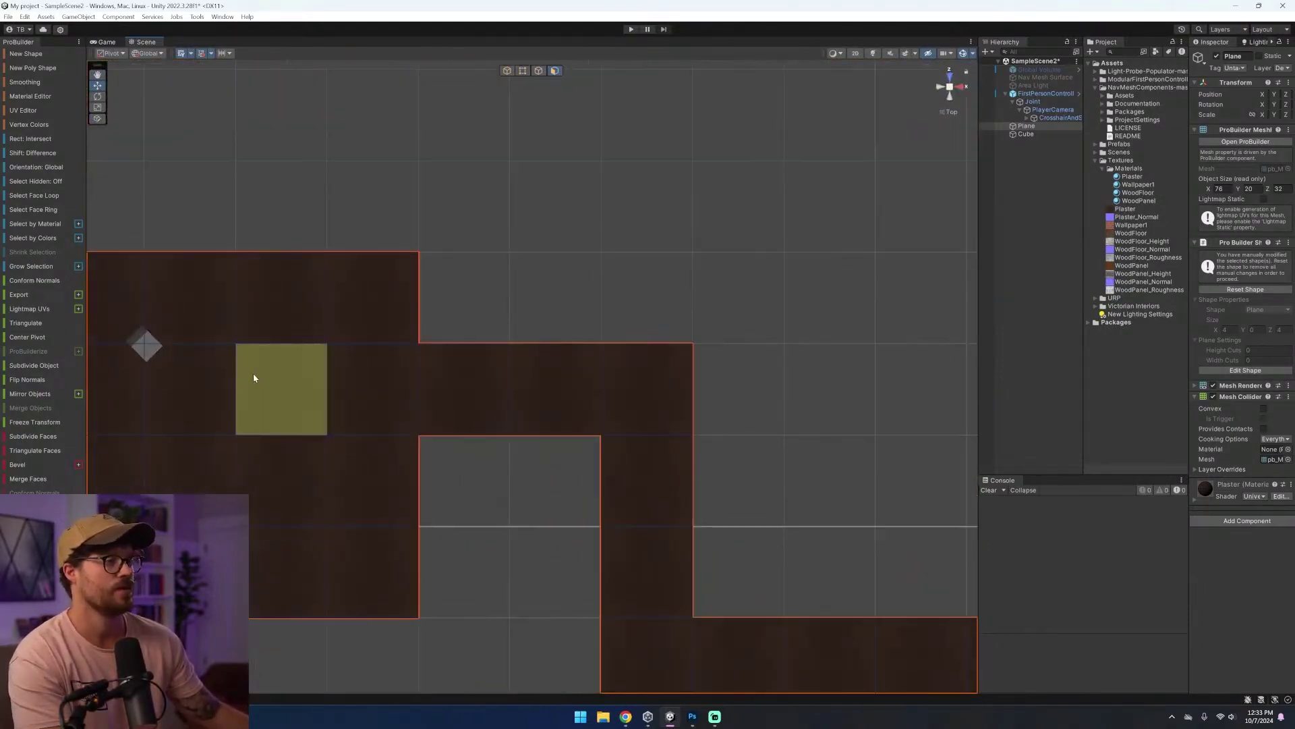
middle_click_drag(255, 375, 642, 213)
left_click_drag(469, 153, 739, 439)
left_click_drag(356, 281, 199, 338, "shift")
middle_click_drag(300, 326, 530, 298)
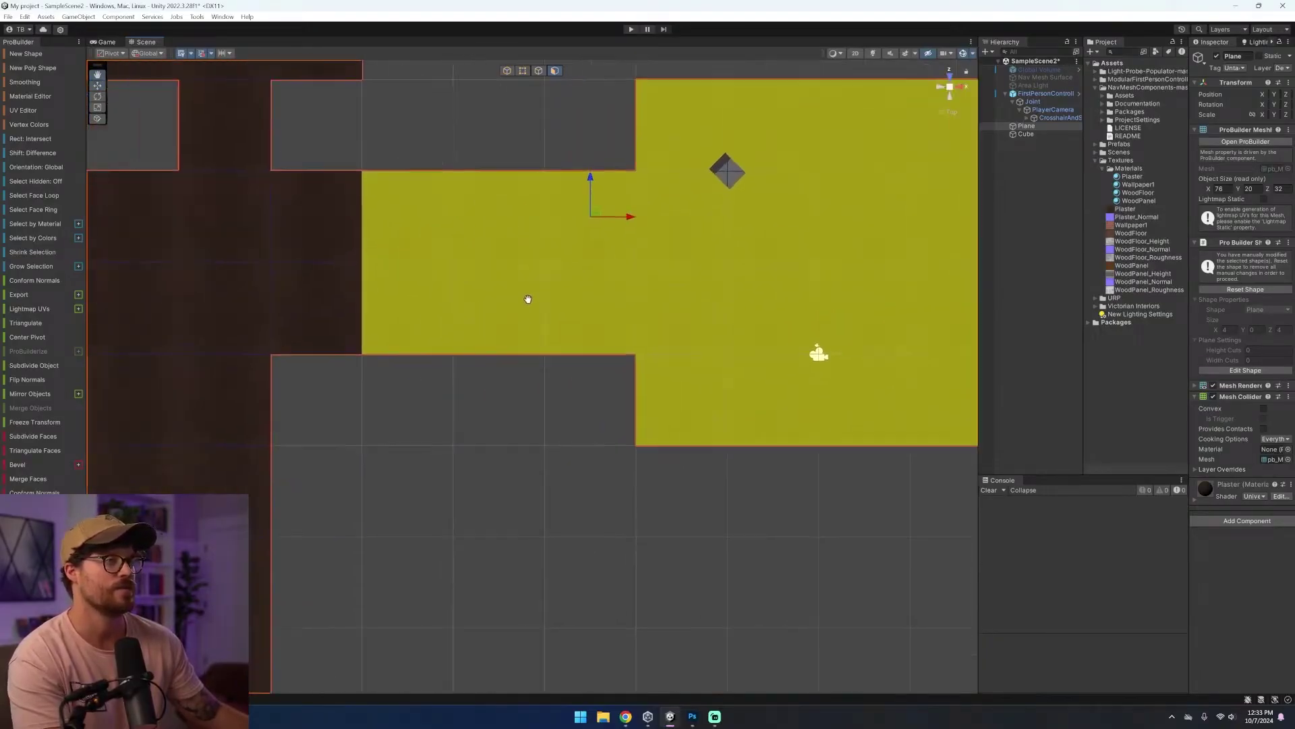
scroll(430, 334, "down", 2)
middle_click_drag(431, 333, 614, 301)
- Extend the face selection to the floors of the remaining side rooms and connecting corridors
left_click_drag(650, 297, 650, 297, "shift")
left_click(577, 126, "shift")
left_click(460, 126, "shift")
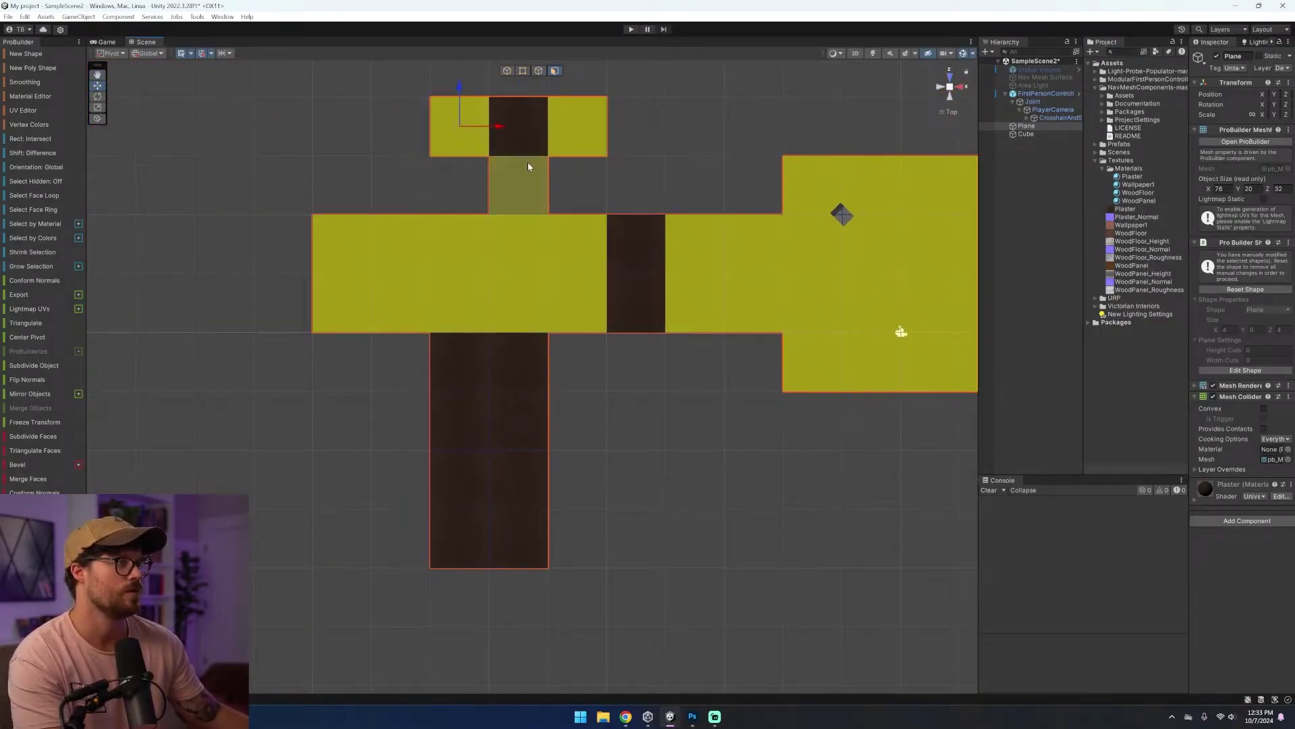
left_click_drag(529, 168, 519, 128, "shift")
left_click_drag(465, 526, 533, 365, "shift")
middle_click_drag(911, 257, 437, 245)
left_click_drag(482, 230, 644, 417, "shift")
left_click_drag(925, 429, 926, 428, "shift")
left_click_drag(925, 429, 905, 606, "alt")
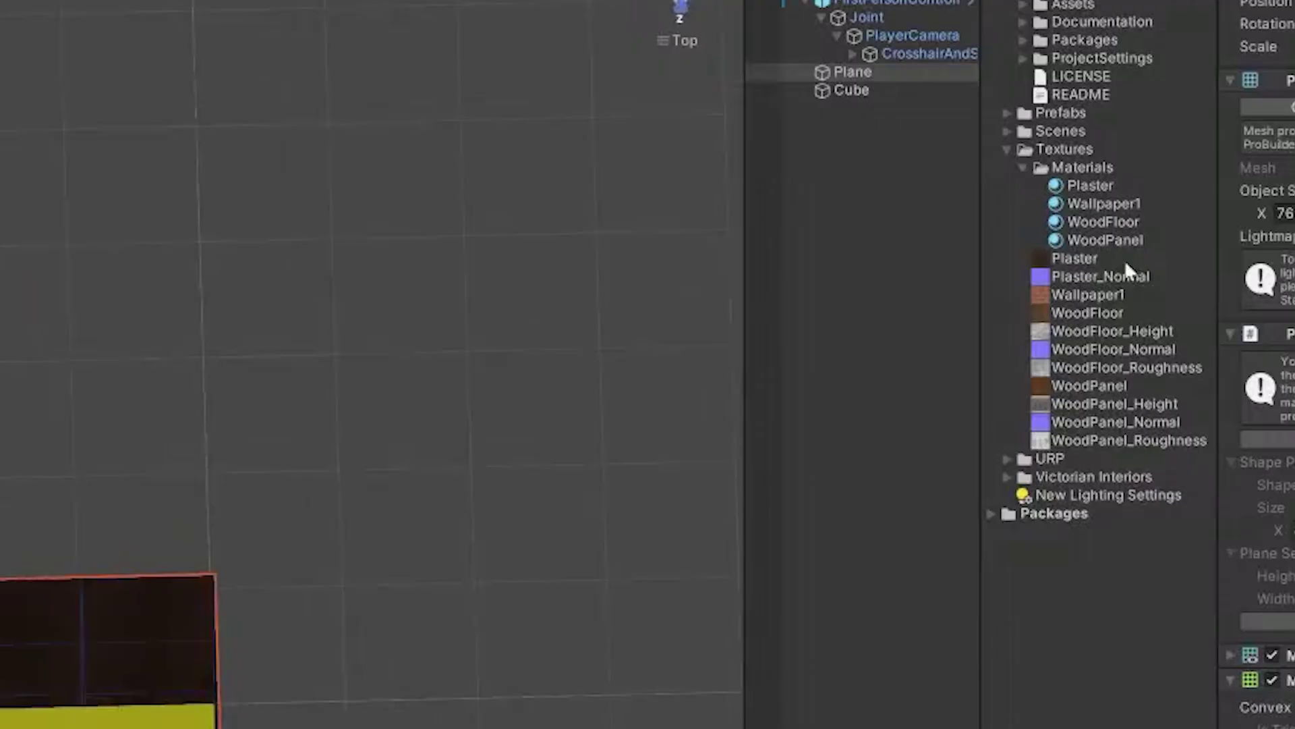
- Apply the WoodFloor material to the selected floor faces and clear the selection
left_click_drag(1149, 200, 757, 394)
left_click(828, 296)
left_click_drag(656, 274, 555, 367, "alt")
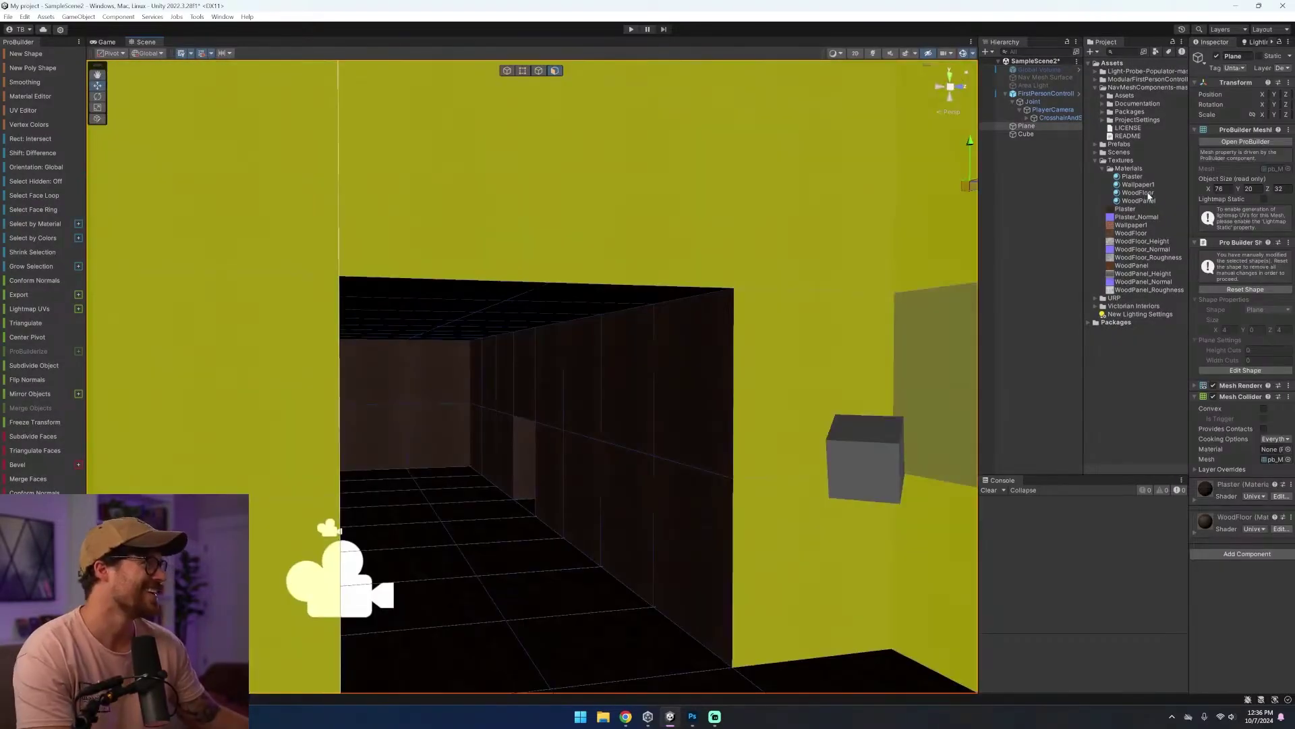
- Apply the Wallpaper1 material to the selected wall faces and pick further wall faces inside the corridor opening
left_click_drag(1156, 194, 798, 184)
right_click_drag(797, 184, 486, 376)
left_click_drag(481, 321, 708, 518)
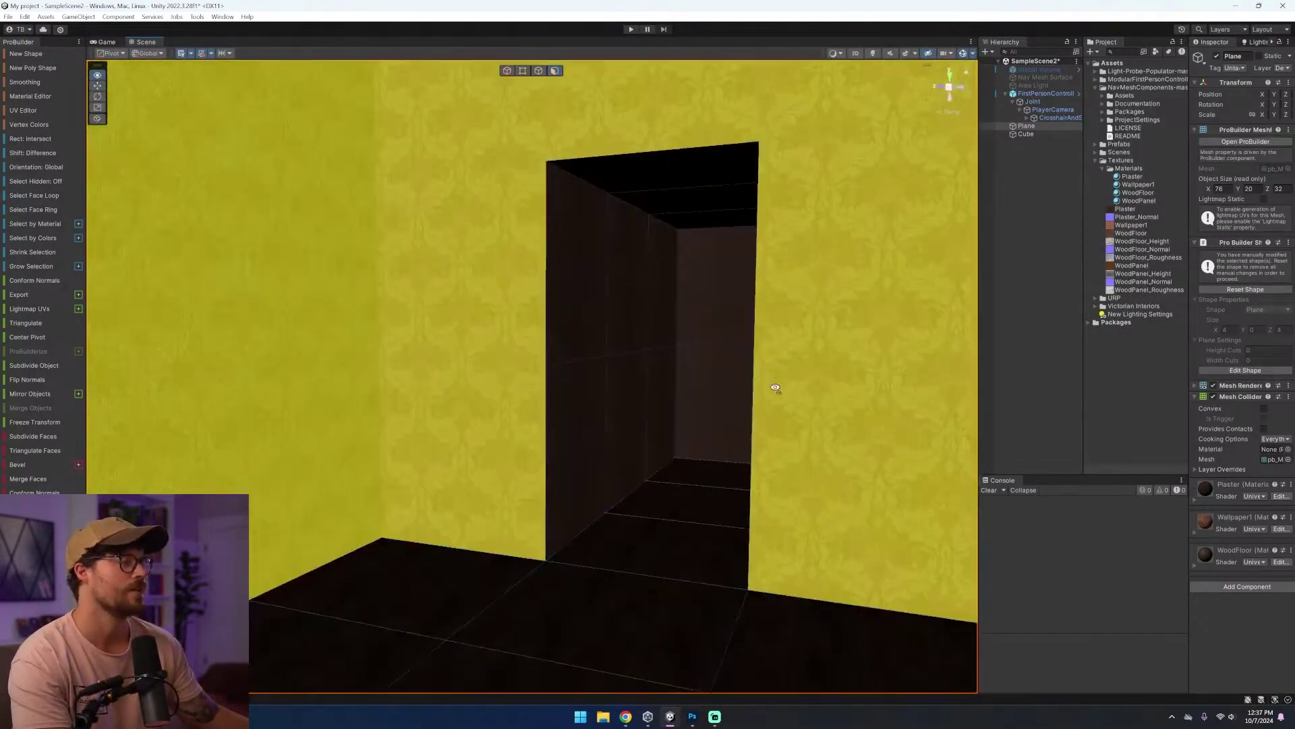
scroll(775, 391, "up", 5)
left_click(497, 317)
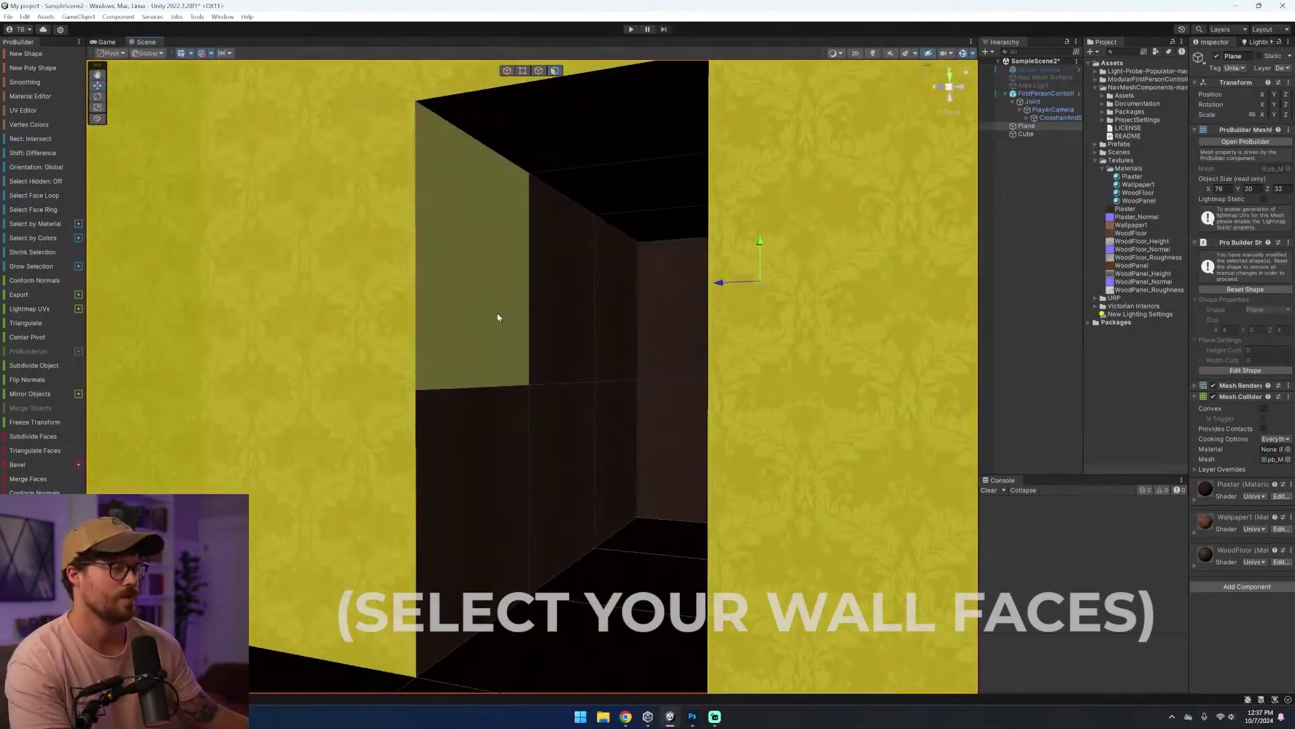
right_click_drag(498, 317, 518, 253)
left_click_drag(518, 253, 502, 405, "shift")
right_click_drag(502, 404, 371, 503)
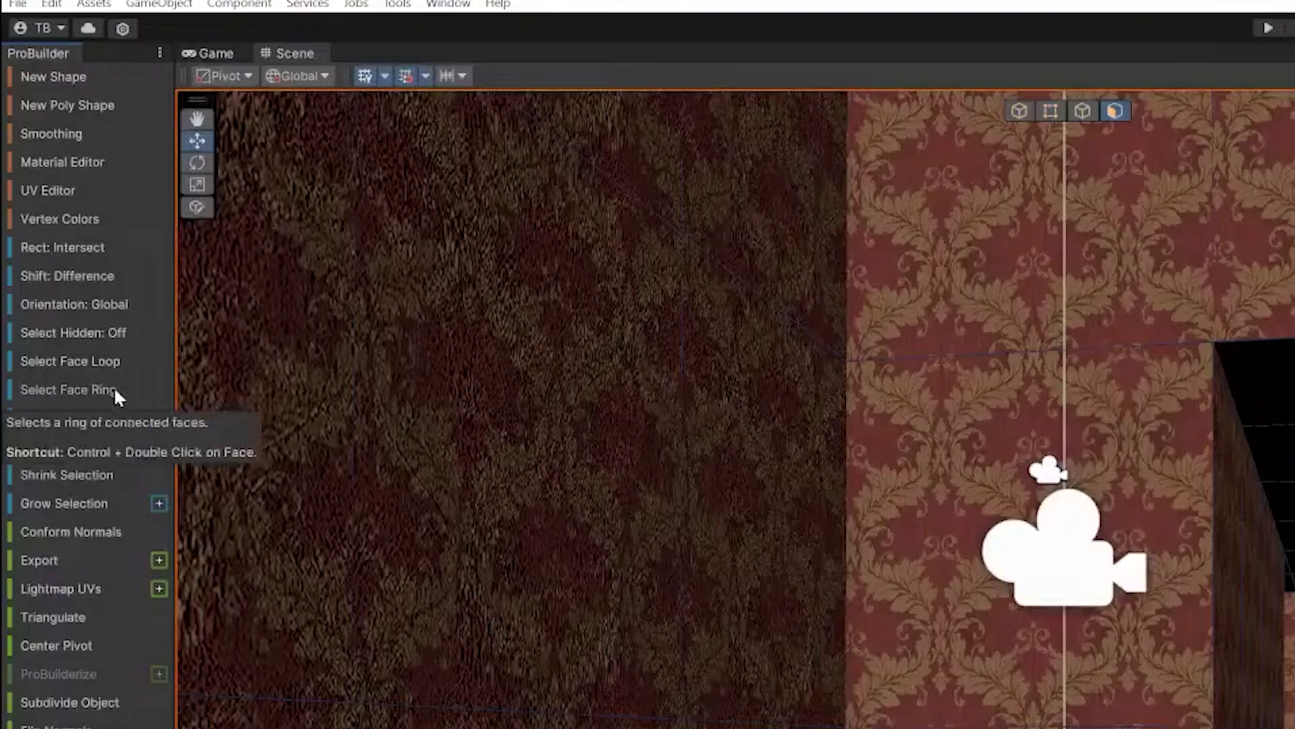
- Select the face loop along the lower wall row and add the missed lower wall faces to the selection
left_click(101, 367)
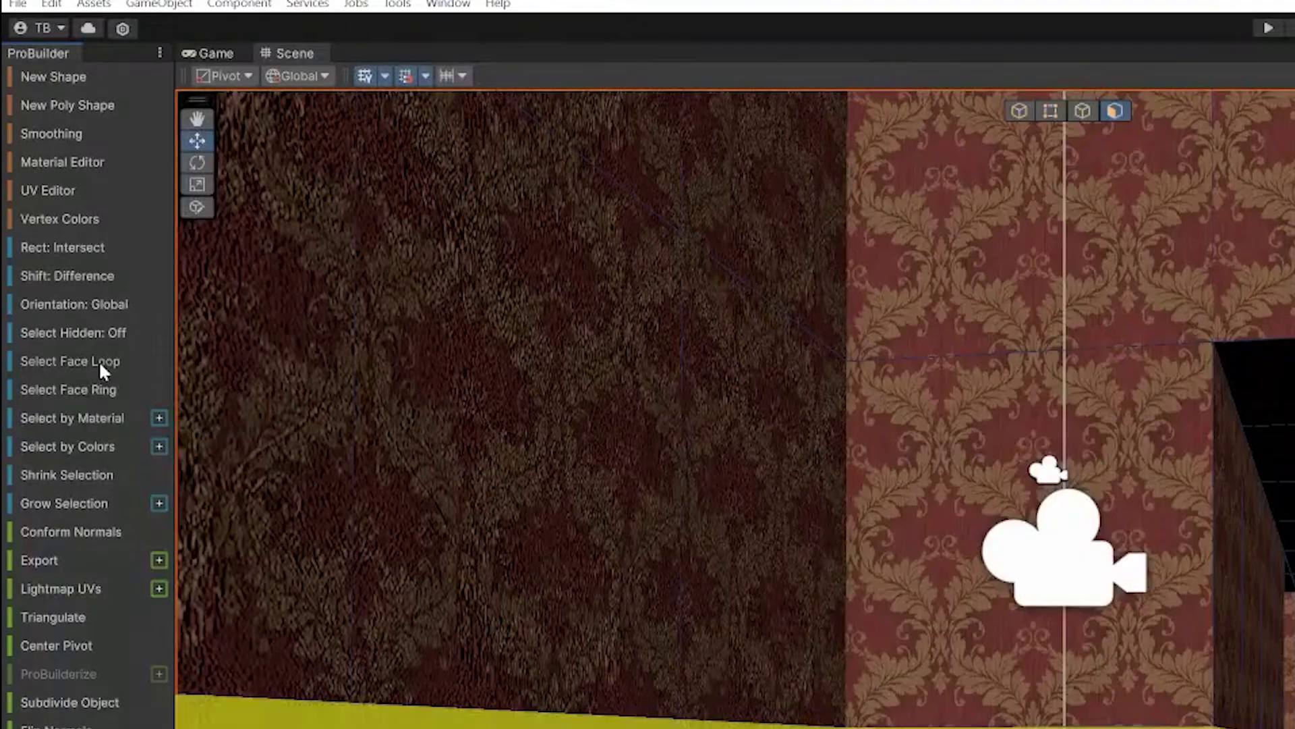
right_click_drag(607, 432, 1161, 475)
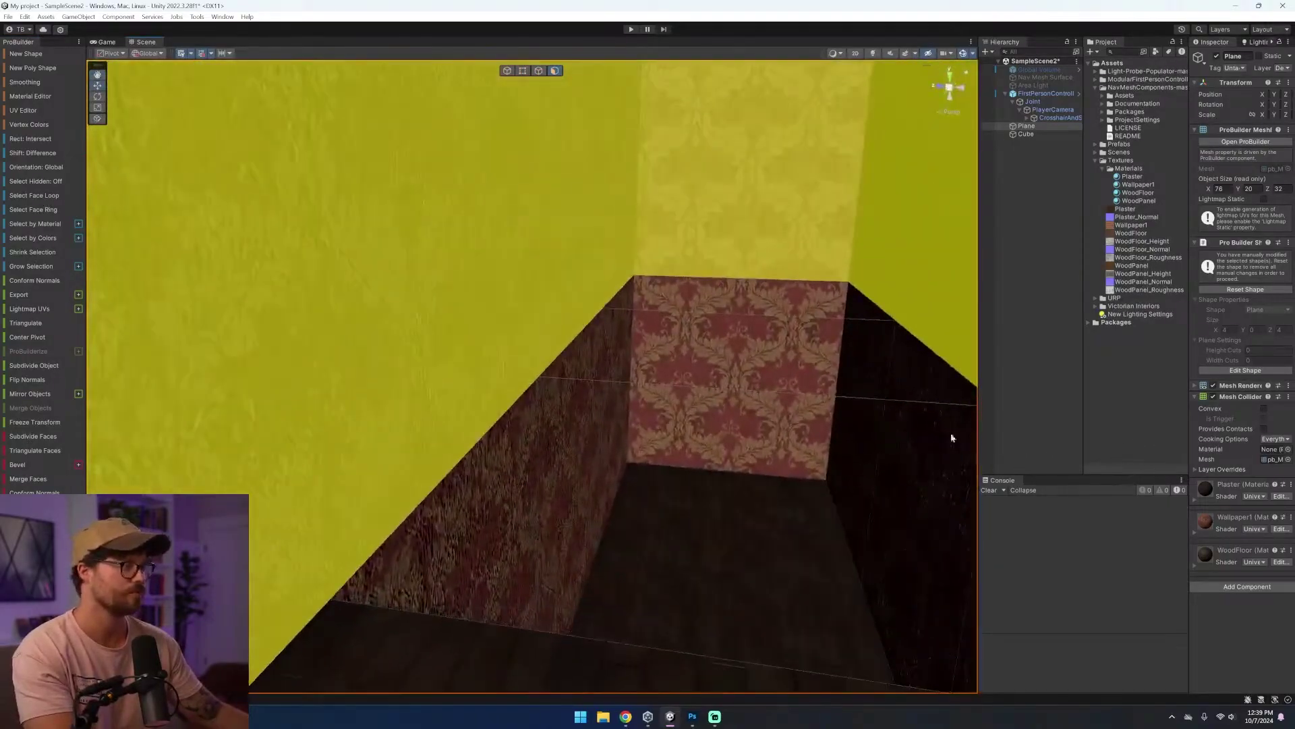
left_click(715, 376)
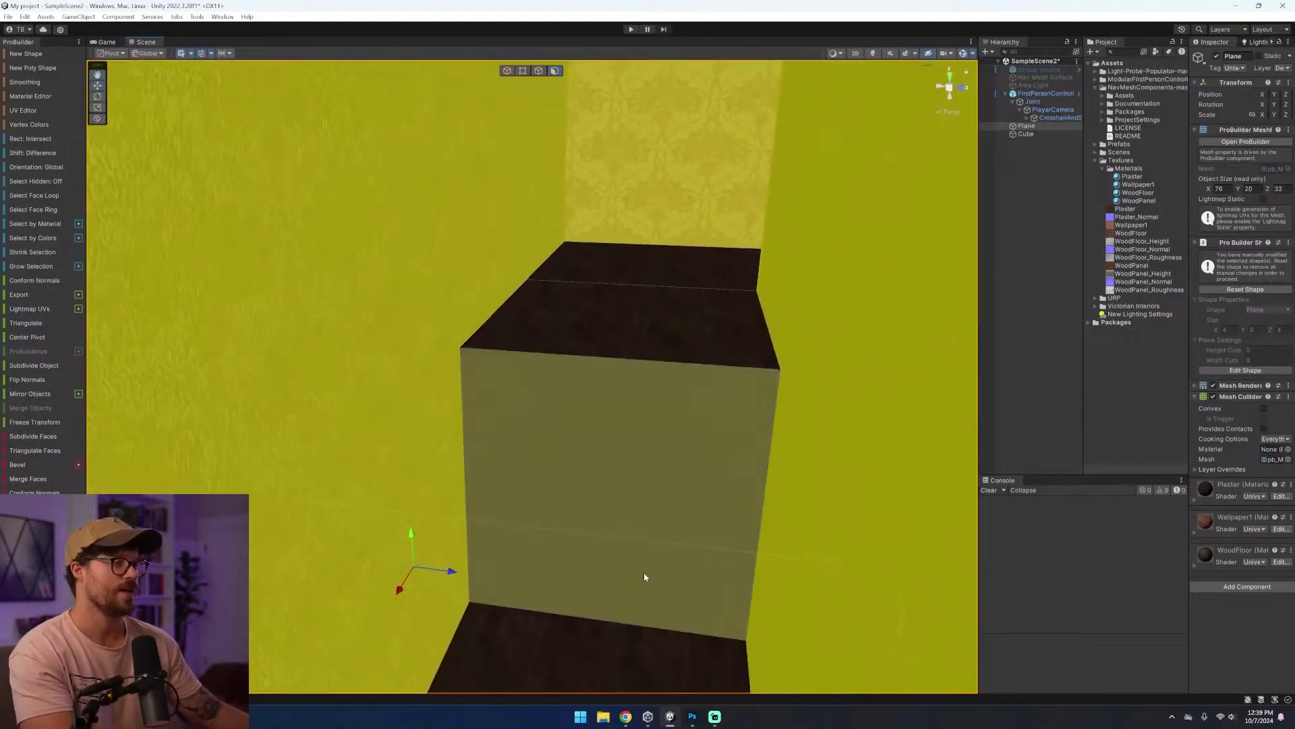
left_click(645, 578, "shift")
right_click_drag(645, 579, 955, 322)
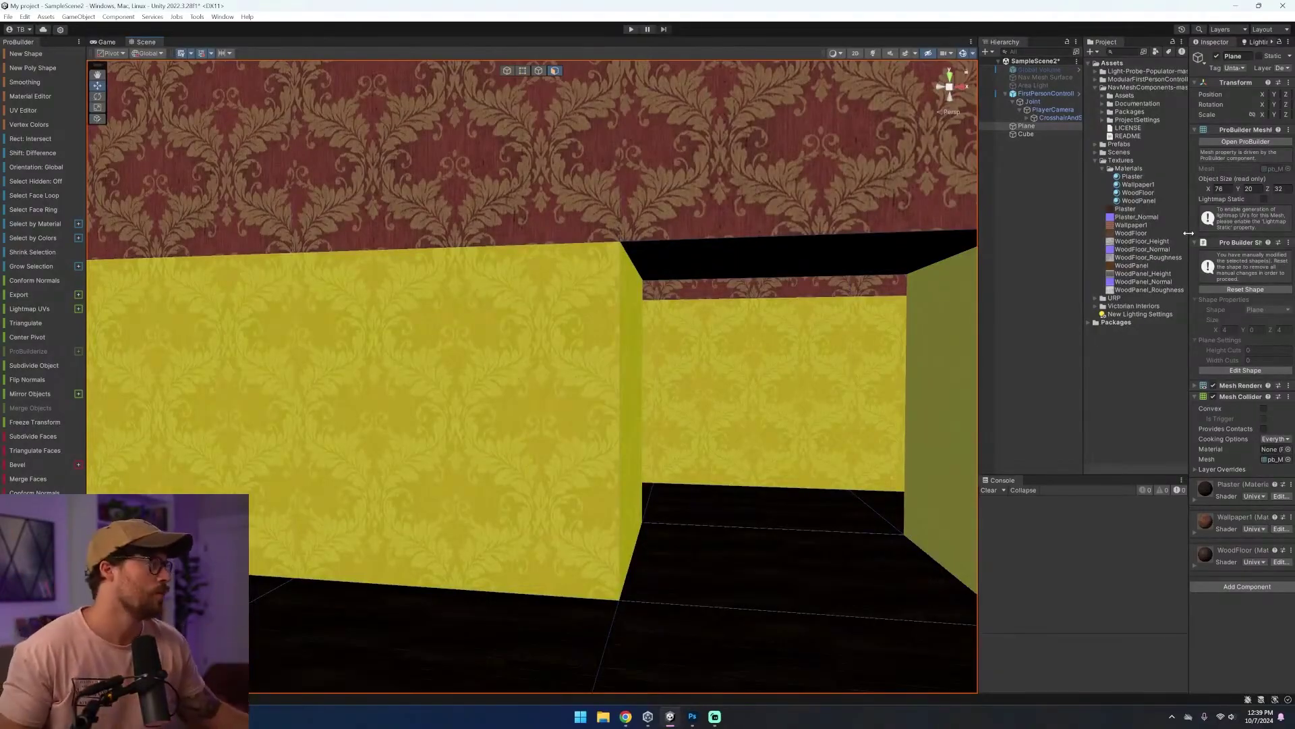
- Apply the WoodPanel material to the selected lower wall faces, deselect them and inspect the panelled room
left_click_drag(1147, 201, 550, 387)
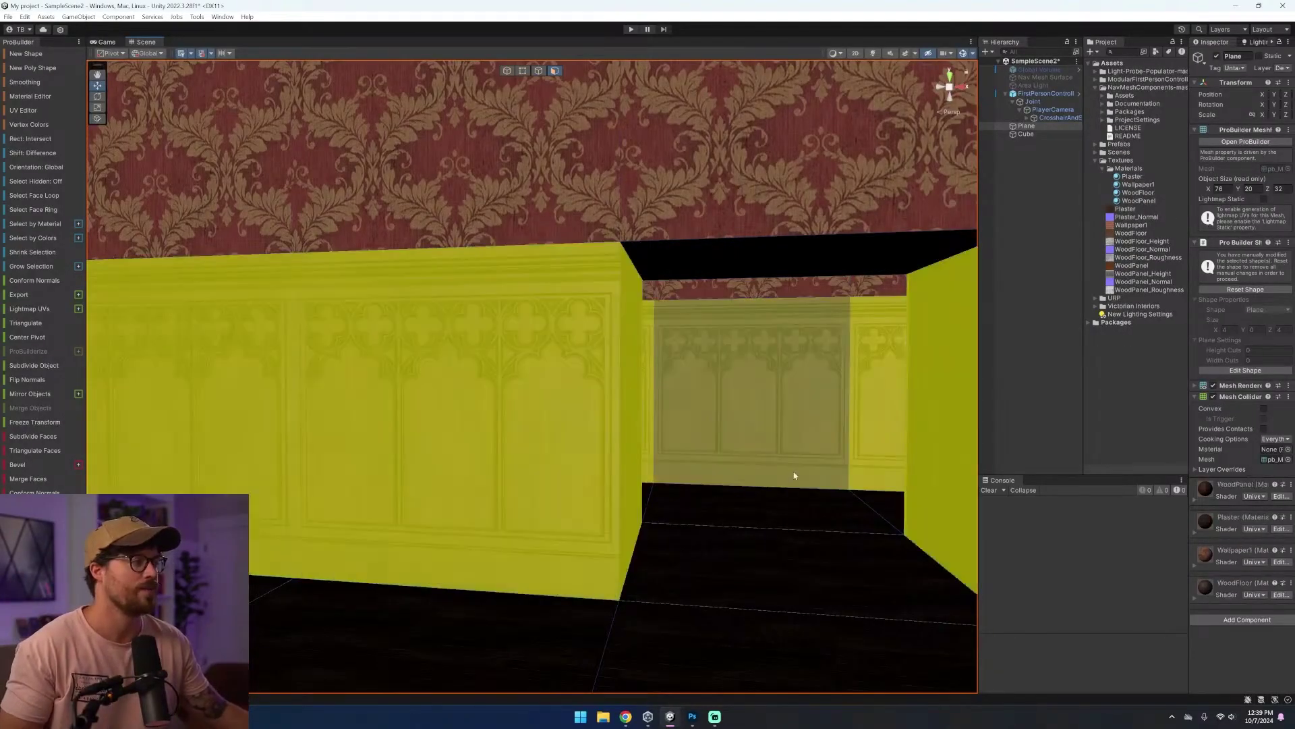
left_click(803, 498)
right_click_drag(807, 499, 1271, 520)
key("w")
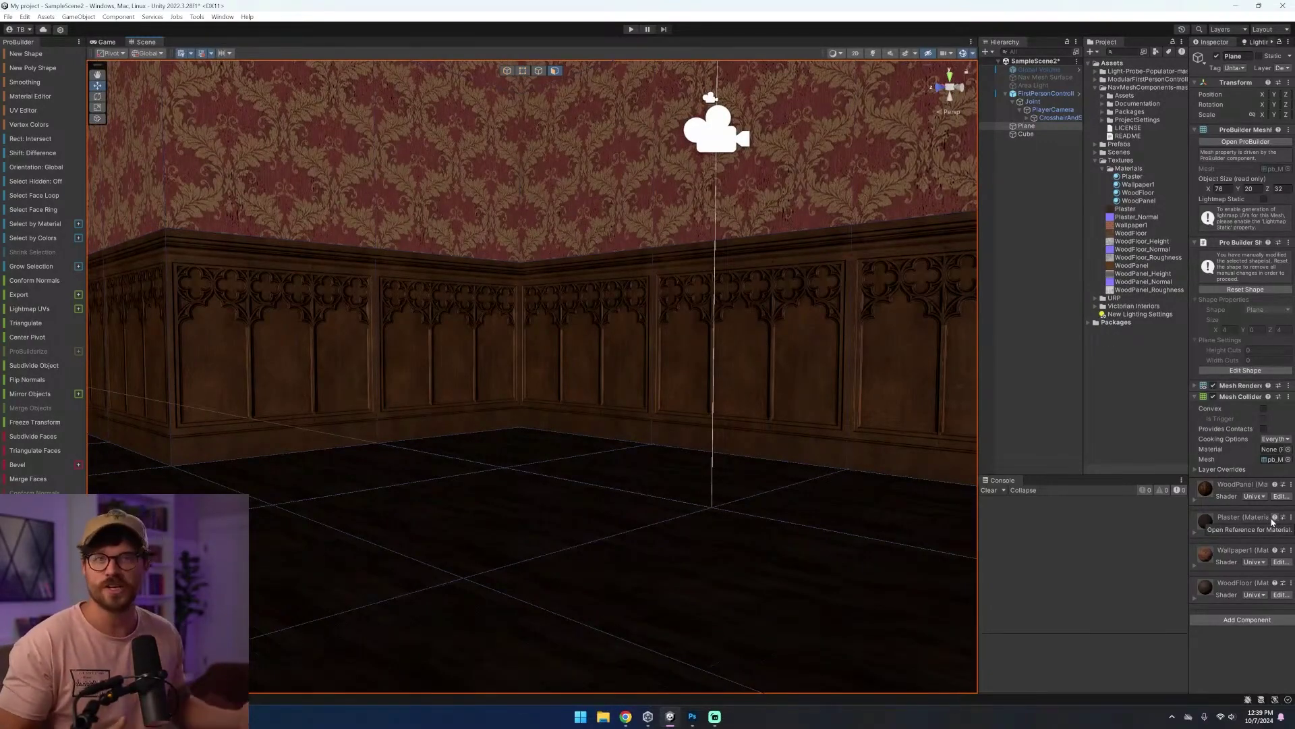
- Add a point light to the scene inside the textured room
left_click(118, 17)
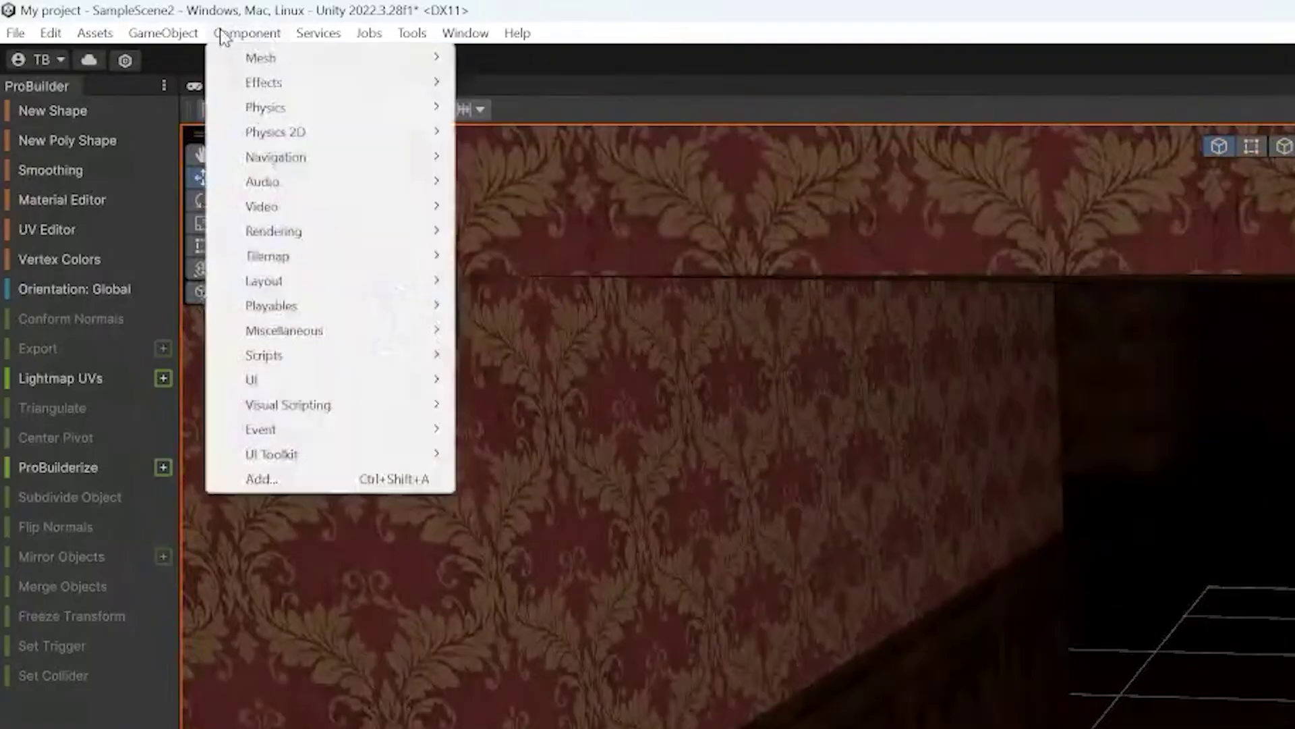
mouse_move(126, 110)
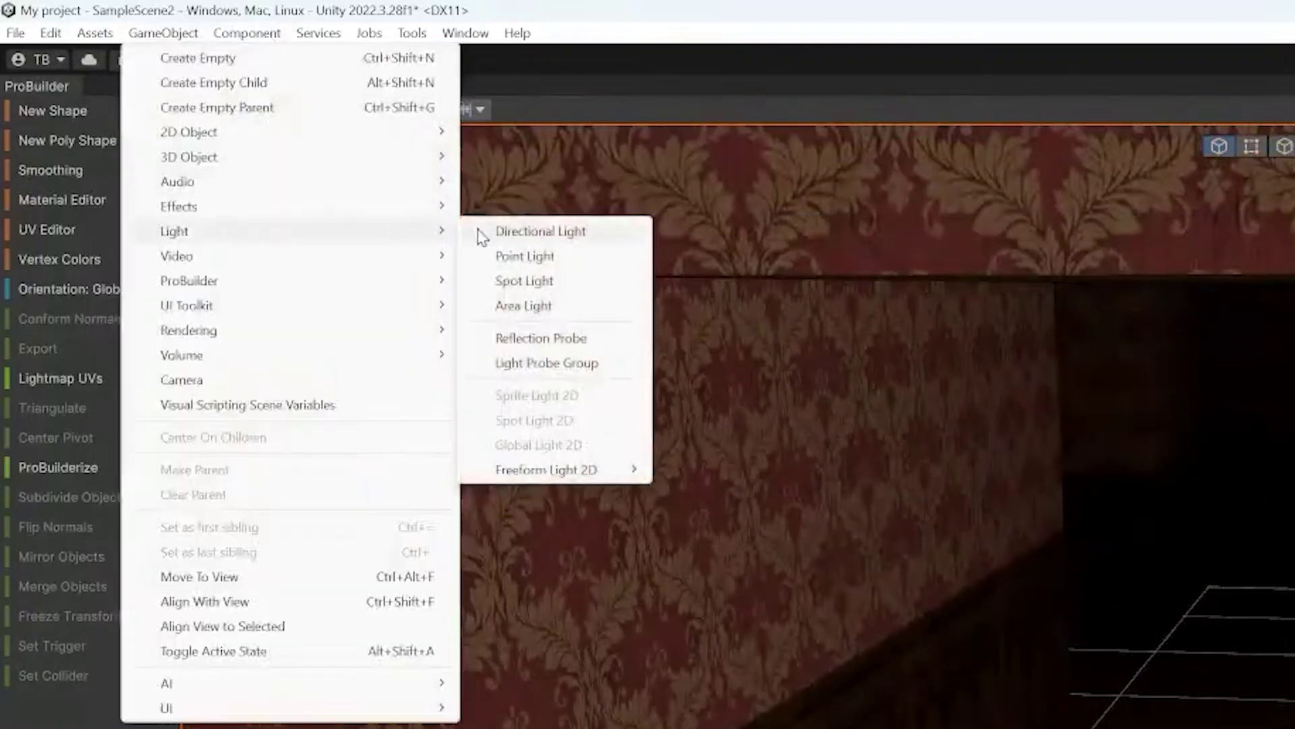
left_click(586, 257)
right_click_drag(610, 327, 800, 627)
right_click_drag(382, 298, 67, 257)
right_click_drag(284, 283, 778, 343)
key("s")
- Enlarge the settings area and lower the HDR intensity of the environment lighting's ambient color
left_click_drag(765, 318, 703, 382)
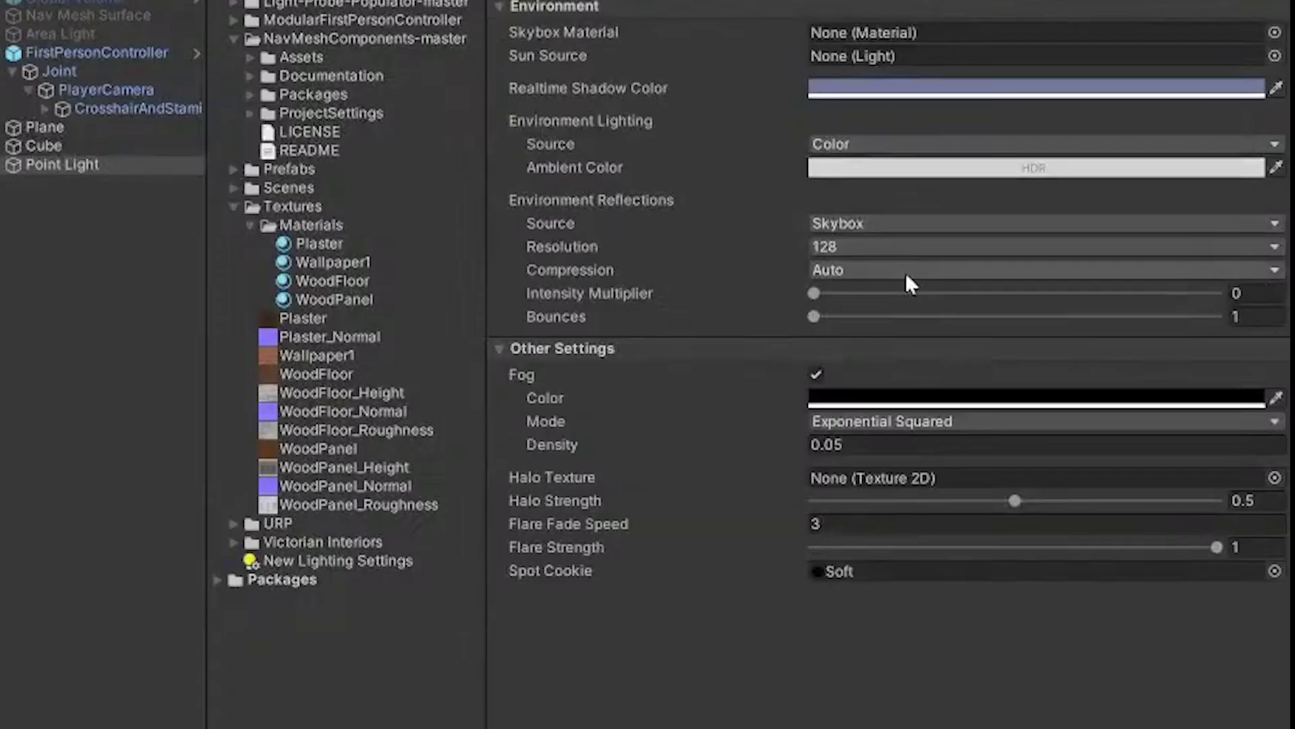
left_click(847, 168)
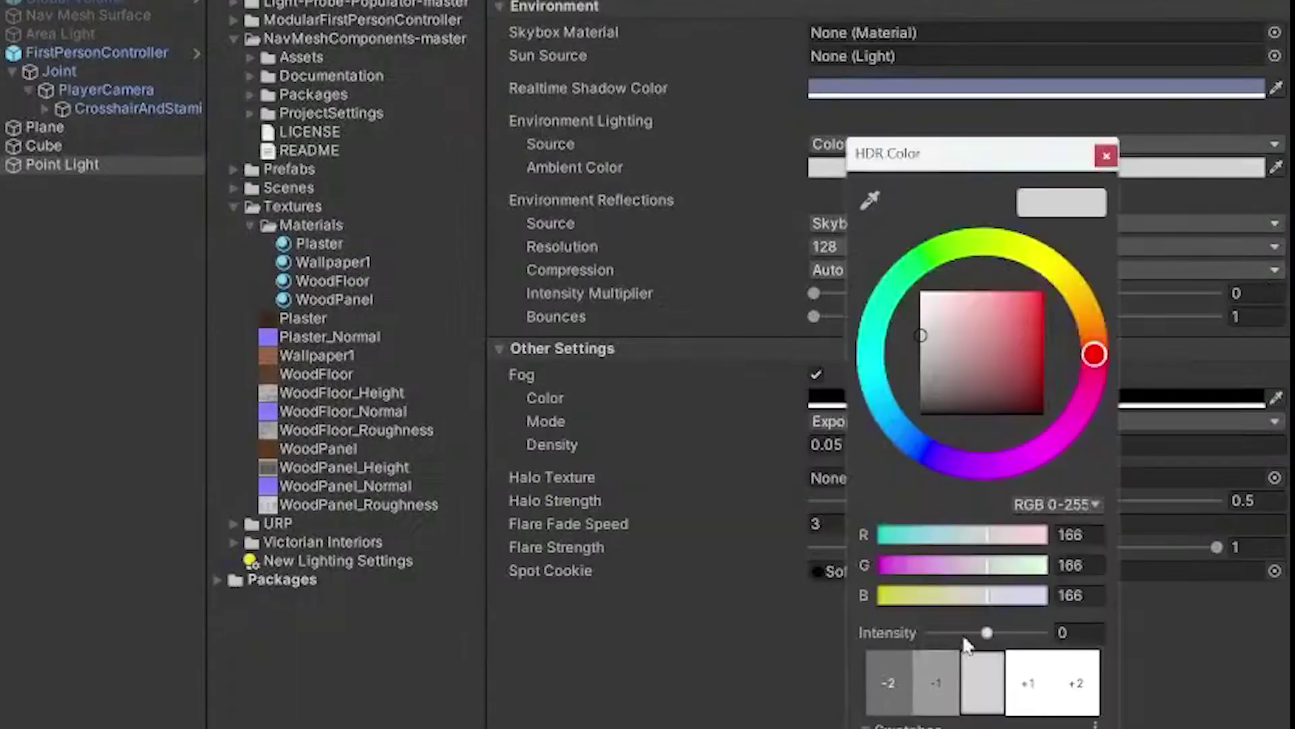
left_click_drag(966, 642, 930, 637)
left_click(1107, 156)
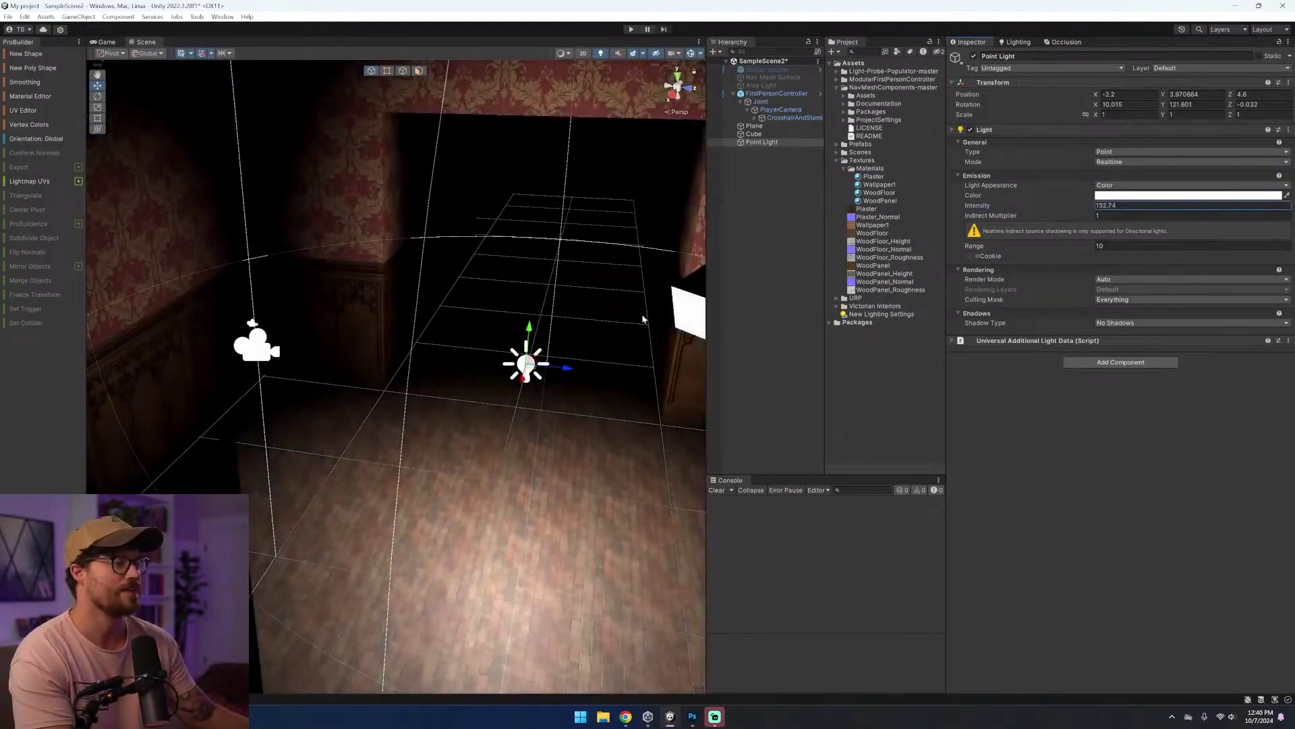
- Raise the point light to Y 6.370664 and increase its range to 272.1421
left_click_drag(530, 332, 544, 211)
right_click_drag(551, 218, 543, 276)
key("w")
left_click_drag(535, 216, 945, 194)
right_click_drag(169, 250, 570, 296)
key("s")
key("w")
- Tint the point light warm white with RGB 255, 242, 215, enlarge the Scene view and check the lit walls
left_click(1168, 196)
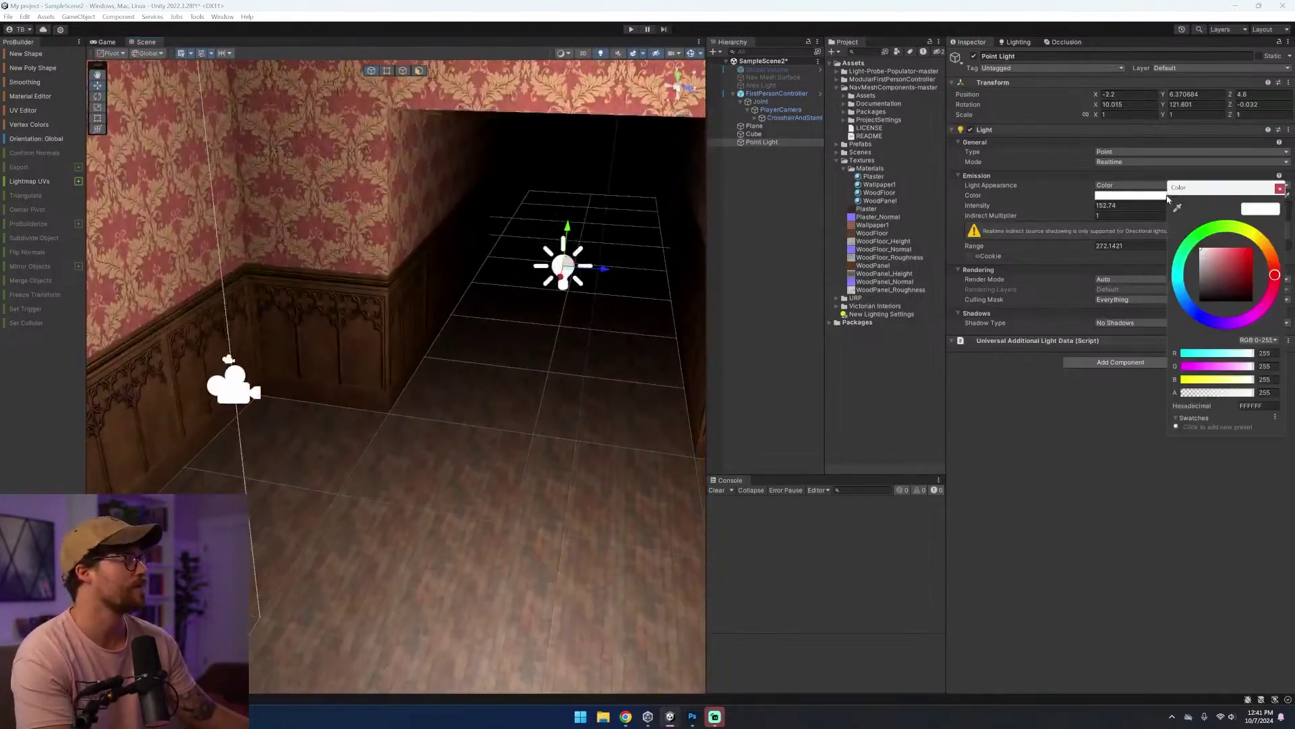
left_click_drag(1205, 265, 1207, 248)
left_click(1266, 246)
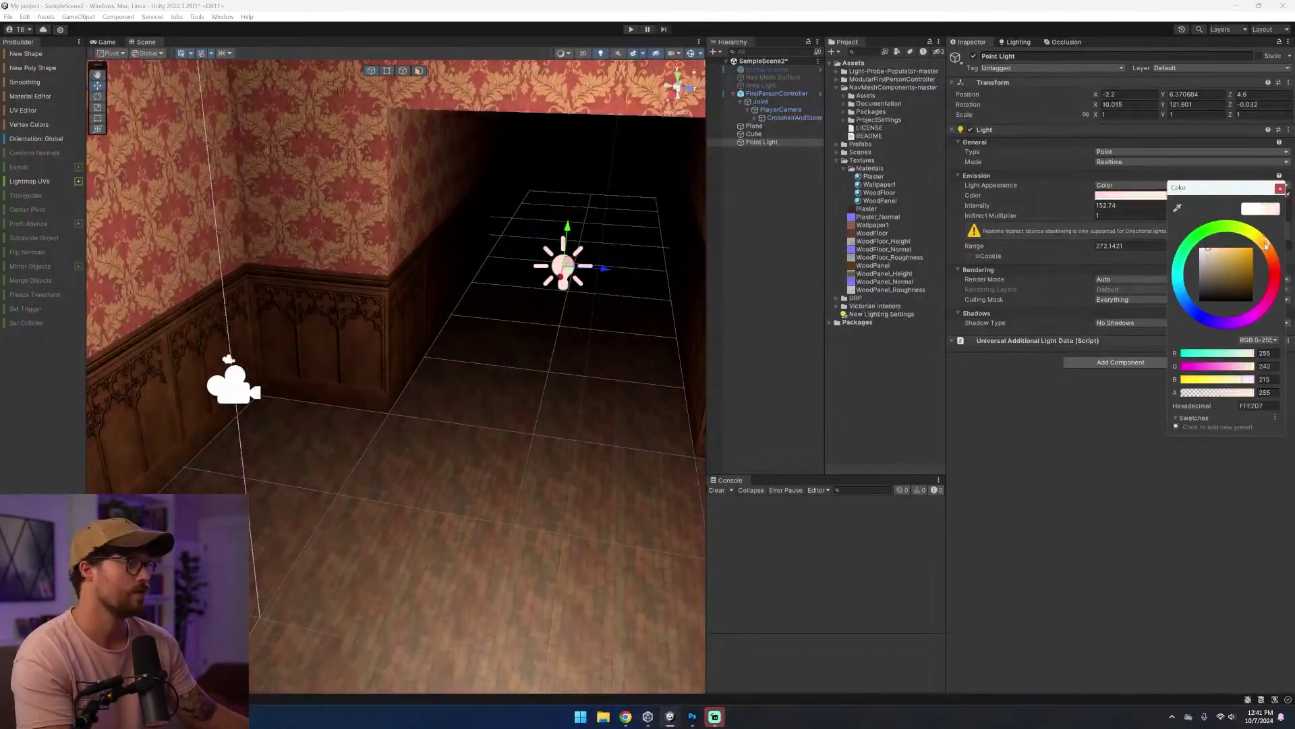
left_click(1280, 189)
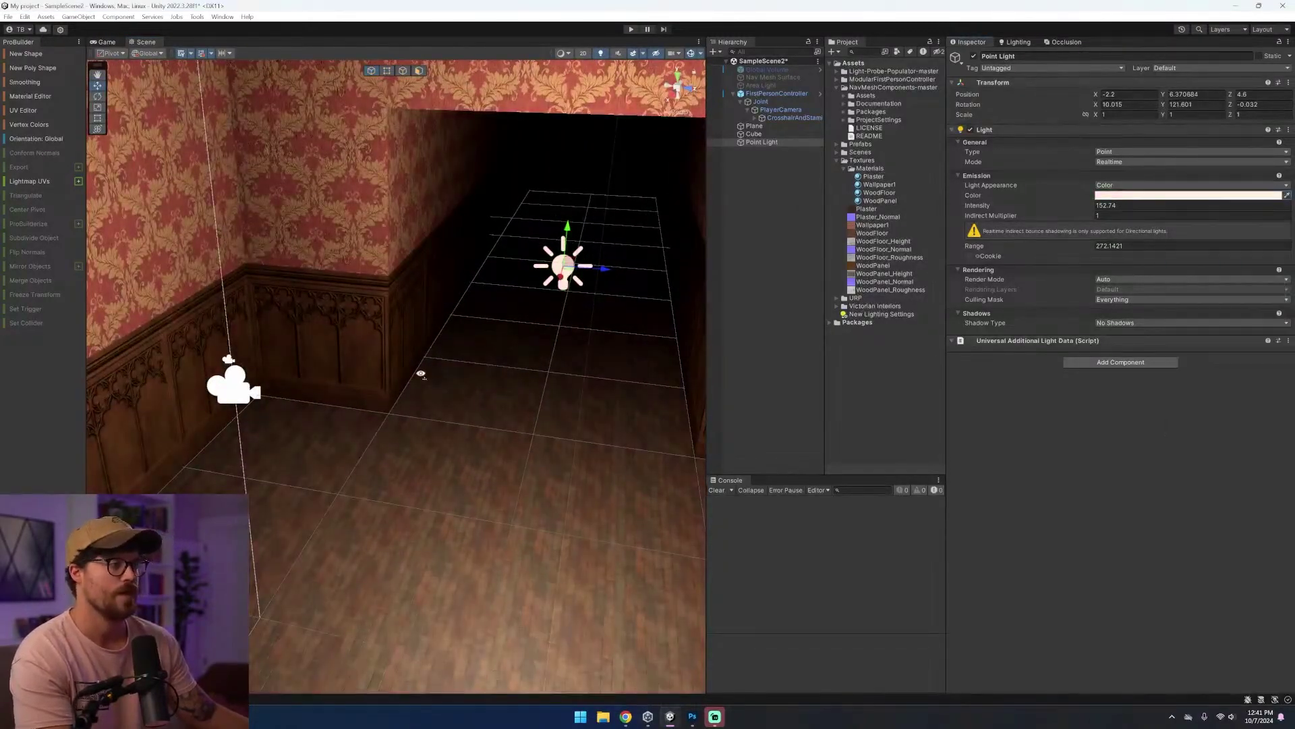
right_click_drag(421, 374, 351, 240)
key("w")
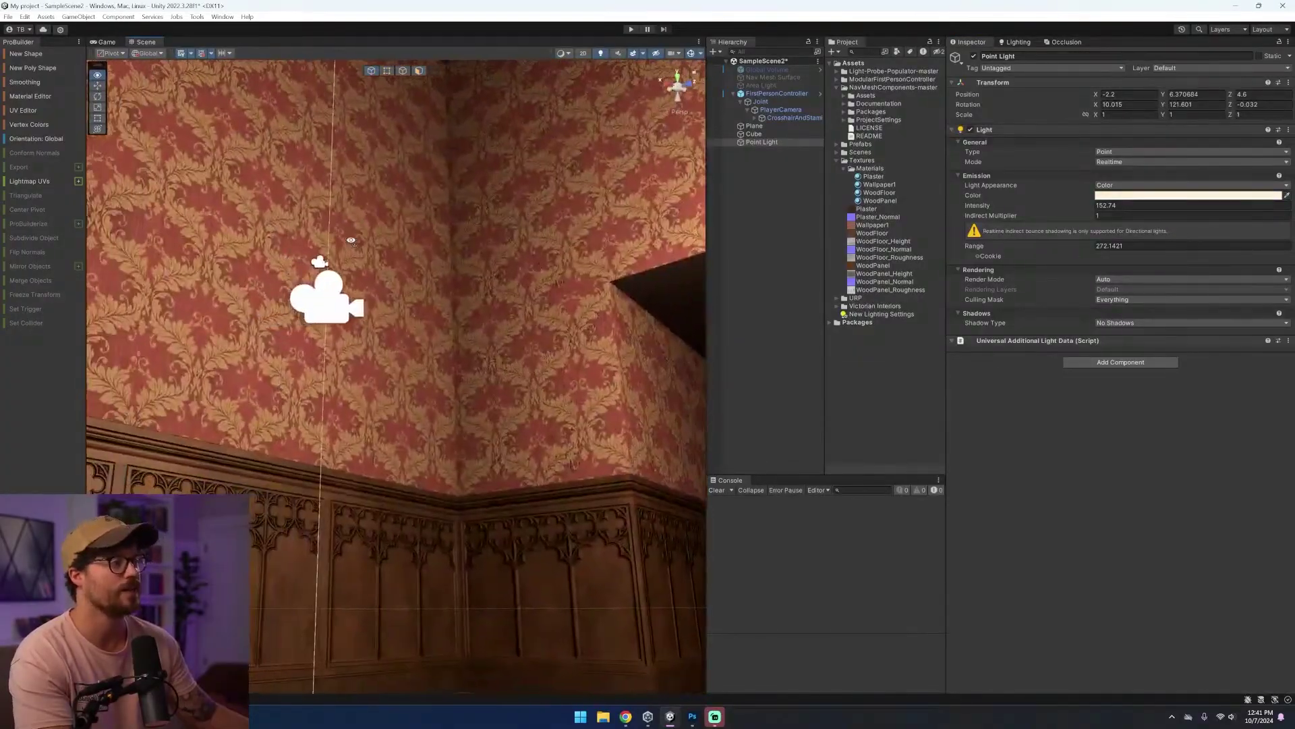
left_click_drag(704, 248, 989, 248)
right_click_drag(832, 289, 1036, 291)
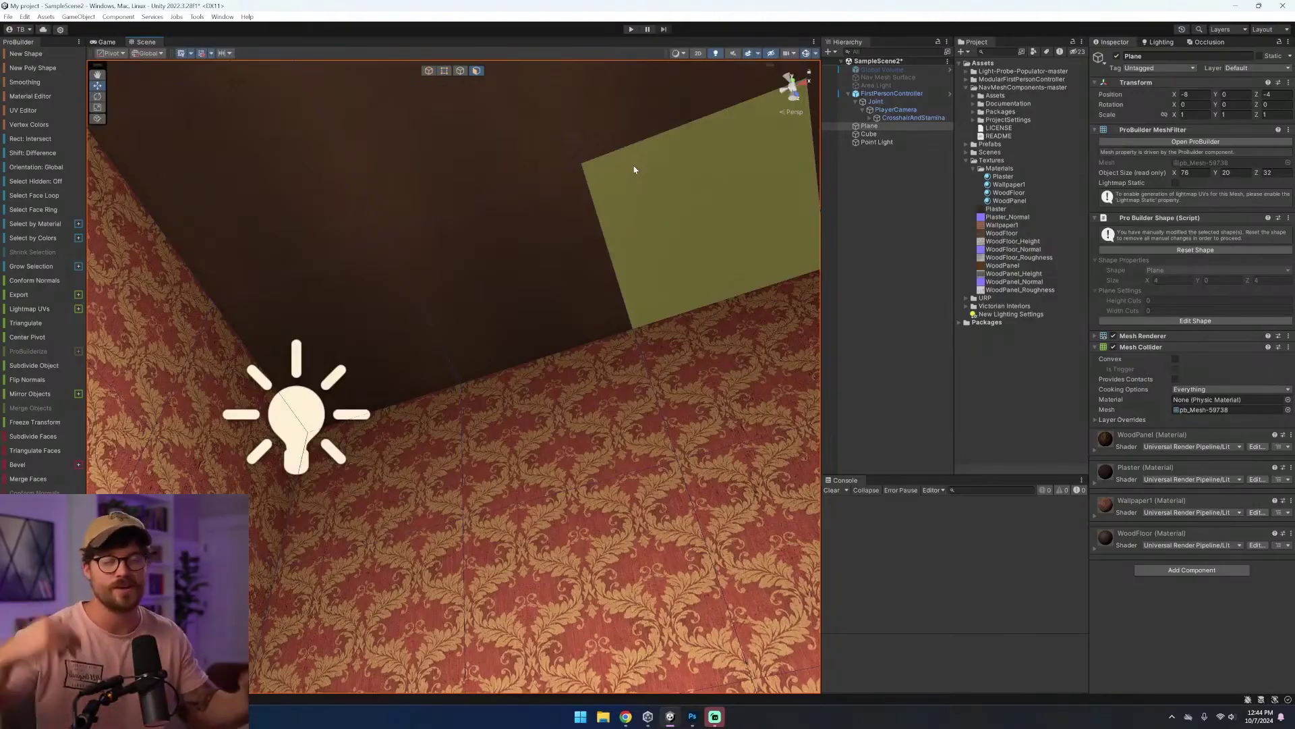
- Switch the level mesh to edge selection and select a vertical wall edge just below the ceiling
left_click_drag(634, 169, 477, 102)
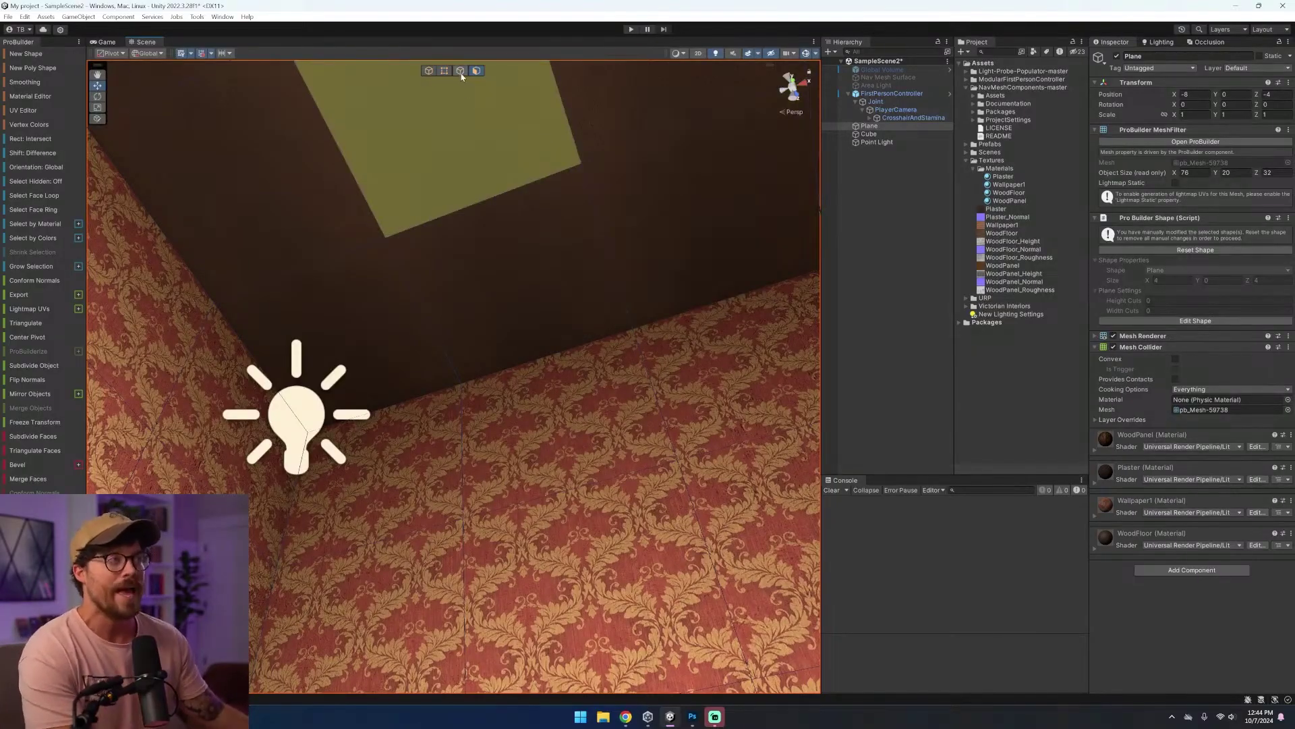
left_click(461, 72)
left_click(641, 378)
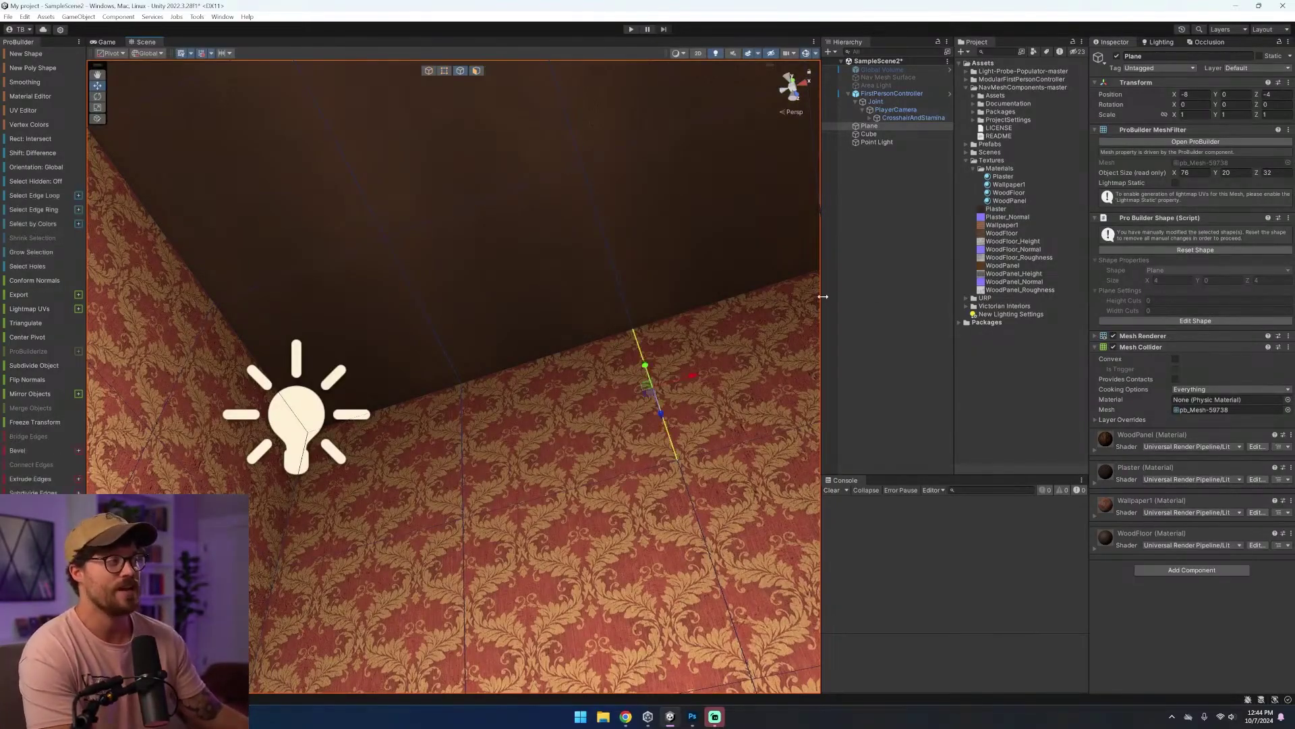
left_click_drag(823, 296, 1129, 296)
right_click_drag(945, 290, 701, 353)
key("s")
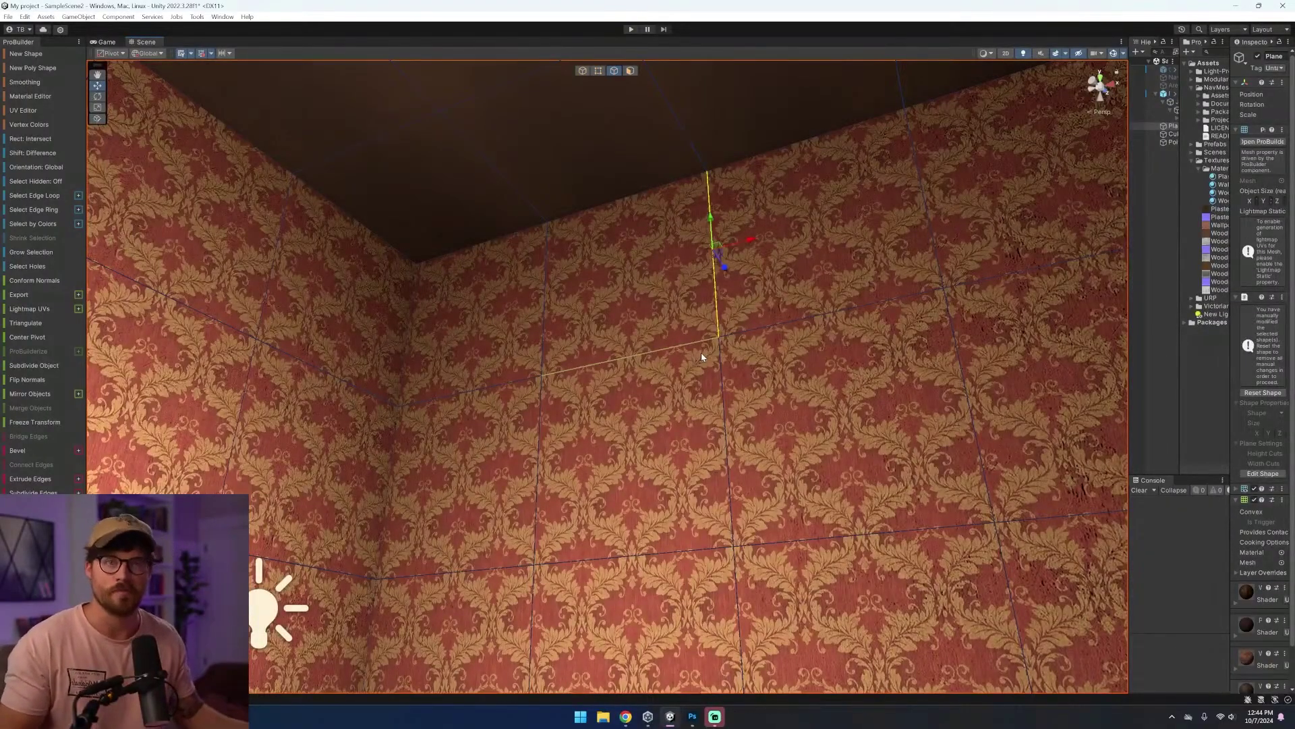
right_click_drag(701, 352, 871, 384)
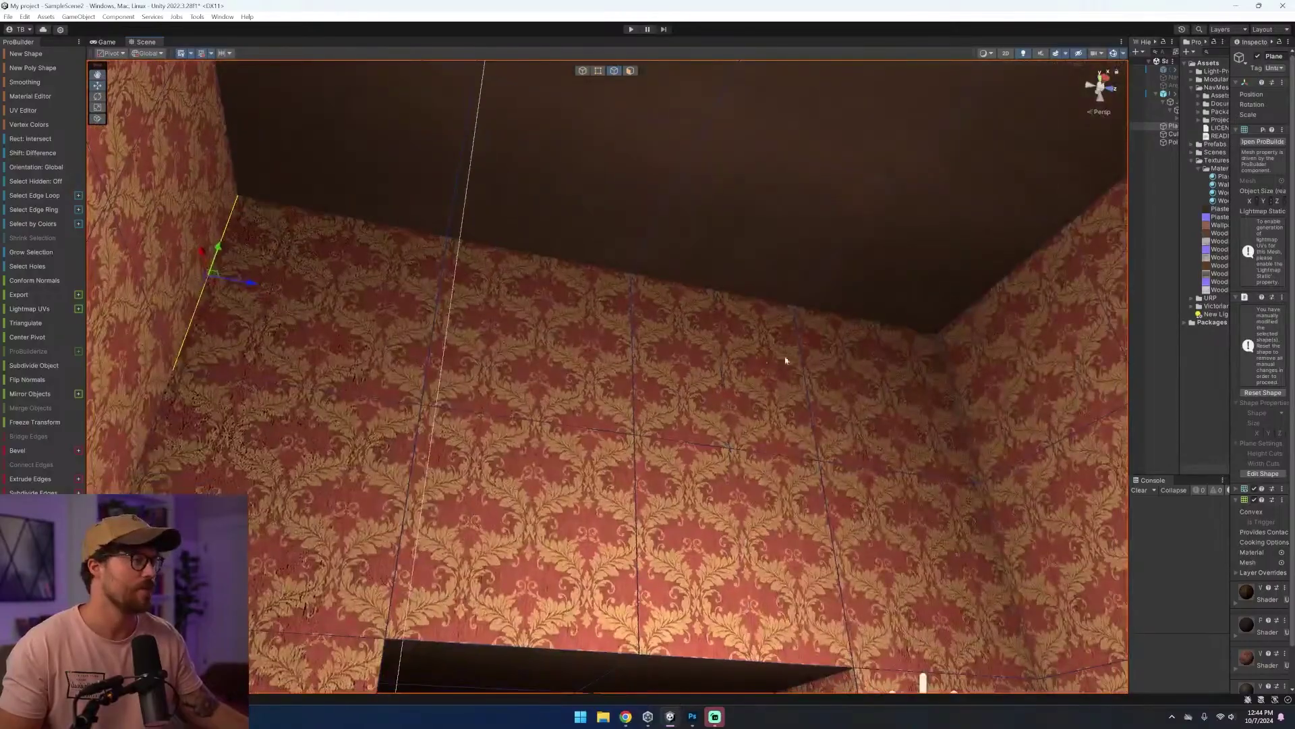
- Insert an edge loop through the uppermost wall row and move it up to just beneath the ceiling
left_click(804, 378)
left_click(632, 364)
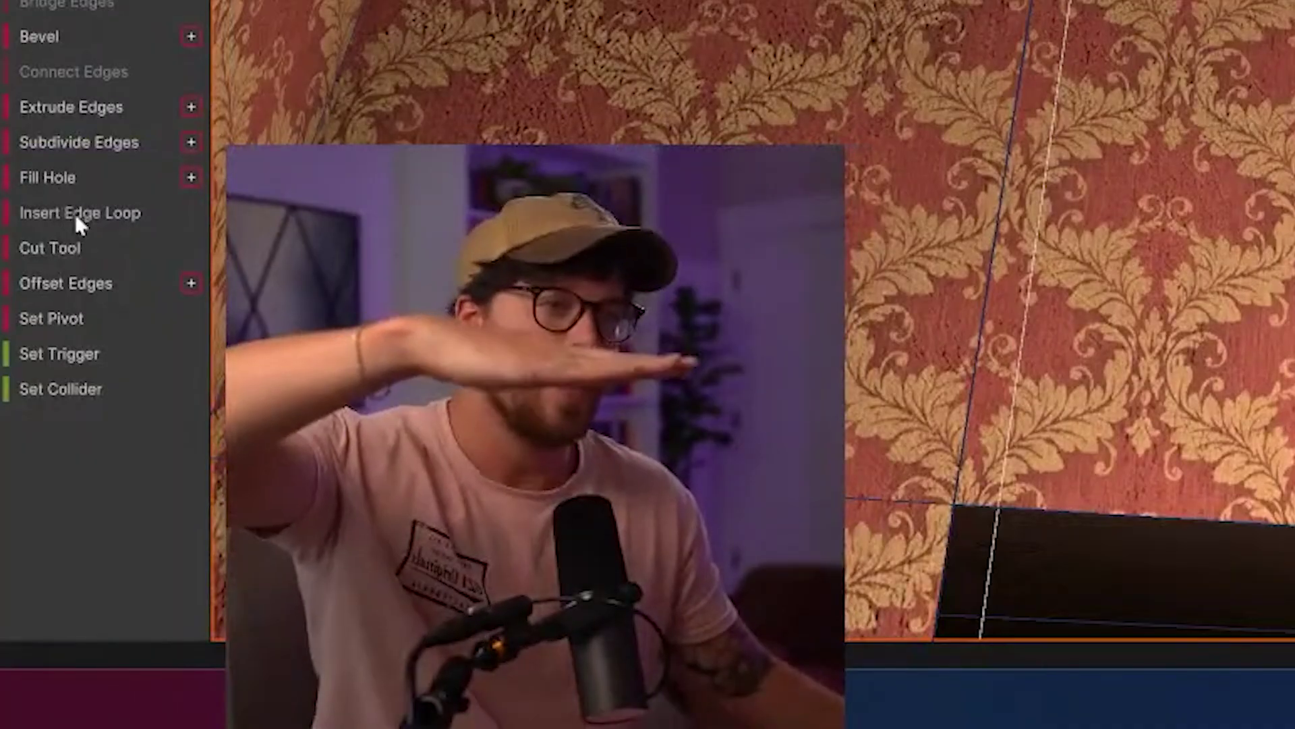
left_click(75, 213)
right_click_drag(513, 412, 798, 332)
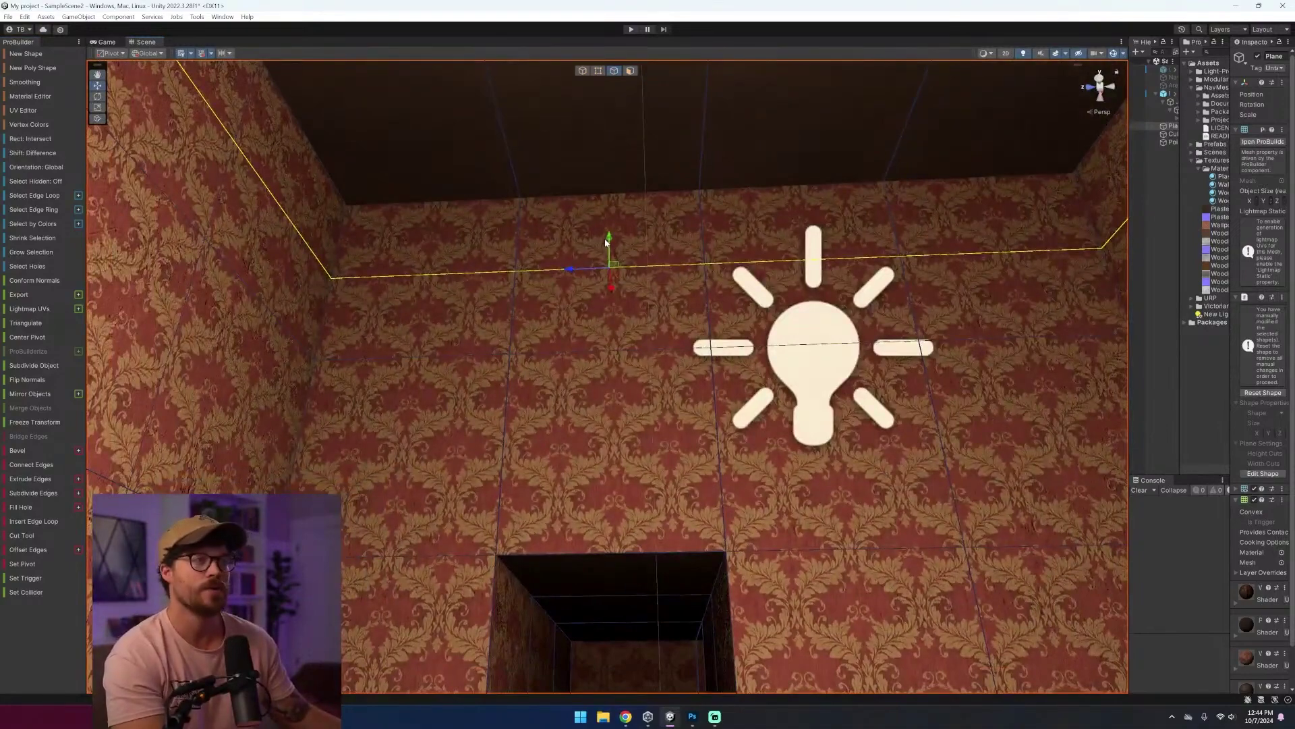
left_click_drag(608, 243, 609, 338)
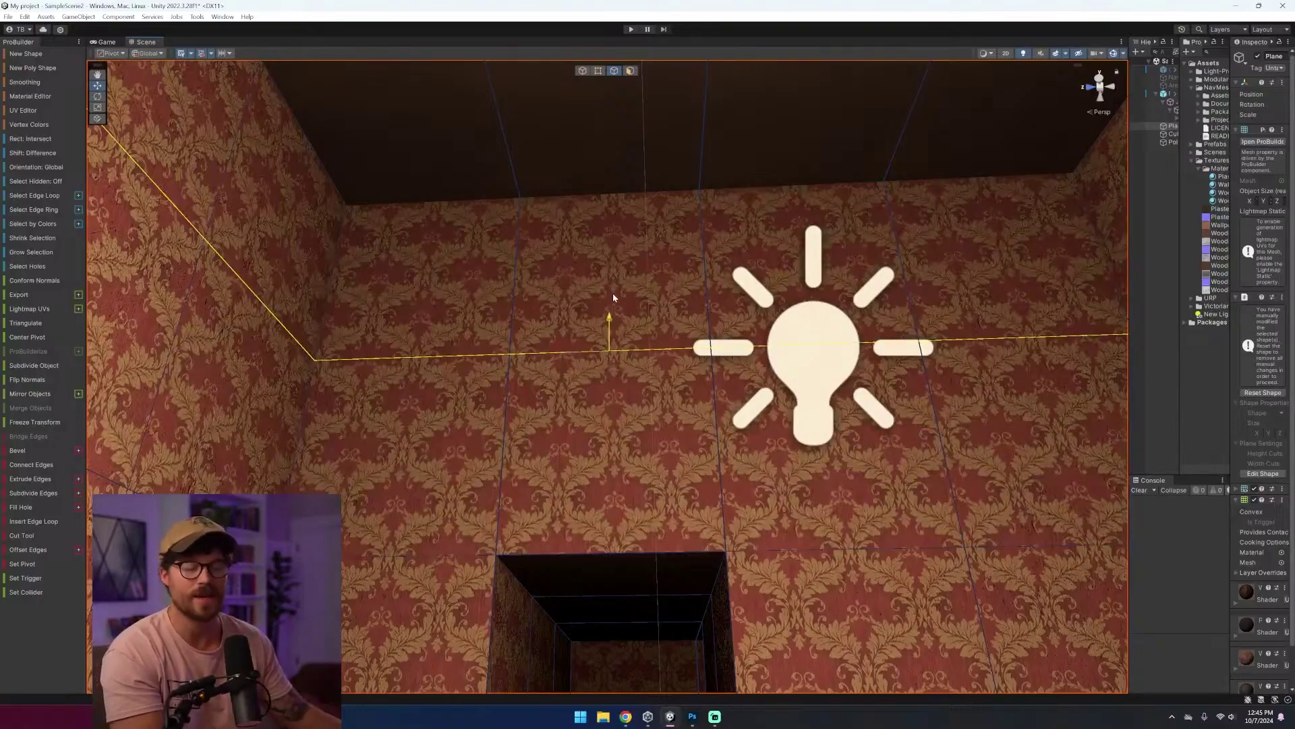
left_click_drag(614, 294, 628, 176)
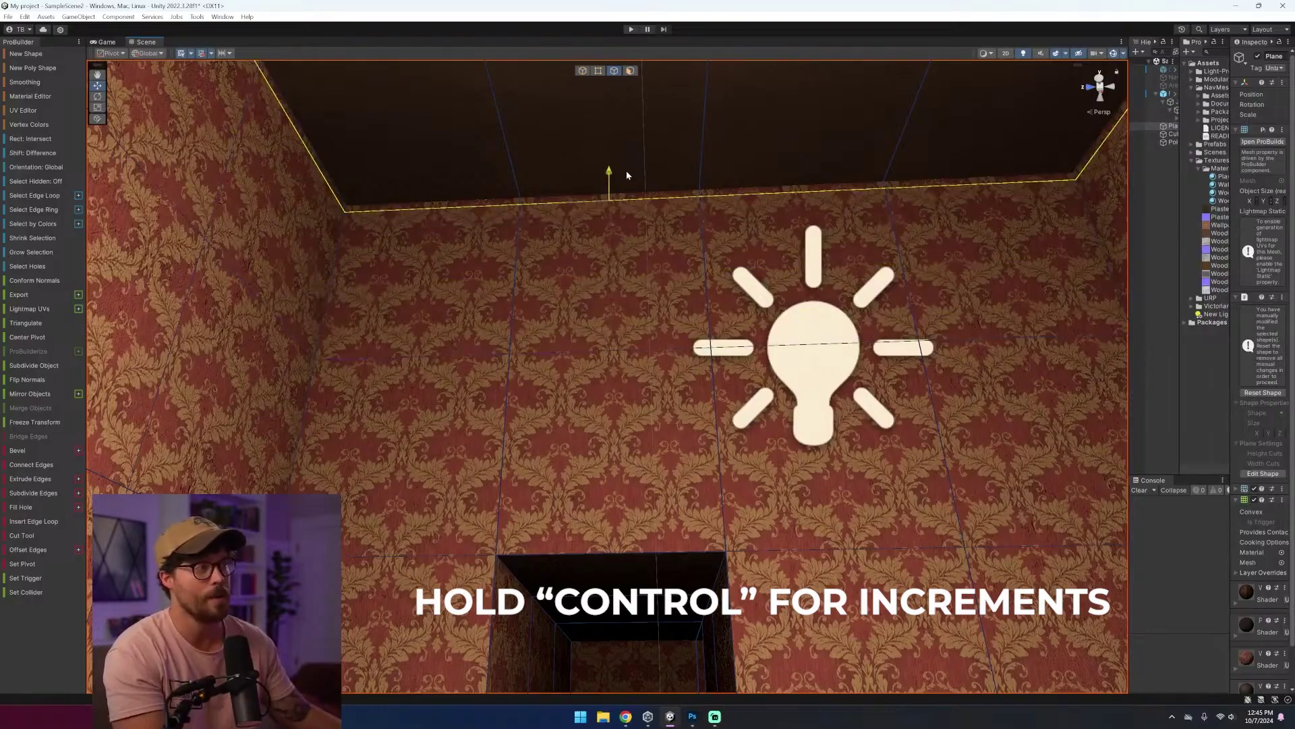
- Switch to face selection and select the full loop of narrow wall faces directly under the ceiling
left_click(630, 71)
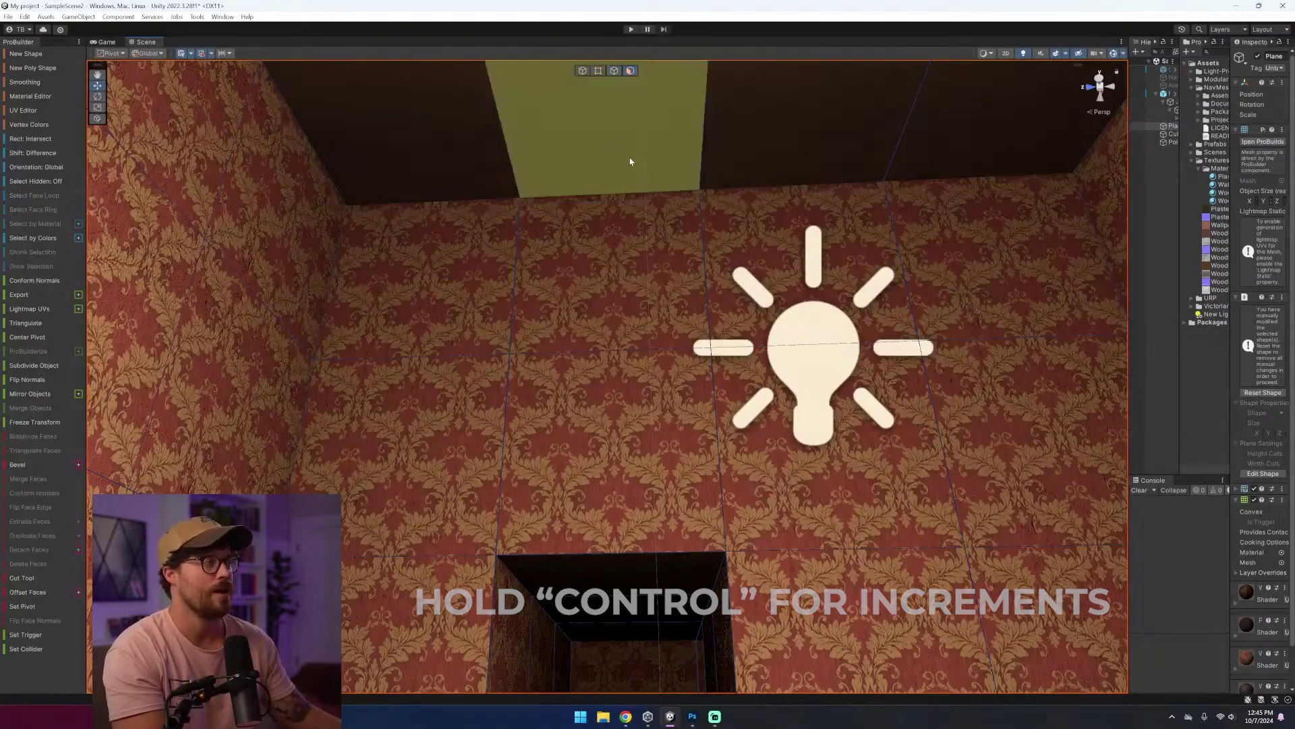
left_click(609, 199)
left_click(608, 200)
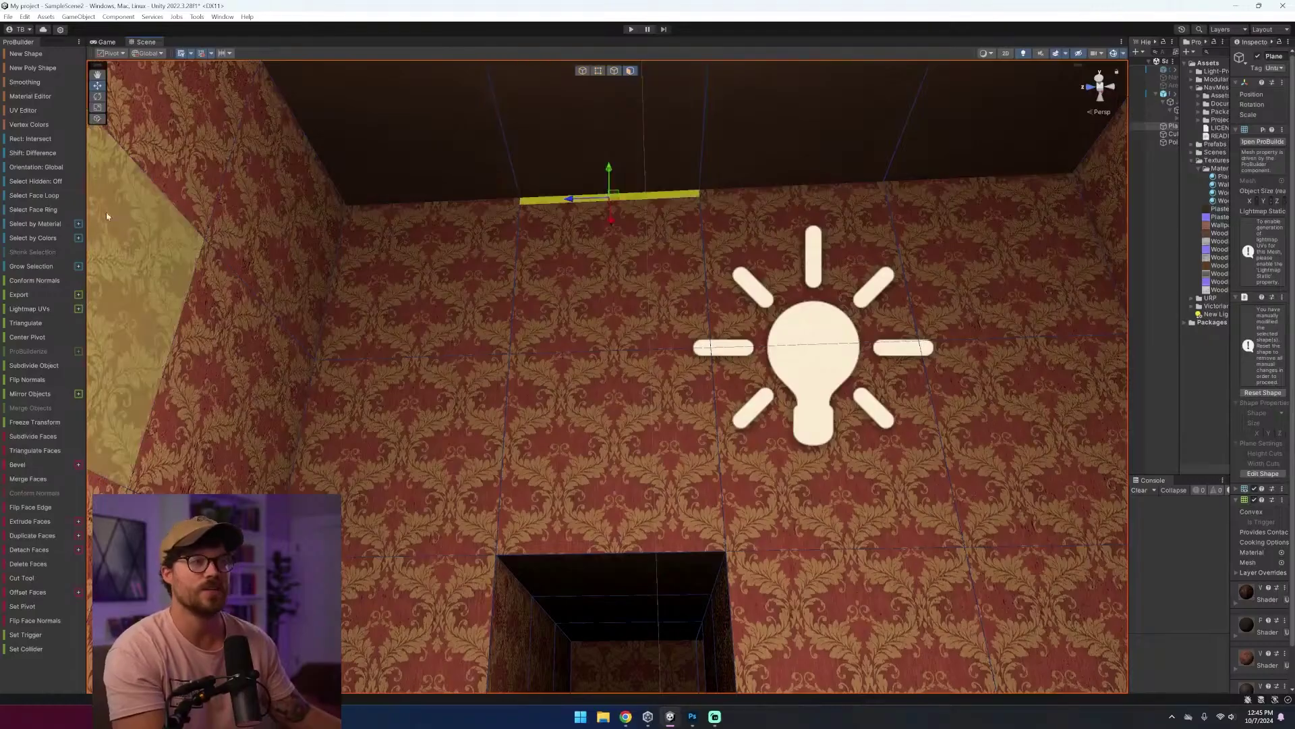
left_click(42, 197)
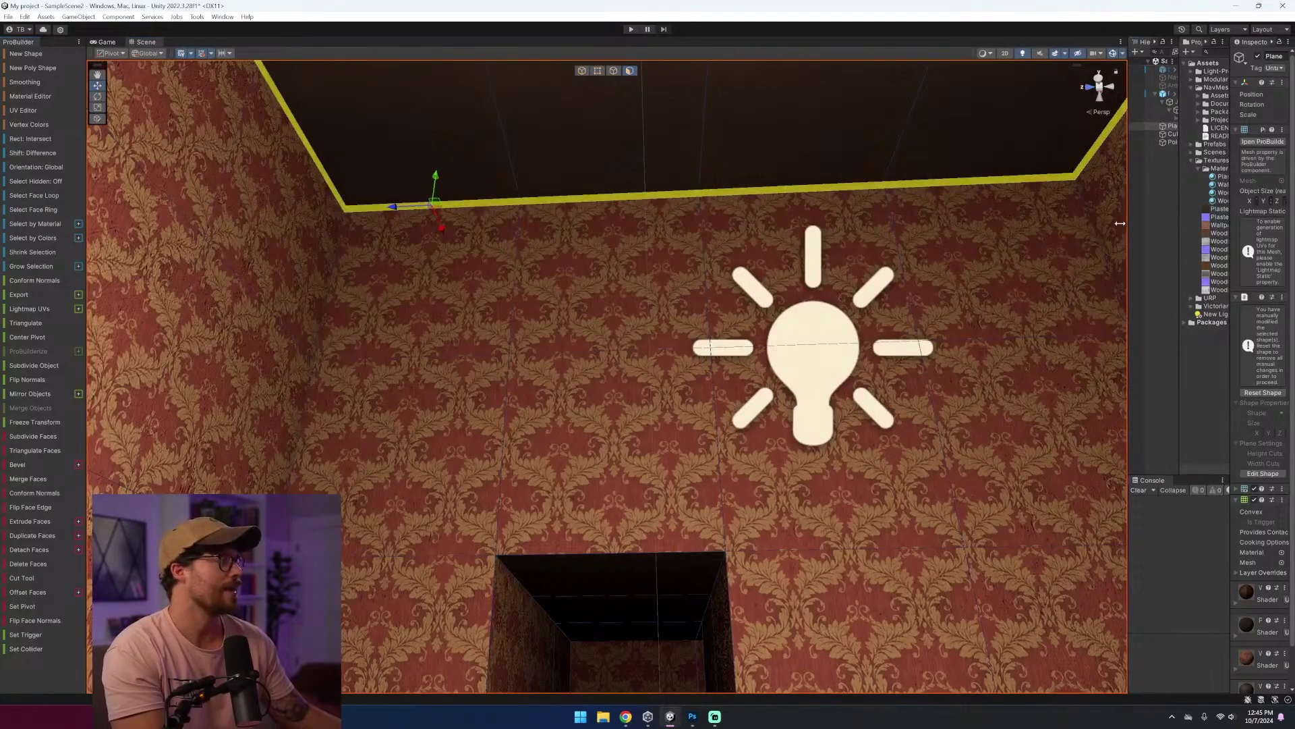
- Narrow the enlarged Scene view to restore room for the Hierarchy and Project panels
left_click_drag(1120, 223, 824, 233)
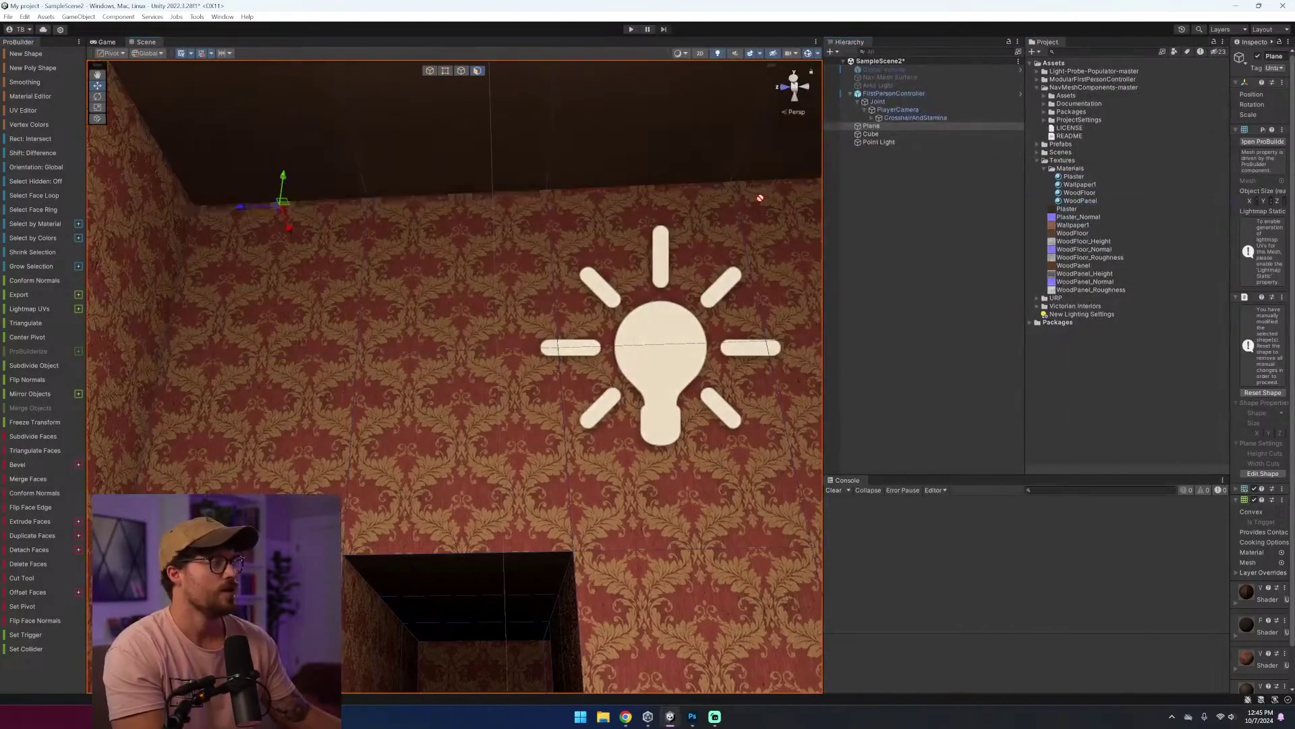
right_click_drag(370, 306, 1215, 513)
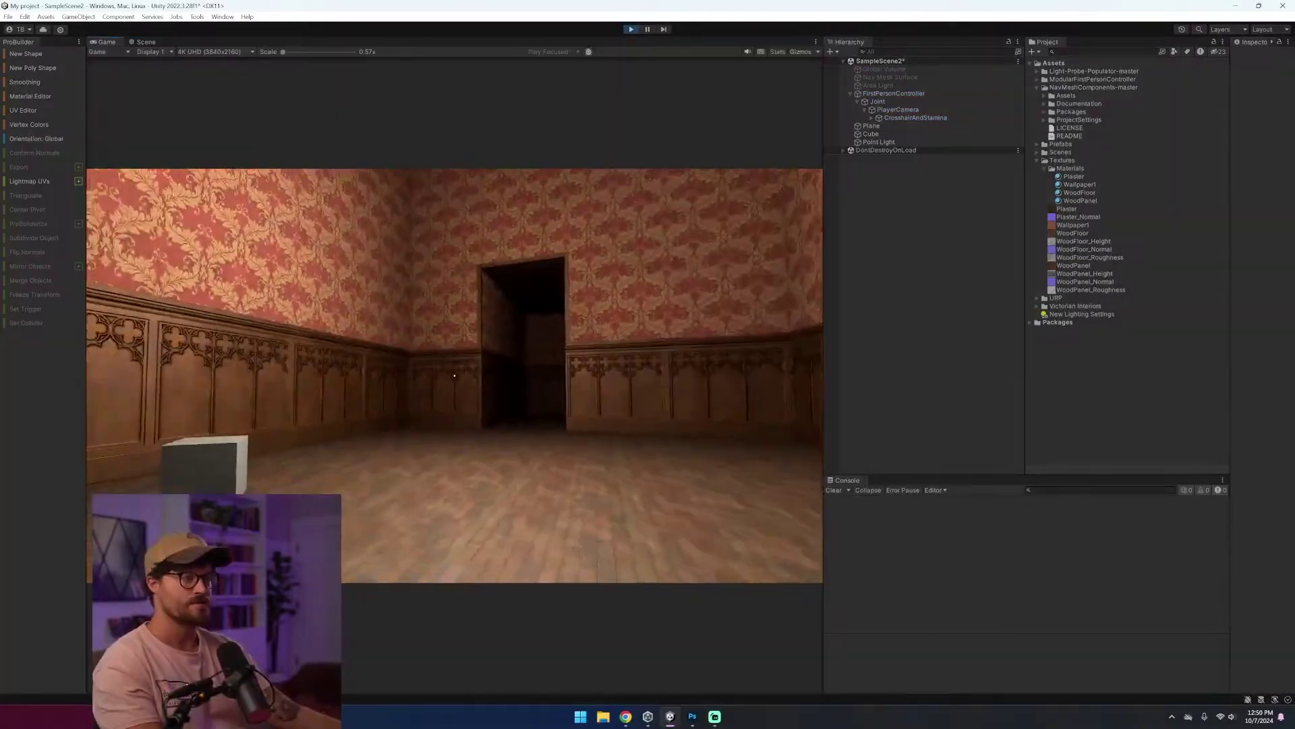
- Play-test the level by walking through the wallpapered room and the dark hallway to check textures and lighting, and stop the game
key("w")
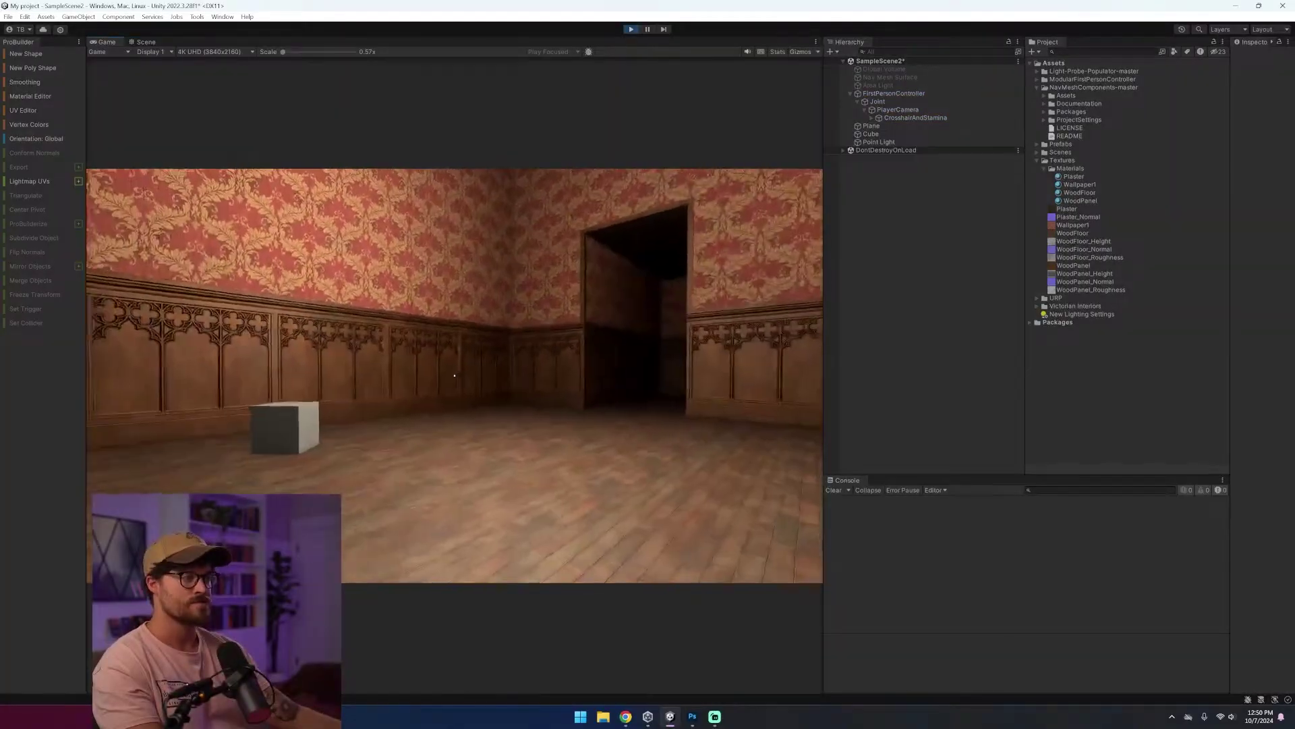
key("w")
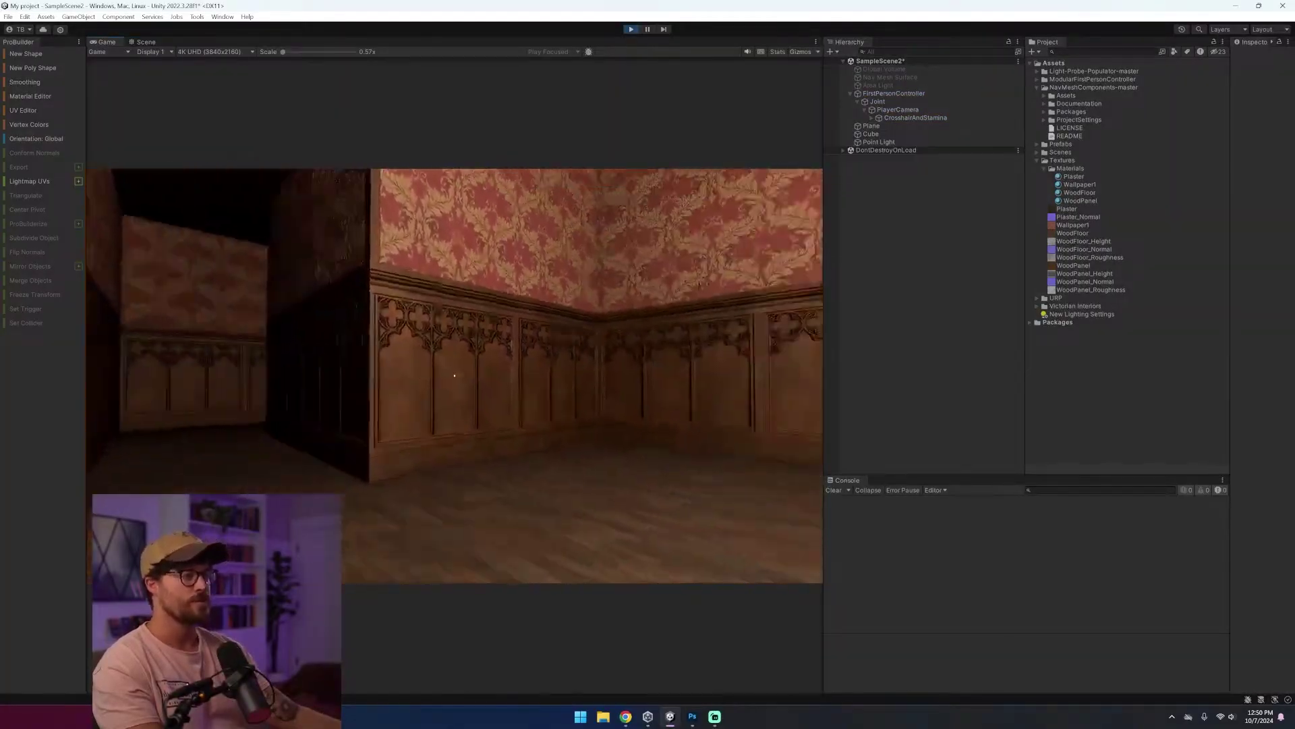
key("w")
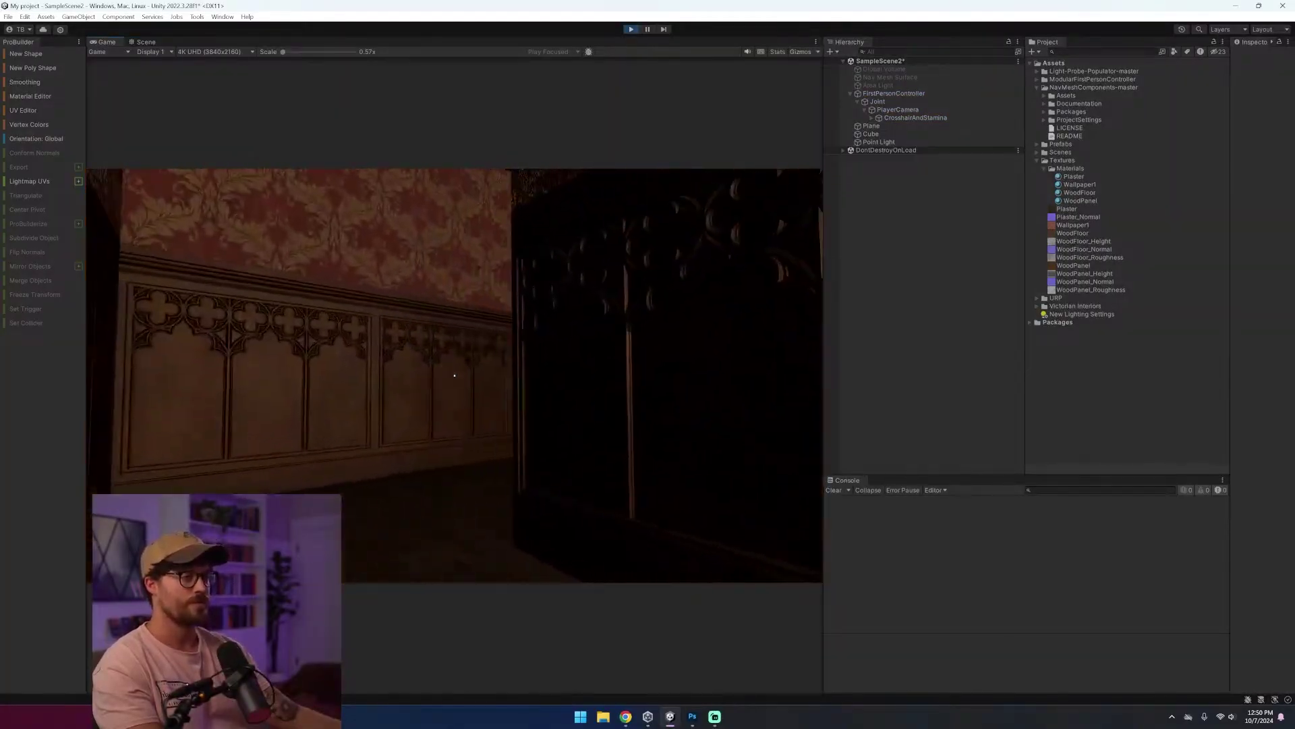
key("w")
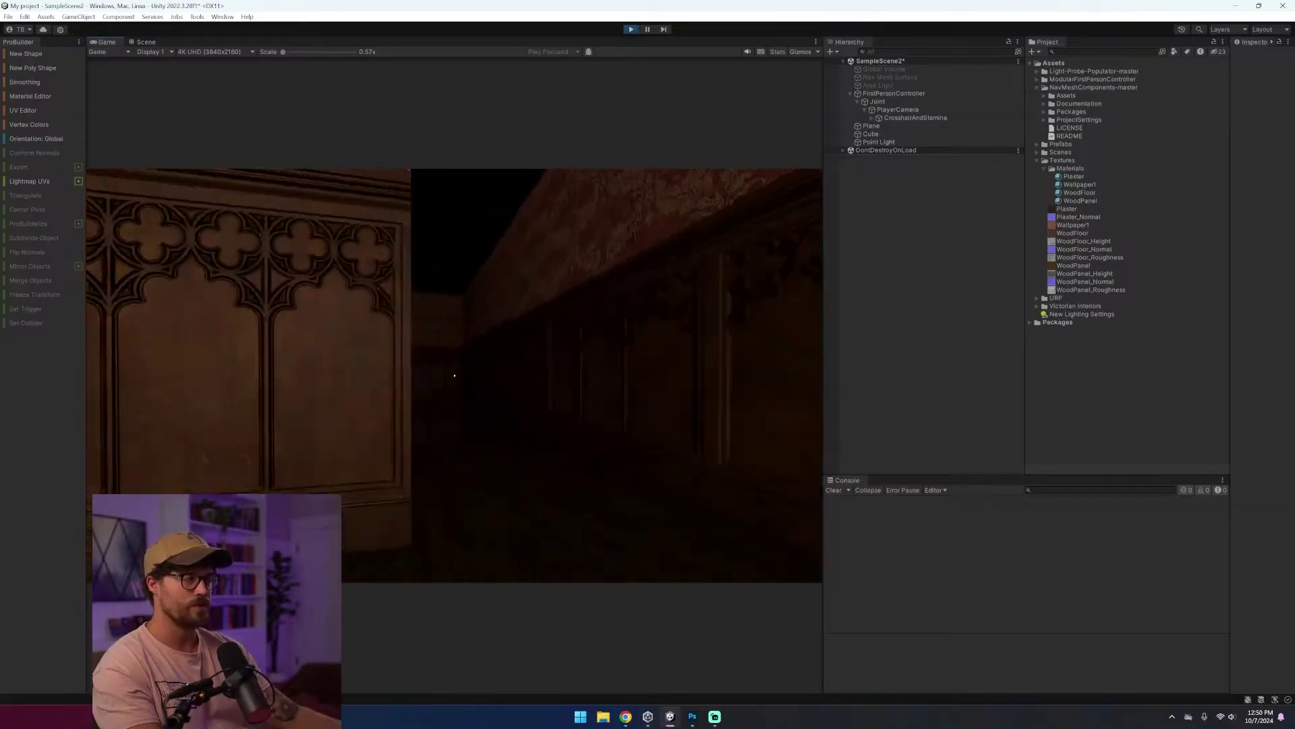
key("w")
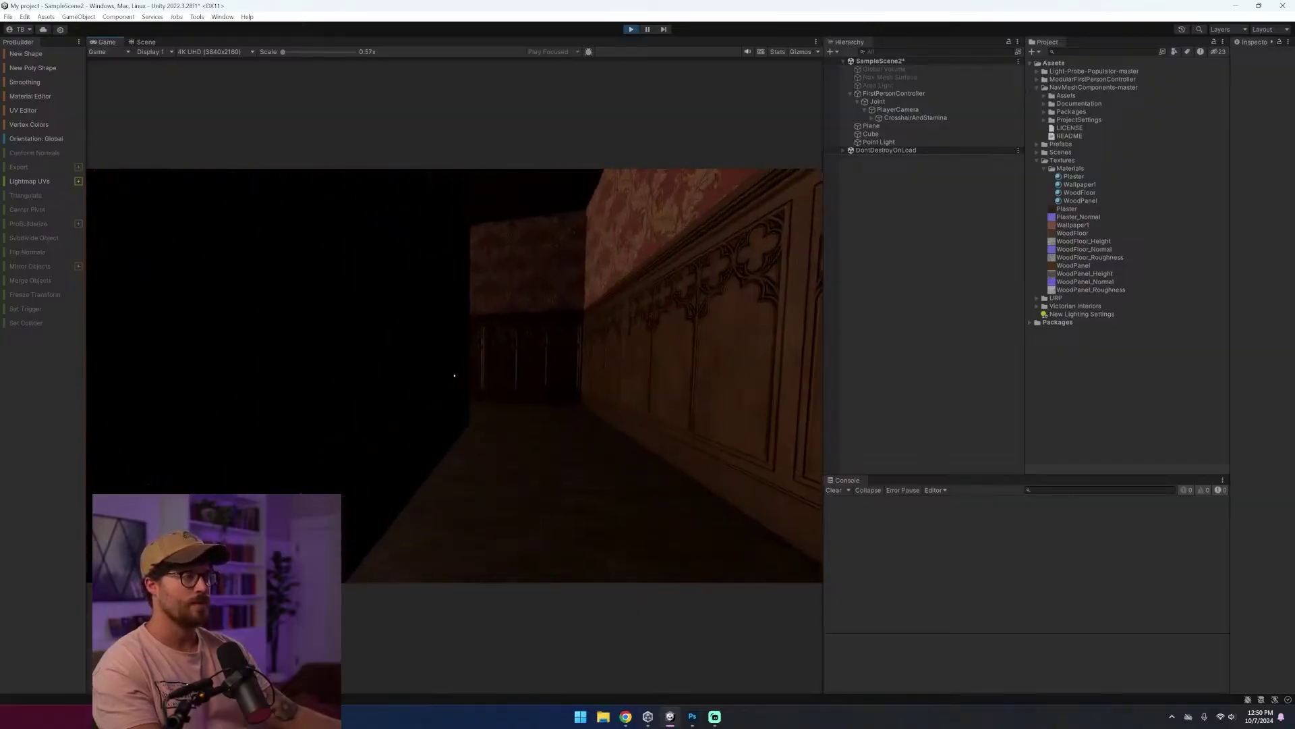
key("w")
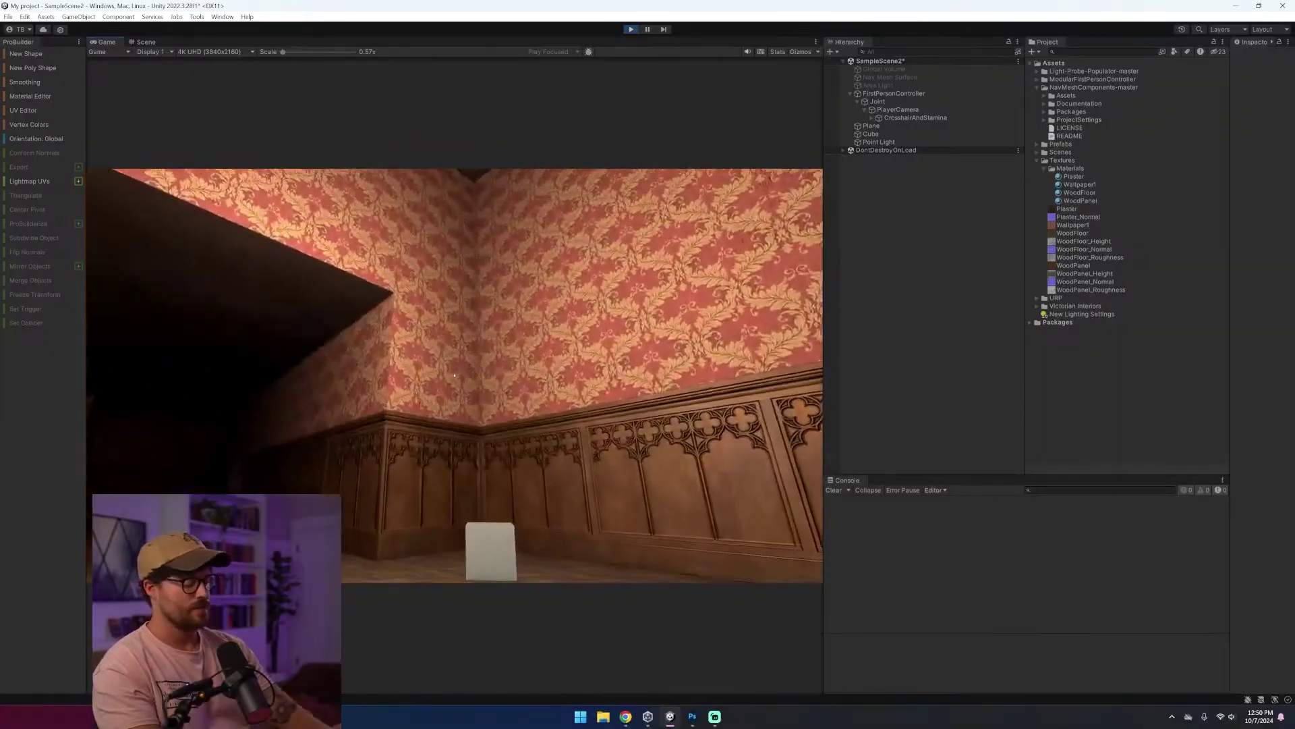
key("ctrl+p")
- Select the level mesh's floor face just inside the doorway, between the wood-panelled walls, in face selection mode
right_click_drag(566, 478, 668, 680)
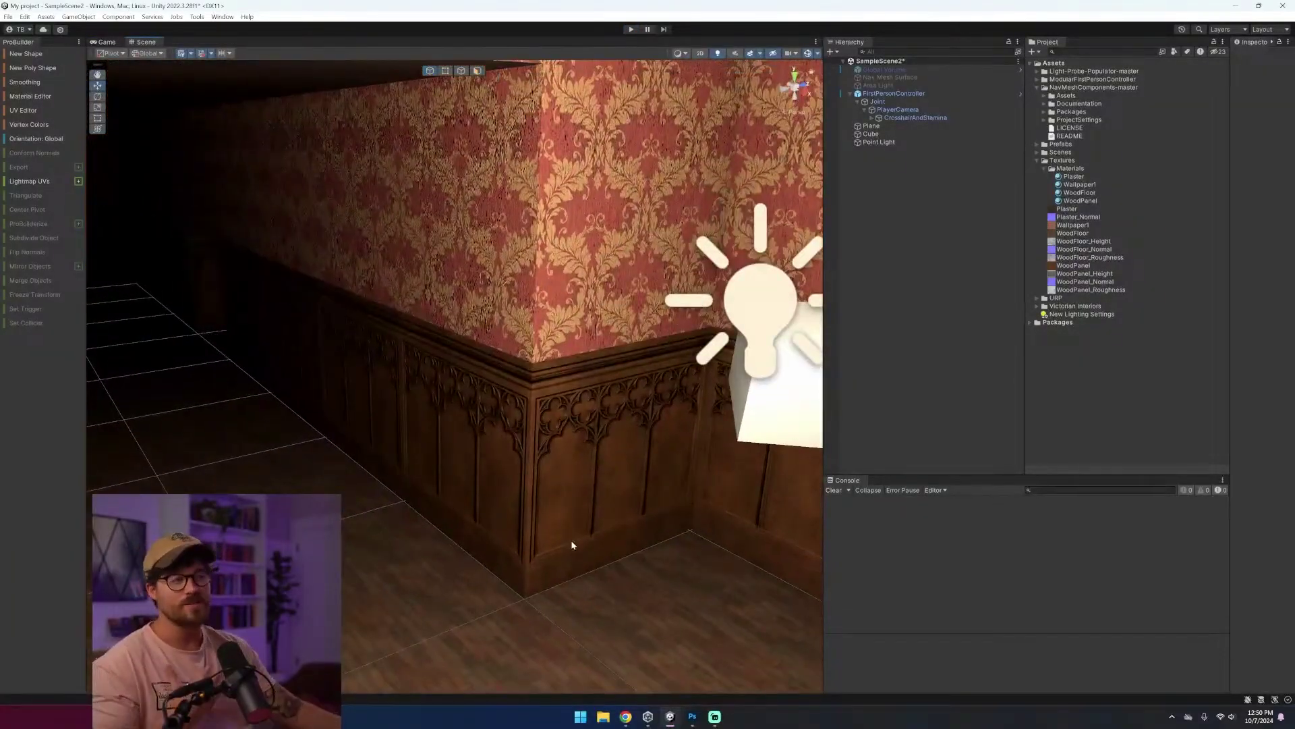
right_click_drag(573, 543, 937, 567)
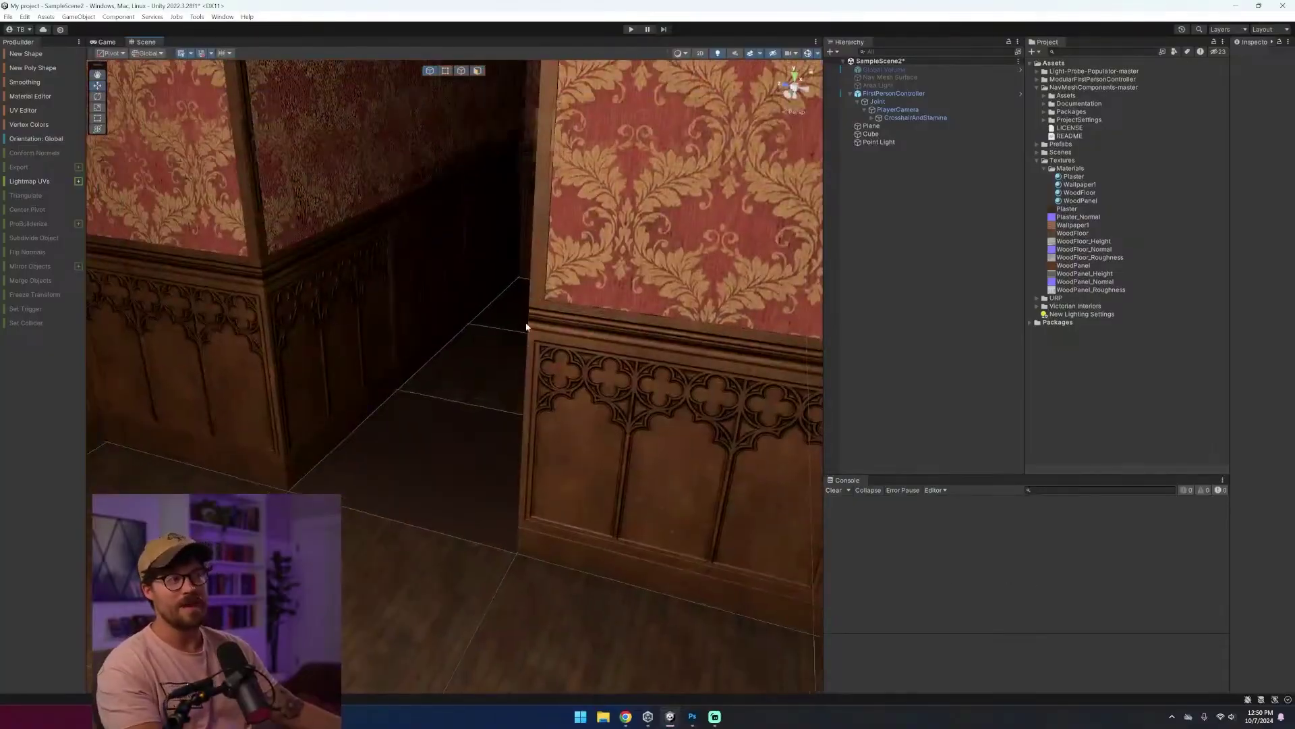
right_click_drag(526, 326, 563, 350)
left_click(396, 318)
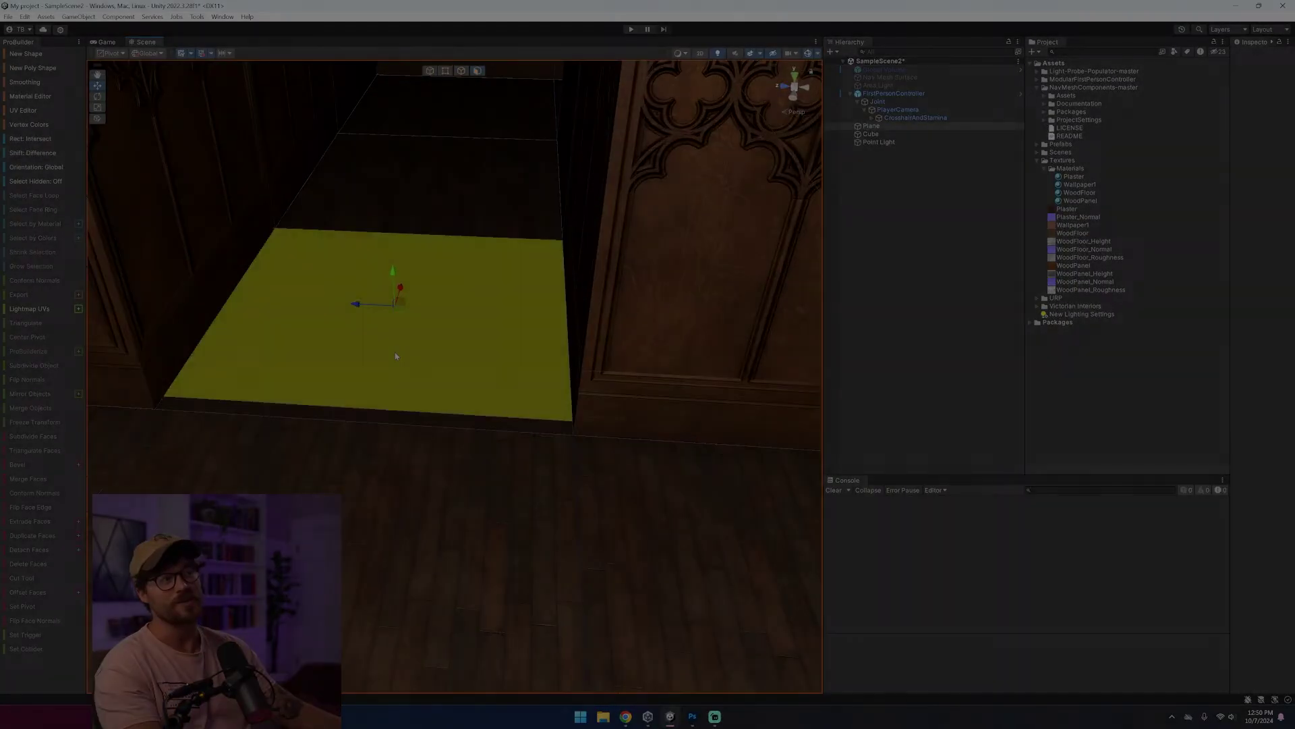